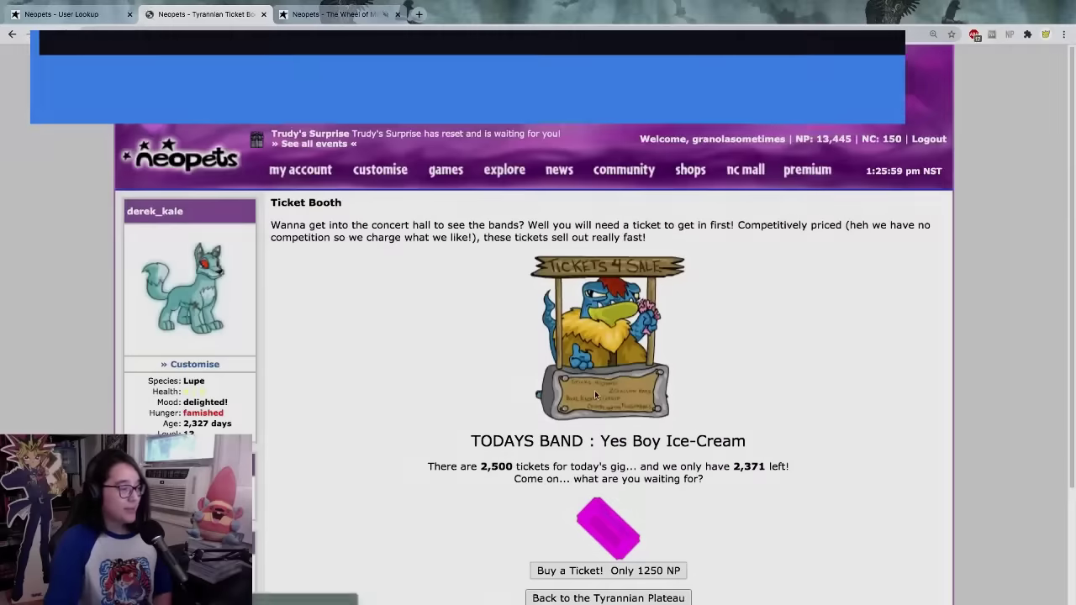
- Buy a 1250 NP ticket for the Yes Boy Ice-Cream gig and enter the arena to view the concert
{"action": "scroll", "coordinate": [594, 391], "scroll_direction": "down", "scroll_amount": 2}
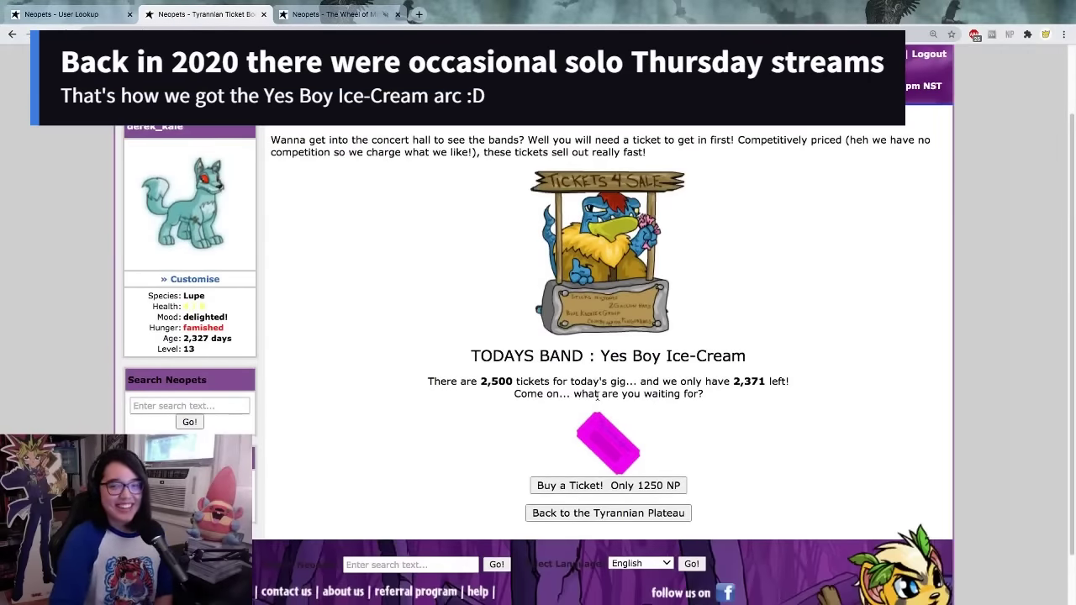
{"action": "left_click", "coordinate": [607, 512]}
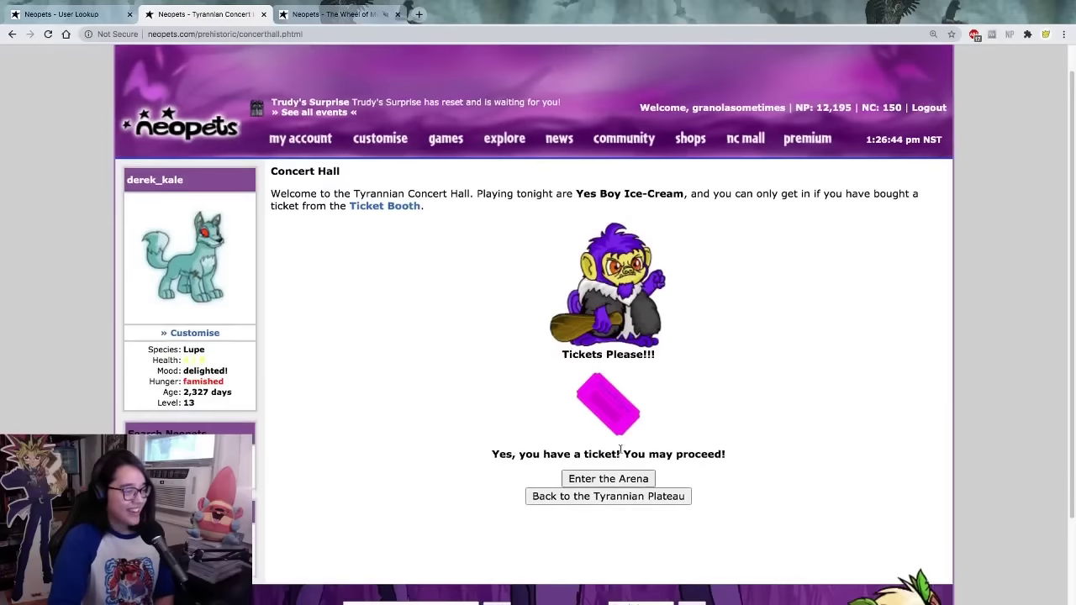
{"action": "left_click", "coordinate": [620, 481]}
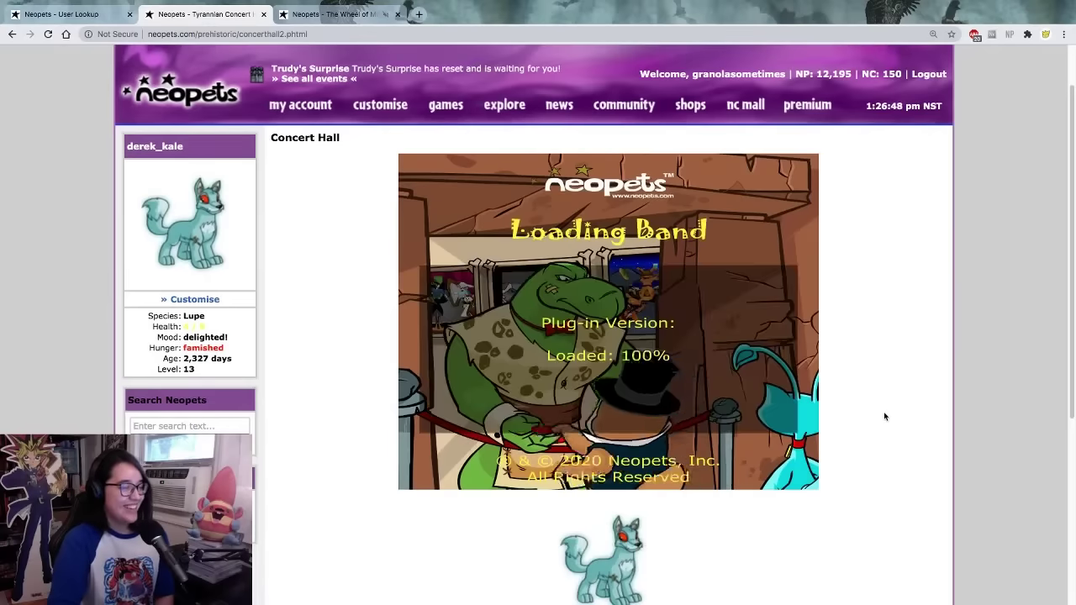
{"action": "scroll", "coordinate": [884, 416], "scroll_direction": "down", "scroll_amount": 3}
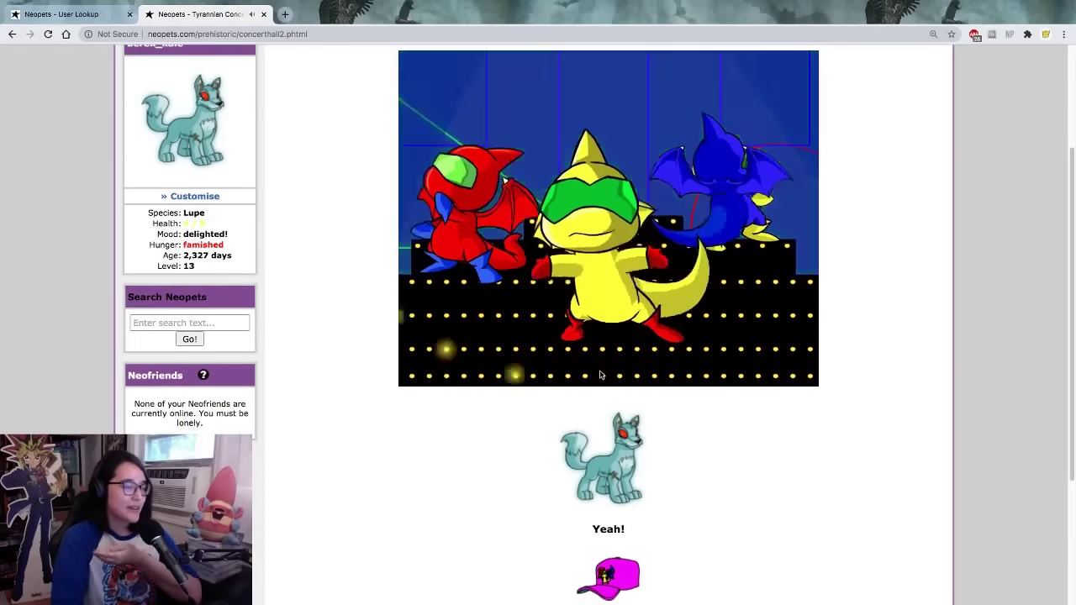
{"action": "scroll", "coordinate": [599, 374], "scroll_direction": "down", "scroll_amount": 2}
{"action": "left_click", "coordinate": [607, 571]}
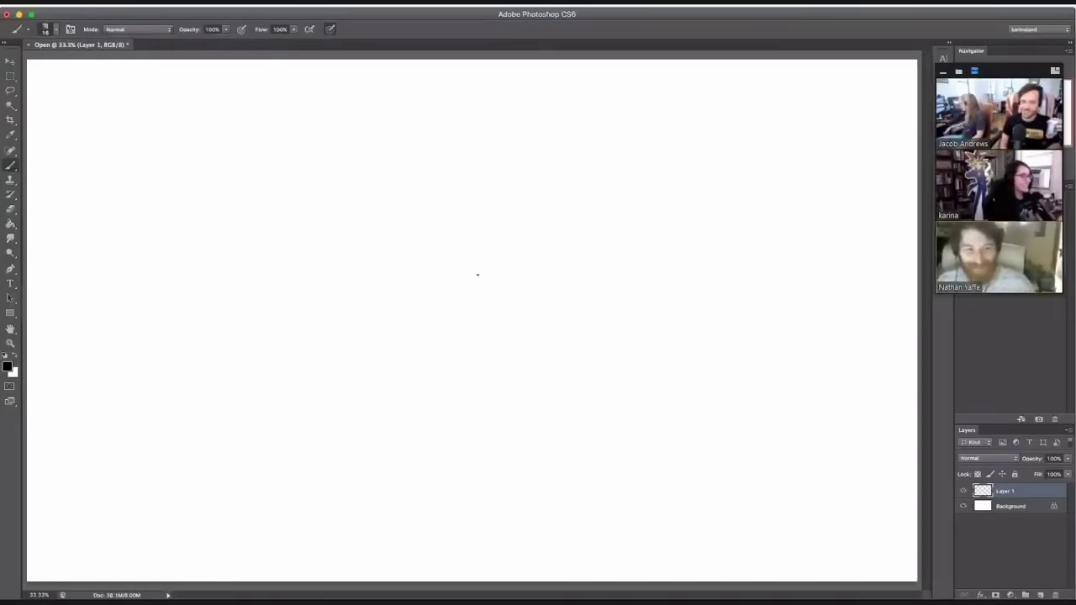
- Switch to Photoshop and sketch three masked figures in black brush lines, refining the crouching figure's back, hip and thigh
{"action": "left_click_drag", "start_coordinate": [423, 252], "coordinate": [452, 134]}
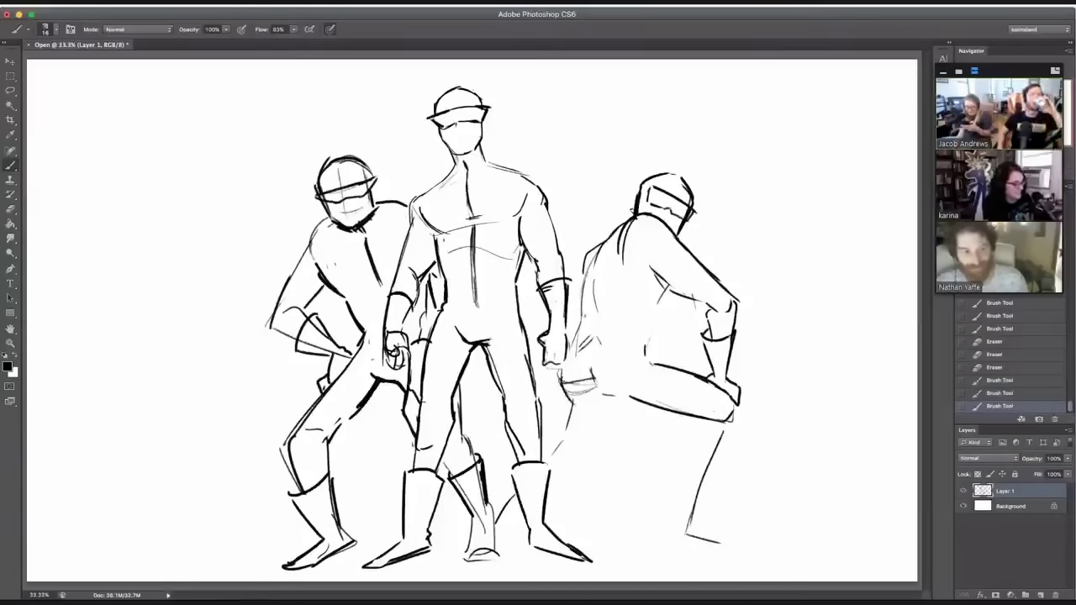
{"action": "left_click_drag", "start_coordinate": [586, 316], "coordinate": [568, 357]}
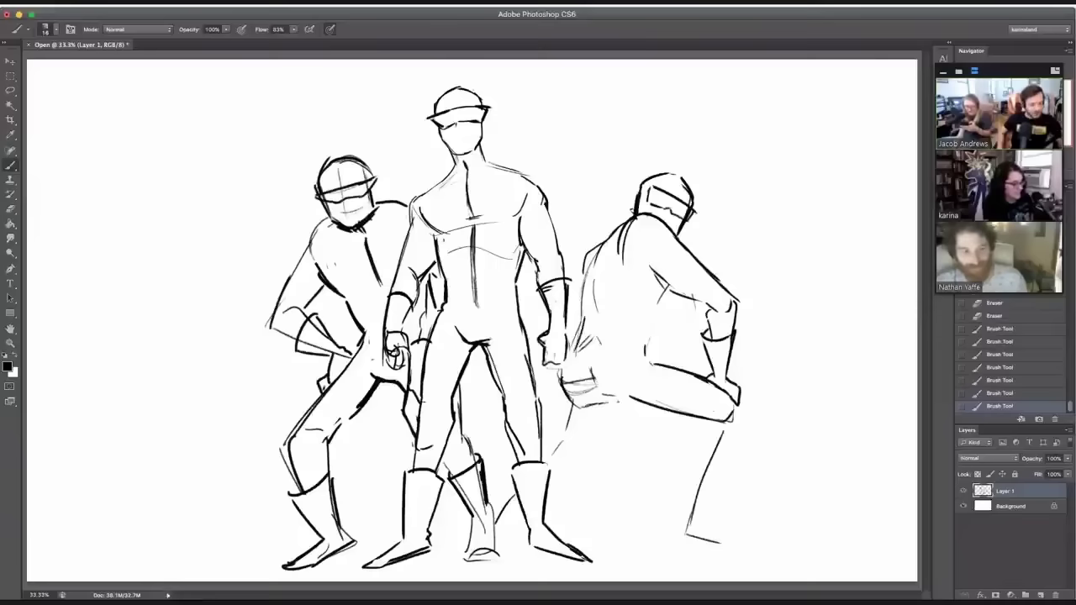
{"action": "left_click_drag", "start_coordinate": [632, 404], "coordinate": [647, 405]}
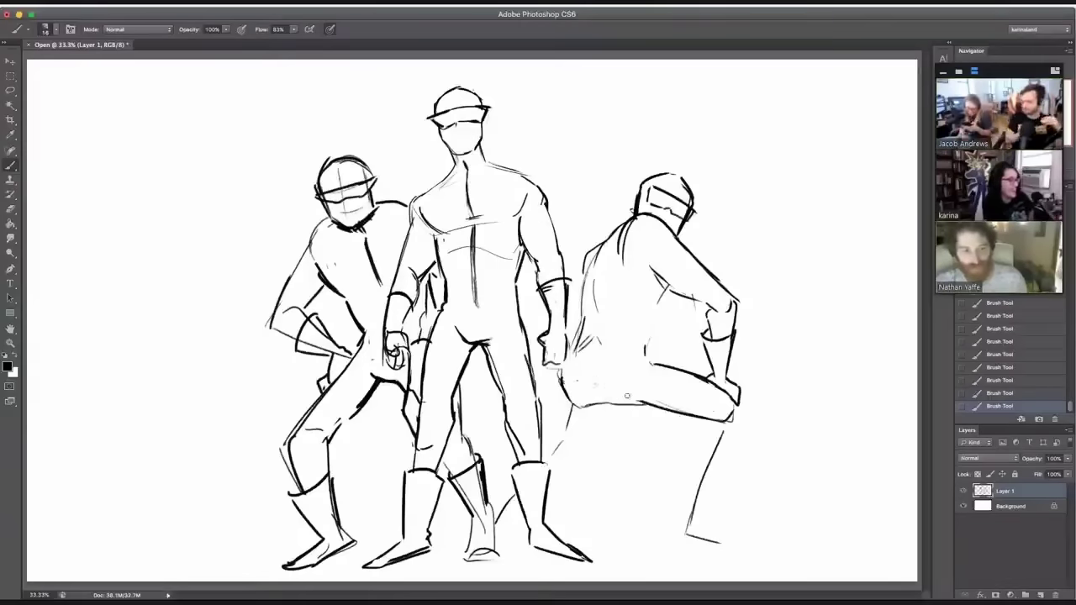
{"action": "left_click_drag", "start_coordinate": [587, 335], "coordinate": [573, 357]}
{"action": "left_click_drag", "start_coordinate": [588, 336], "coordinate": [577, 353]}
{"action": "mouse_move", "coordinate": [587, 281]}
{"action": "left_mouse_down"}
{"action": "mouse_move", "coordinate": [575, 360]}
{"action": "mouse_move", "coordinate": [588, 314]}
{"action": "left_mouse_up"}
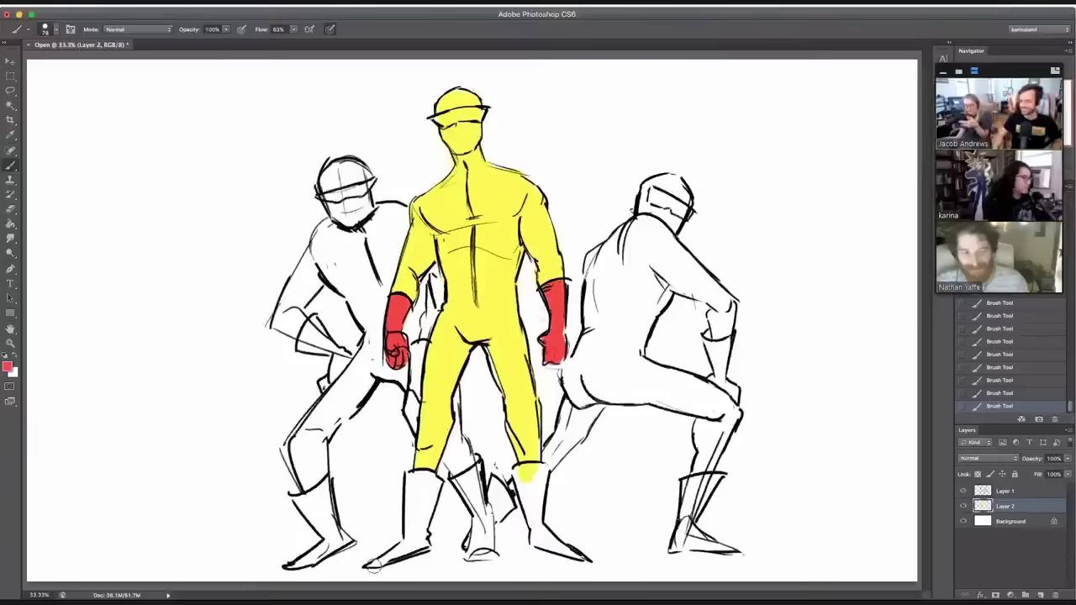
- Fill both boots of the middle yellow figure with red on Layer 2, keeping the current red as foreground colour
{"action": "mouse_move", "coordinate": [370, 565]}
{"action": "left_mouse_down"}
{"action": "mouse_move", "coordinate": [429, 544]}
{"action": "mouse_move", "coordinate": [424, 496]}
{"action": "mouse_move", "coordinate": [436, 475]}
{"action": "mouse_move", "coordinate": [408, 538]}
{"action": "mouse_move", "coordinate": [420, 488]}
{"action": "left_mouse_up"}
{"action": "mouse_move", "coordinate": [522, 477]}
{"action": "left_mouse_down"}
{"action": "mouse_move", "coordinate": [552, 552]}
{"action": "mouse_move", "coordinate": [575, 561]}
{"action": "mouse_move", "coordinate": [528, 467]}
{"action": "left_mouse_up"}
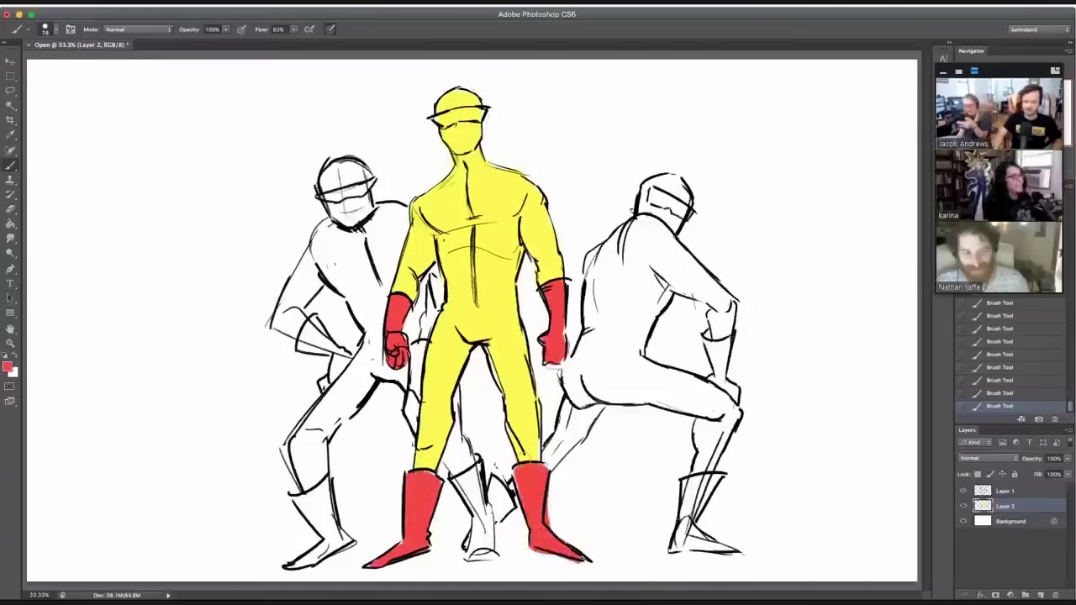
{"action": "left_click", "coordinate": [8, 367]}
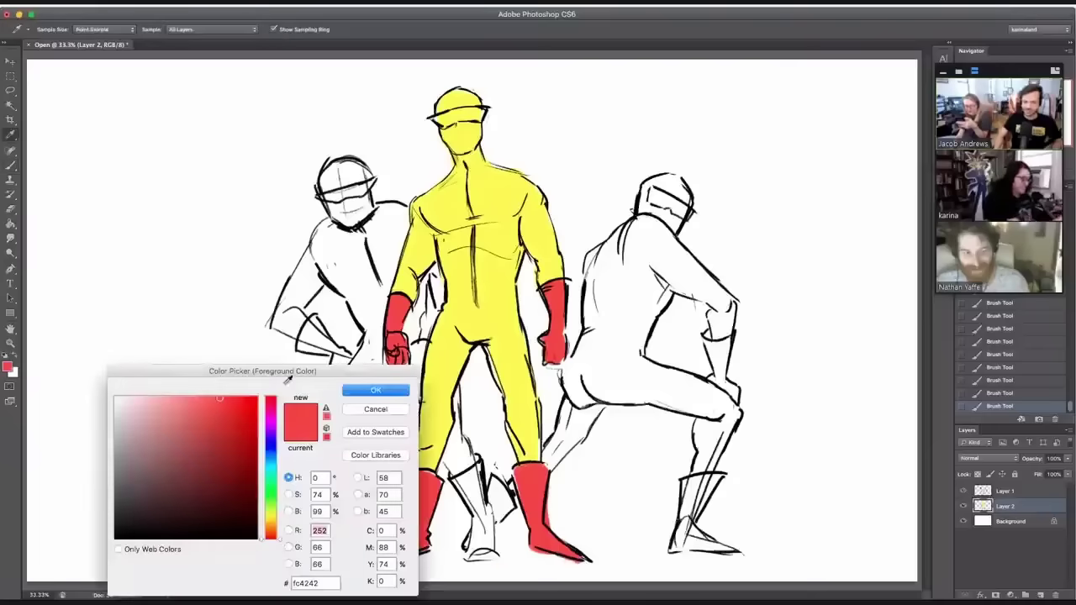
{"action": "left_click", "coordinate": [365, 409]}
- Paint the head, torso and arms of the figure standing beside the yellow one solid red
{"action": "mouse_move", "coordinate": [368, 322]}
{"action": "left_mouse_down"}
{"action": "mouse_move", "coordinate": [347, 275]}
{"action": "mouse_move", "coordinate": [378, 347]}
{"action": "mouse_move", "coordinate": [380, 270]}
{"action": "mouse_move", "coordinate": [406, 220]}
{"action": "mouse_move", "coordinate": [384, 206]}
{"action": "mouse_move", "coordinate": [329, 223]}
{"action": "mouse_move", "coordinate": [319, 244]}
{"action": "mouse_move", "coordinate": [342, 282]}
{"action": "mouse_move", "coordinate": [313, 244]}
{"action": "mouse_move", "coordinate": [346, 269]}
{"action": "mouse_move", "coordinate": [384, 231]}
{"action": "mouse_move", "coordinate": [330, 187]}
{"action": "mouse_move", "coordinate": [343, 174]}
{"action": "mouse_move", "coordinate": [349, 201]}
{"action": "left_mouse_up"}
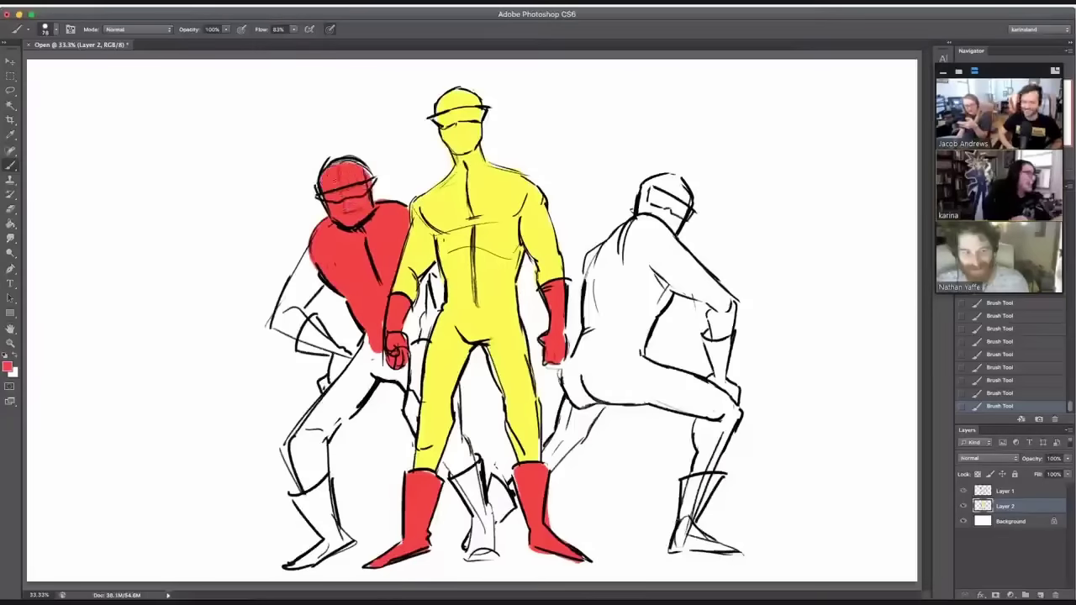
{"action": "left_click_drag", "start_coordinate": [332, 162], "coordinate": [363, 171]}
{"action": "mouse_move", "coordinate": [295, 330]}
{"action": "left_mouse_down"}
{"action": "mouse_move", "coordinate": [305, 336]}
{"action": "mouse_move", "coordinate": [290, 307]}
{"action": "mouse_move", "coordinate": [311, 282]}
{"action": "mouse_move", "coordinate": [277, 311]}
{"action": "mouse_move", "coordinate": [311, 268]}
{"action": "left_mouse_up"}
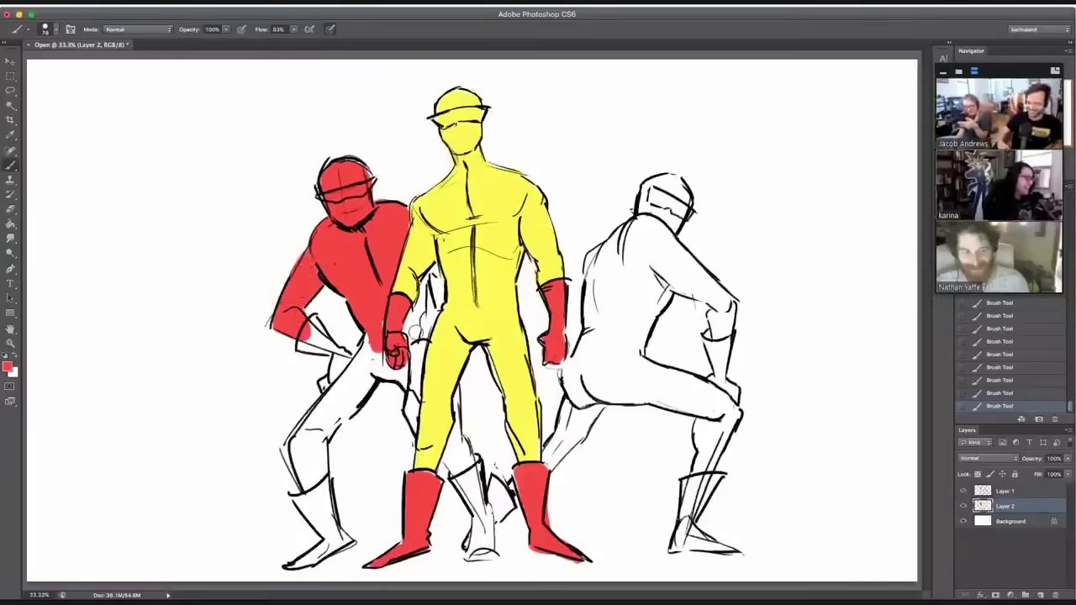
{"action": "left_click_drag", "start_coordinate": [416, 331], "coordinate": [430, 282]}
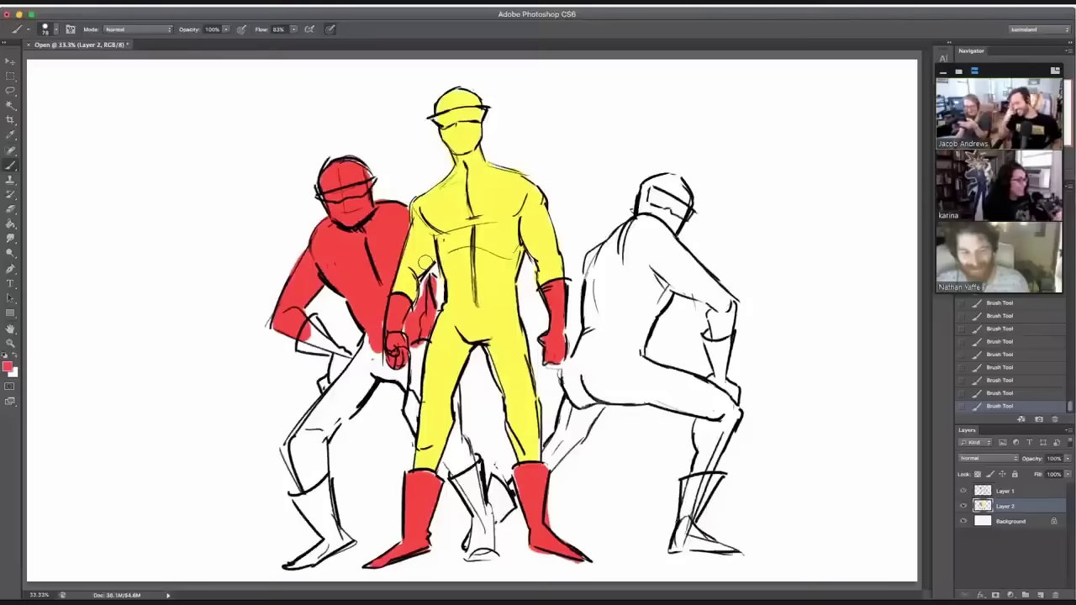
{"action": "mouse_move", "coordinate": [418, 311]}
{"action": "left_mouse_down"}
{"action": "mouse_move", "coordinate": [437, 267]}
{"action": "mouse_move", "coordinate": [439, 318]}
{"action": "left_mouse_up"}
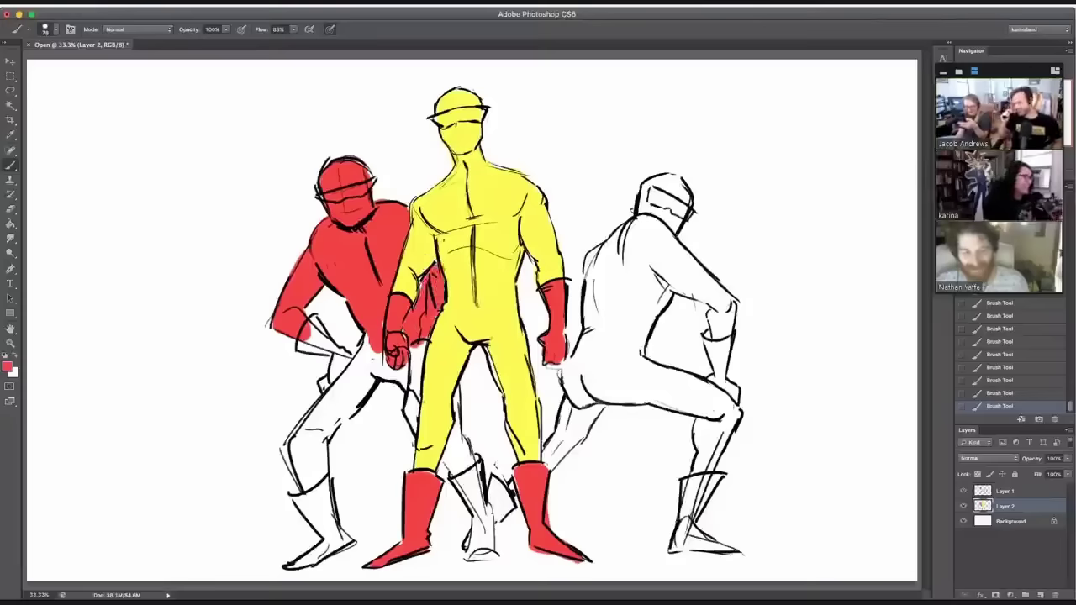
- Paint the red figure's hips and both legs red down to the boot tops
{"action": "mouse_move", "coordinate": [305, 435]}
{"action": "left_mouse_down"}
{"action": "mouse_move", "coordinate": [307, 471]}
{"action": "mouse_move", "coordinate": [329, 420]}
{"action": "mouse_move", "coordinate": [369, 377]}
{"action": "mouse_move", "coordinate": [340, 429]}
{"action": "mouse_move", "coordinate": [374, 353]}
{"action": "mouse_move", "coordinate": [304, 432]}
{"action": "mouse_move", "coordinate": [365, 341]}
{"action": "mouse_move", "coordinate": [409, 384]}
{"action": "mouse_move", "coordinate": [411, 349]}
{"action": "mouse_move", "coordinate": [415, 410]}
{"action": "left_mouse_up"}
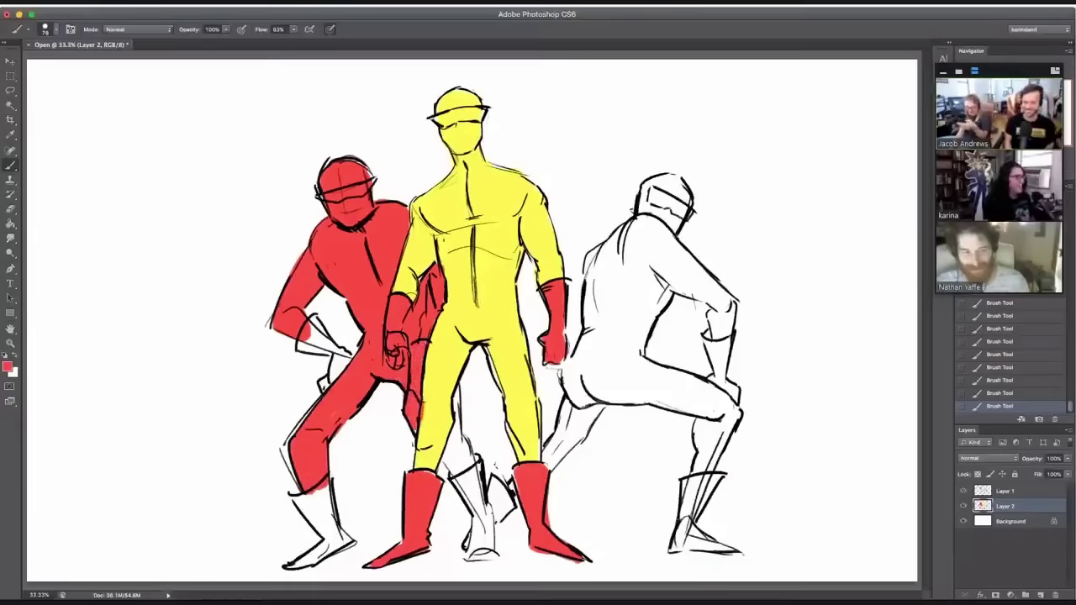
{"action": "mouse_move", "coordinate": [475, 447]}
{"action": "left_mouse_down"}
{"action": "mouse_move", "coordinate": [445, 479]}
{"action": "mouse_move", "coordinate": [454, 454]}
{"action": "left_mouse_up"}
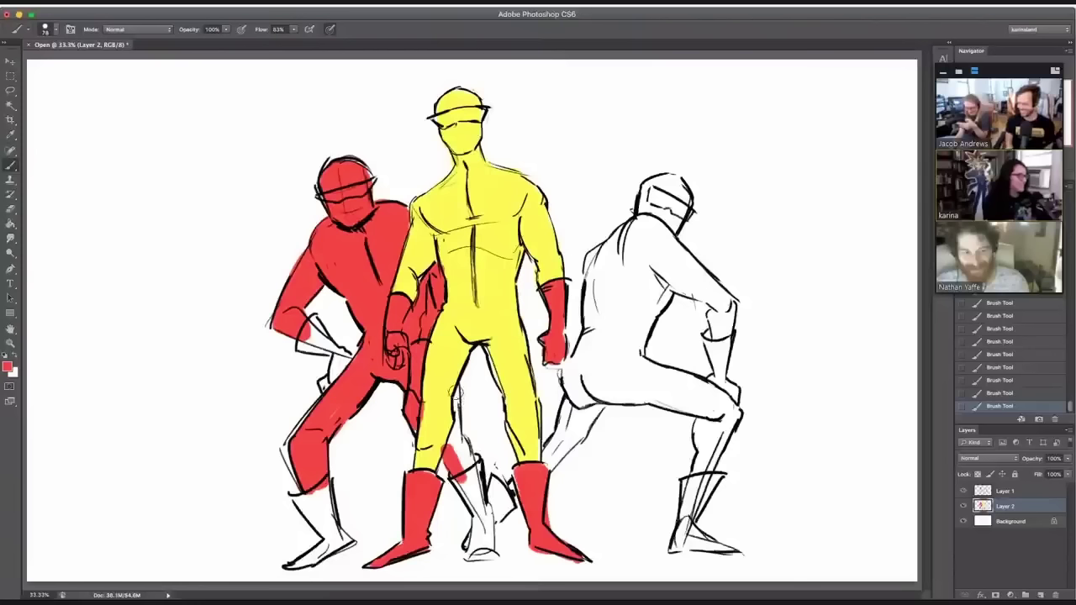
{"action": "left_click_drag", "start_coordinate": [456, 387], "coordinate": [464, 475]}
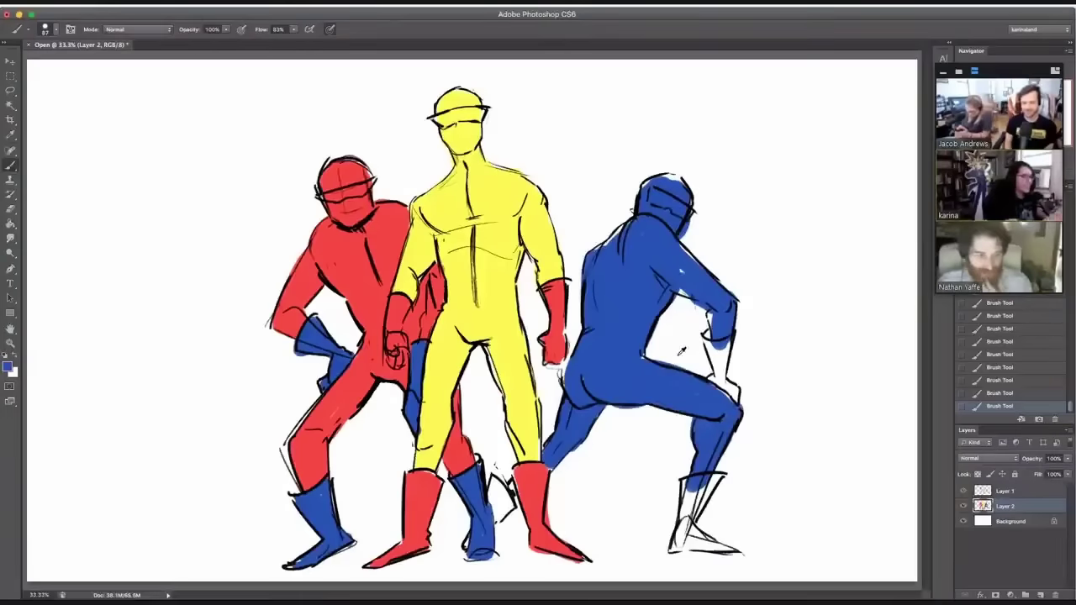
- Paint the blue crouching figure's boots and glove with yellow sampled from the middle figure, and touch up its arm in sampled blue
{"action": "left_click", "coordinate": [496, 316], "text": "alt"}
{"action": "left_click_drag", "start_coordinate": [492, 477], "coordinate": [504, 519]}
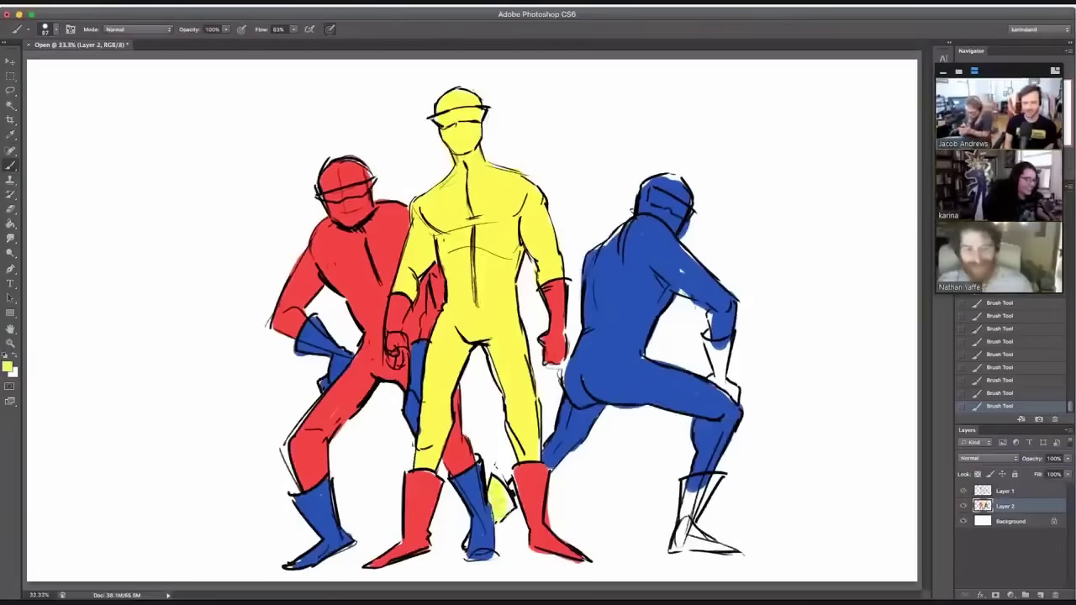
{"action": "mouse_move", "coordinate": [694, 481]}
{"action": "left_mouse_down"}
{"action": "mouse_move", "coordinate": [685, 524]}
{"action": "mouse_move", "coordinate": [713, 550]}
{"action": "left_mouse_up"}
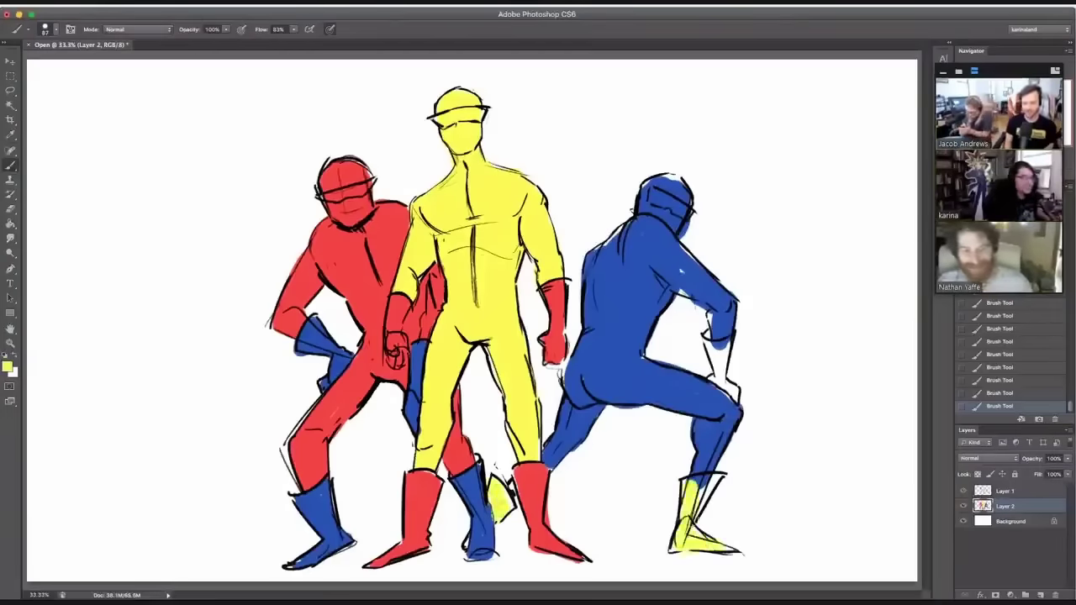
{"action": "left_click_drag", "start_coordinate": [687, 496], "coordinate": [716, 477]}
{"action": "left_click_drag", "start_coordinate": [705, 336], "coordinate": [719, 380]}
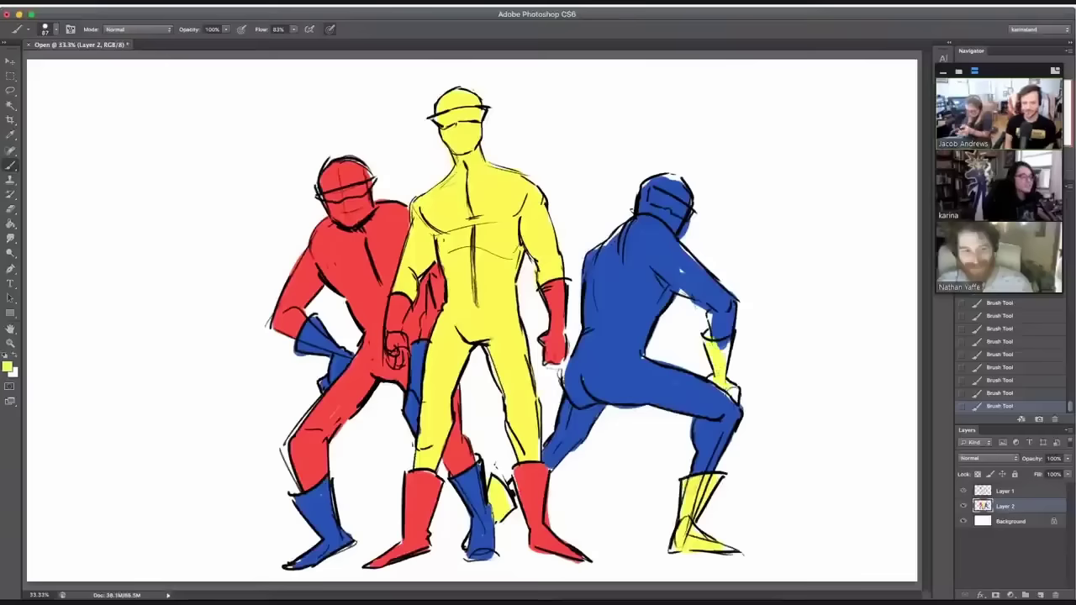
{"action": "left_click", "coordinate": [719, 324], "text": "alt"}
{"action": "left_click_drag", "start_coordinate": [718, 338], "coordinate": [714, 301]}
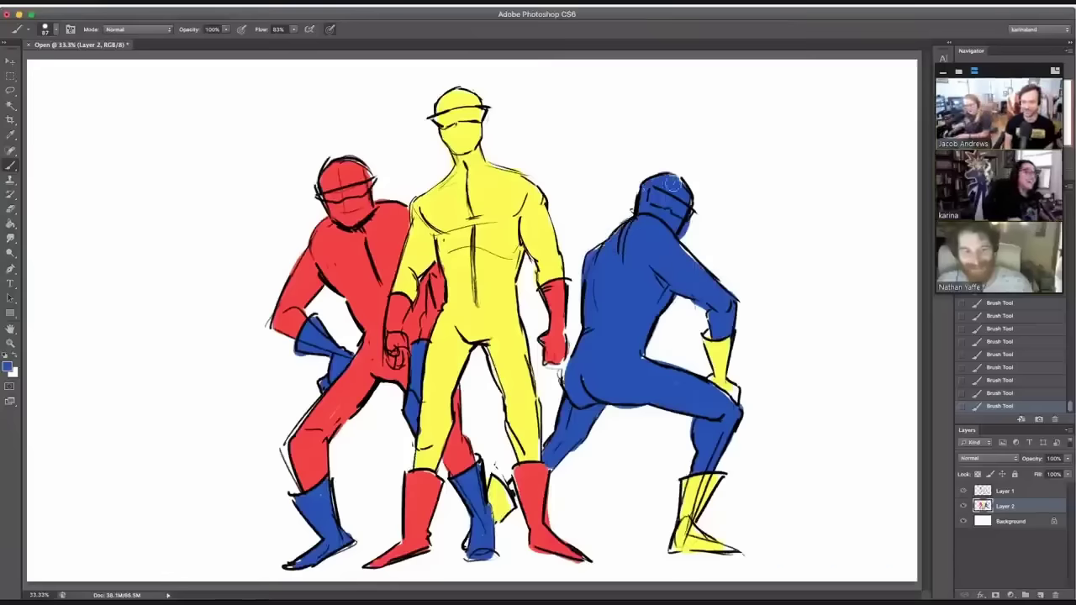
- Choose a green shade for the foreground colour in the Color Picker
{"action": "left_click", "coordinate": [6, 367]}
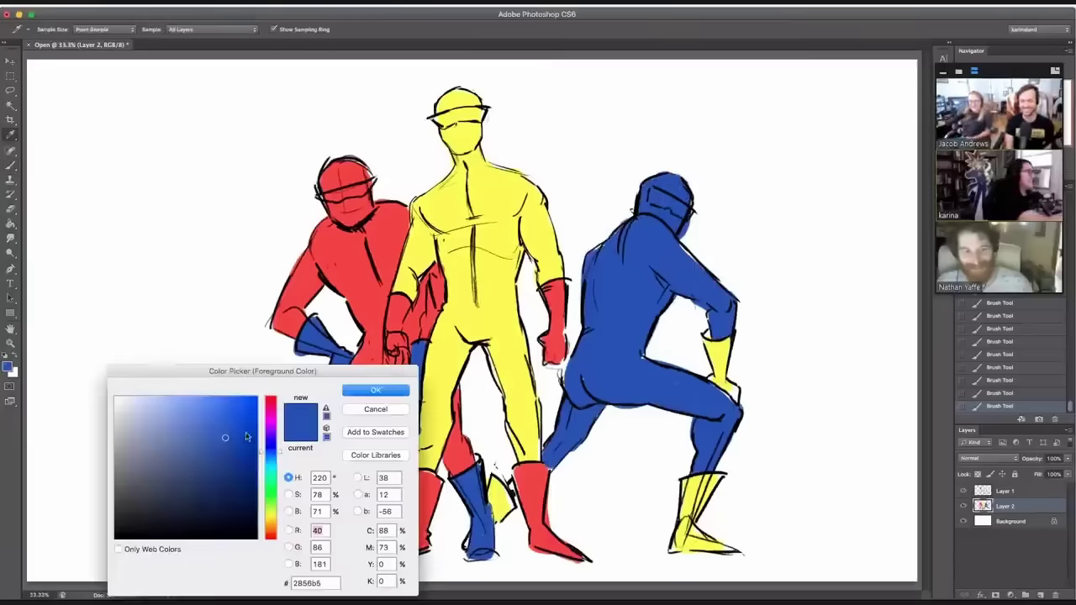
{"action": "left_click", "coordinate": [271, 489]}
{"action": "left_click", "coordinate": [233, 454]}
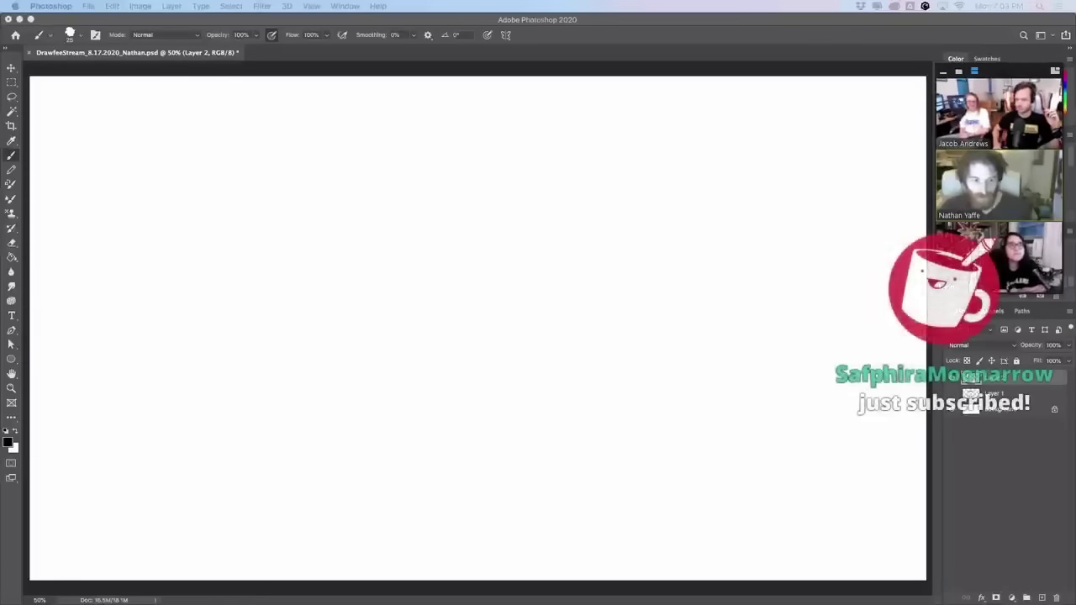
- Draw the curved top of an oval head with a black brush on Layer 2, redoing the stroke until it is smooth
{"action": "left_click", "coordinate": [488, 205]}
{"action": "left_click_drag", "start_coordinate": [406, 252], "coordinate": [536, 195]}
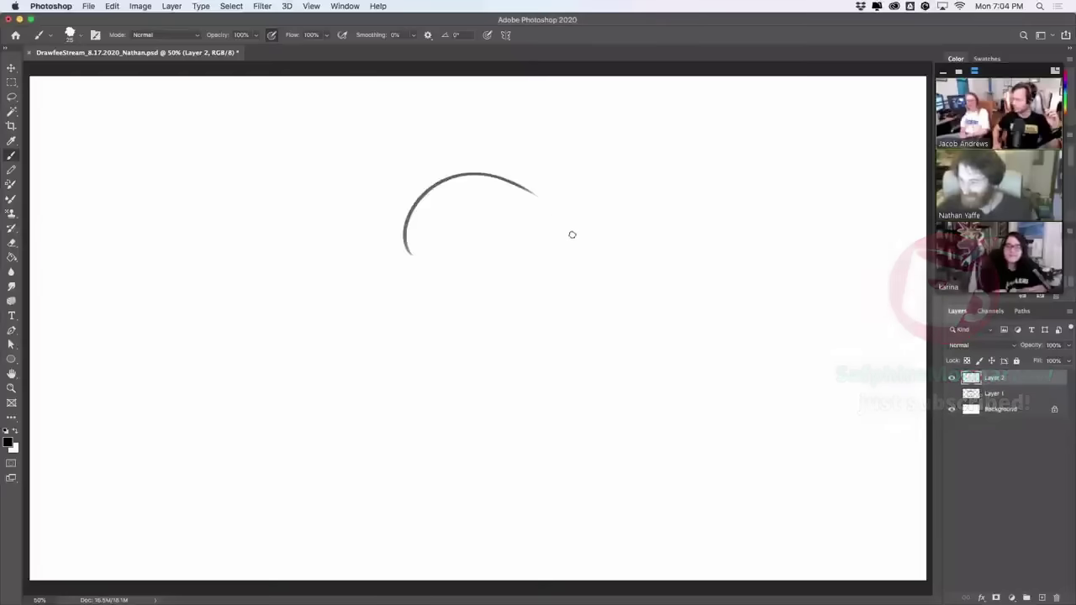
{"action": "key", "text": "super+z"}
{"action": "left_click_drag", "start_coordinate": [413, 240], "coordinate": [521, 206]}
{"action": "key", "text": "super+z"}
{"action": "left_click_drag", "start_coordinate": [415, 241], "coordinate": [544, 203]}
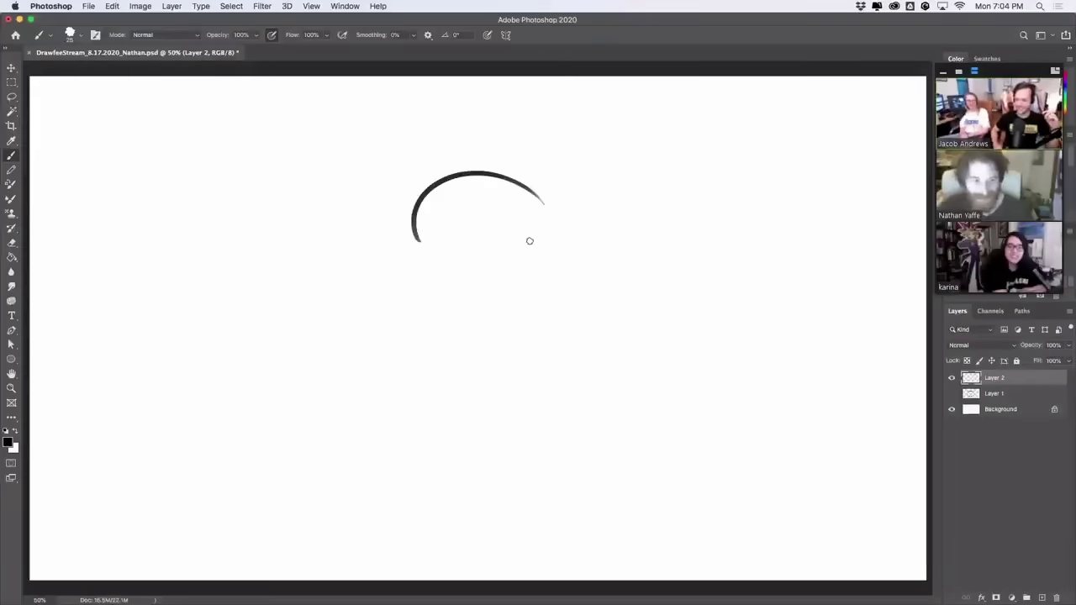
{"action": "key", "text": "super+z"}
- Extend the head outline down its right side and along the underside, undoing and redrawing uneven strokes
{"action": "left_click_drag", "start_coordinate": [515, 254], "coordinate": [536, 194]}
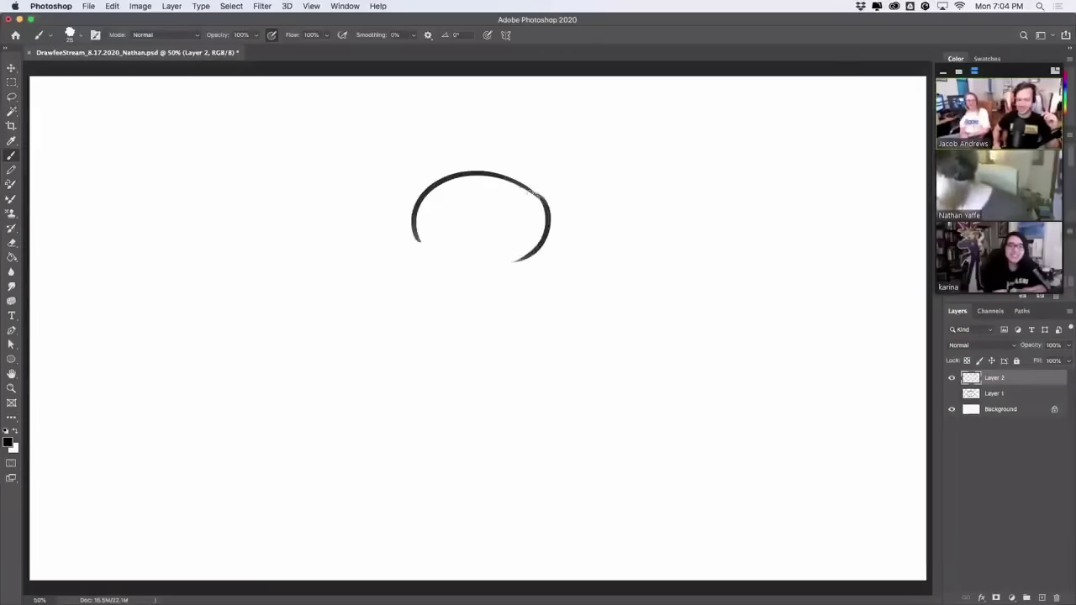
{"action": "key", "text": "super+z"}
{"action": "left_click_drag", "start_coordinate": [500, 264], "coordinate": [538, 192]}
{"action": "key", "text": "super+z"}
{"action": "mouse_move", "coordinate": [495, 264]}
{"action": "left_mouse_down"}
{"action": "mouse_move", "coordinate": [540, 195]}
{"action": "mouse_move", "coordinate": [476, 275]}
{"action": "left_mouse_up"}
{"action": "key", "text": "super+z"}
{"action": "key", "text": "super+z"}
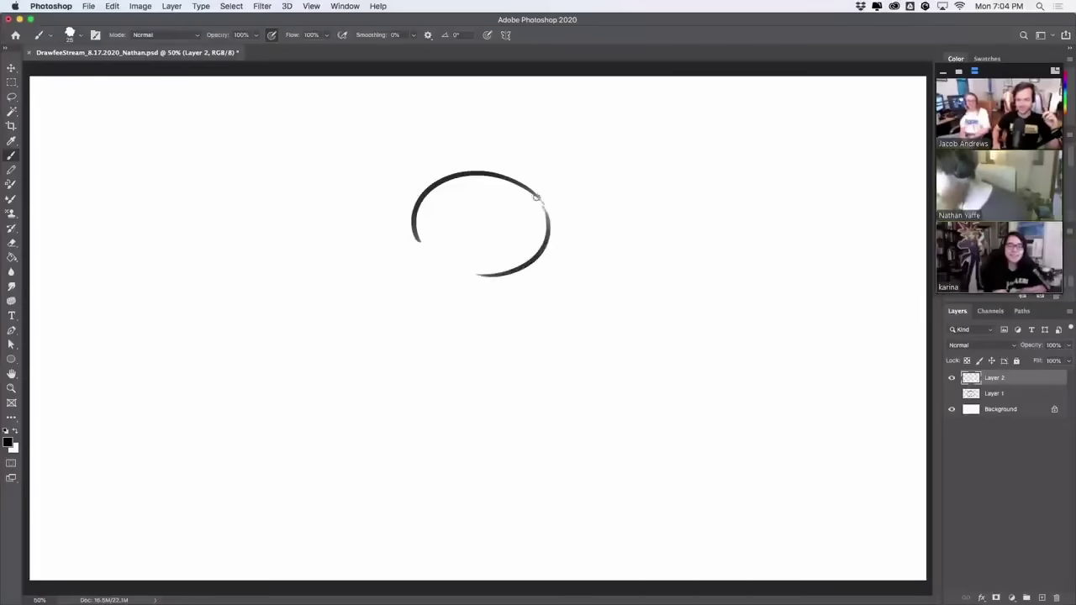
- Close the lower left of the oval head outline and add two short vertical strokes inside as eyes
{"action": "left_click_drag", "start_coordinate": [418, 237], "coordinate": [500, 261]}
{"action": "key", "text": "super+z"}
{"action": "mouse_move", "coordinate": [418, 237]}
{"action": "left_mouse_down"}
{"action": "mouse_move", "coordinate": [495, 262]}
{"action": "mouse_move", "coordinate": [495, 273]}
{"action": "mouse_move", "coordinate": [471, 272]}
{"action": "left_mouse_up"}
{"action": "key", "text": "super+z"}
{"action": "key", "text": "super+z"}
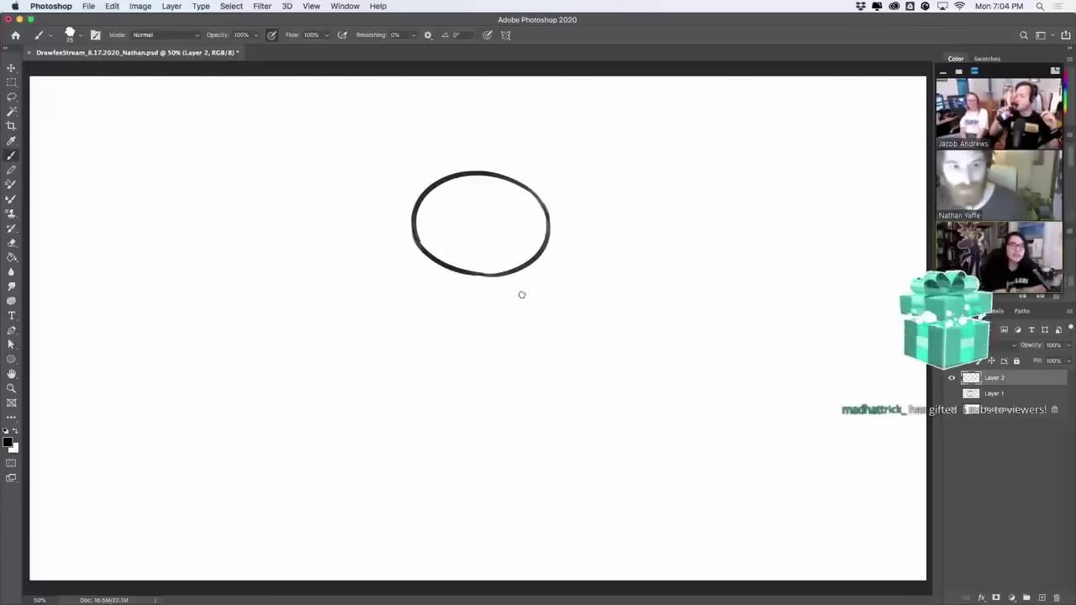
{"action": "left_click_drag", "start_coordinate": [447, 211], "coordinate": [446, 222]}
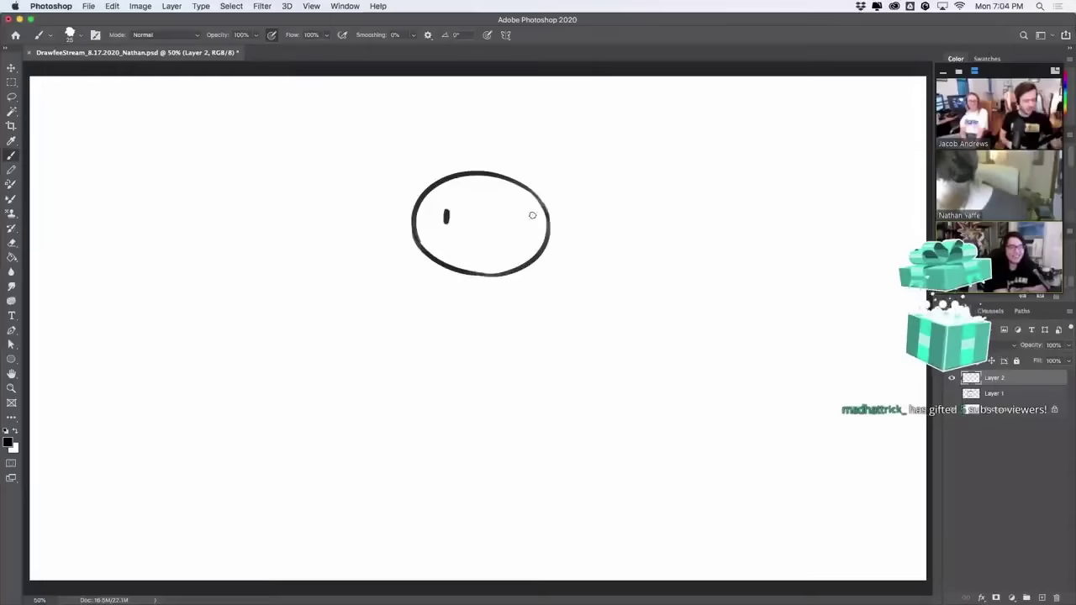
{"action": "left_click_drag", "start_coordinate": [513, 217], "coordinate": [515, 227]}
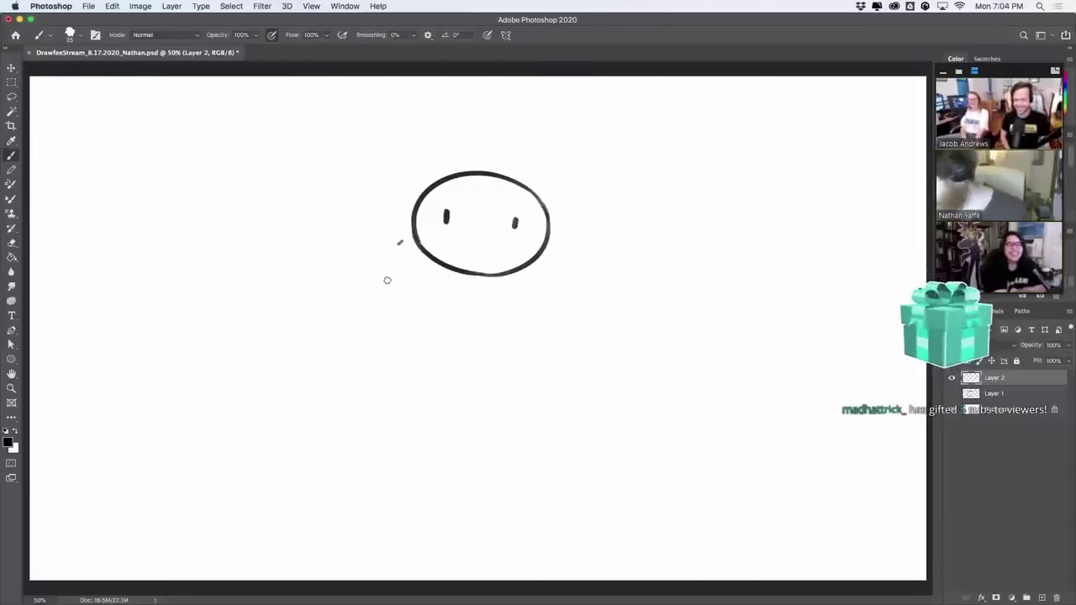
- Draw a scalloped, petal-like collar of five rounded lobes beneath the head, redoing the outer lobes as needed
{"action": "left_click_drag", "start_coordinate": [402, 242], "coordinate": [420, 293]}
{"action": "key", "text": "ctrl+z"}
{"action": "key", "text": "ctrl+z"}
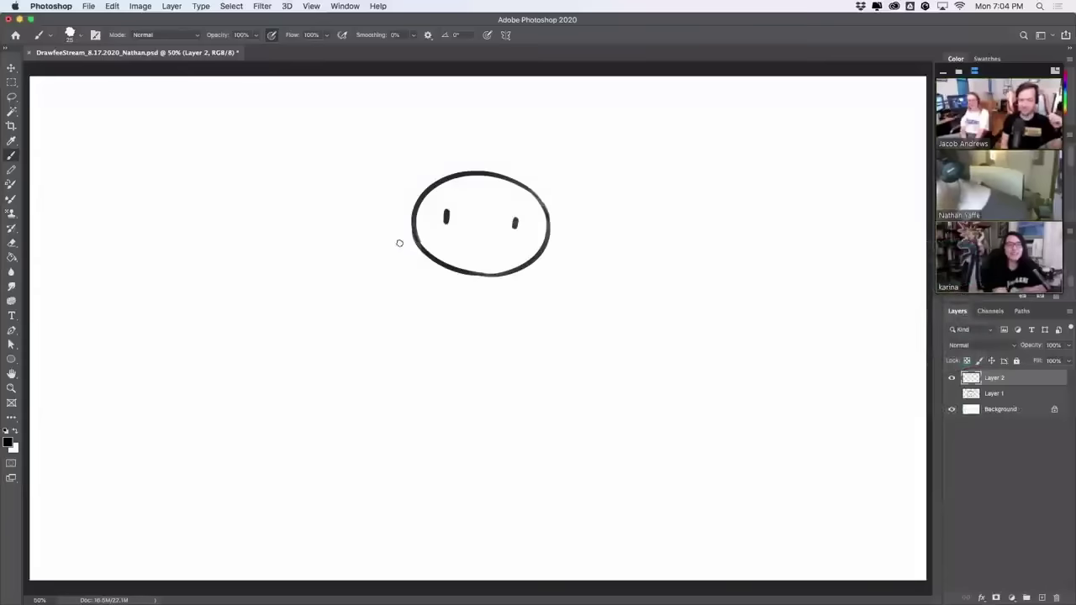
{"action": "left_click_drag", "start_coordinate": [400, 242], "coordinate": [420, 289]}
{"action": "key", "text": "super+z"}
{"action": "mouse_move", "coordinate": [399, 243]}
{"action": "left_mouse_down"}
{"action": "mouse_move", "coordinate": [376, 291]}
{"action": "mouse_move", "coordinate": [511, 304]}
{"action": "mouse_move", "coordinate": [565, 283]}
{"action": "left_mouse_up"}
{"action": "left_click_drag", "start_coordinate": [563, 240], "coordinate": [572, 286]}
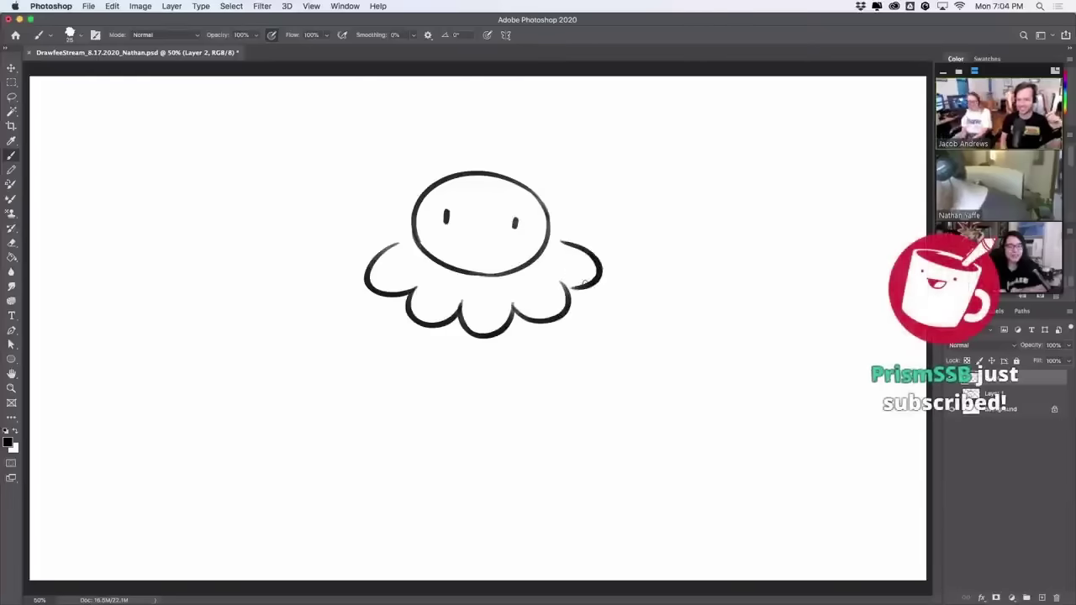
{"action": "key", "text": "super+z"}
{"action": "mouse_move", "coordinate": [563, 238]}
{"action": "left_mouse_down"}
{"action": "mouse_move", "coordinate": [596, 262]}
{"action": "mouse_move", "coordinate": [571, 286]}
{"action": "left_mouse_up"}
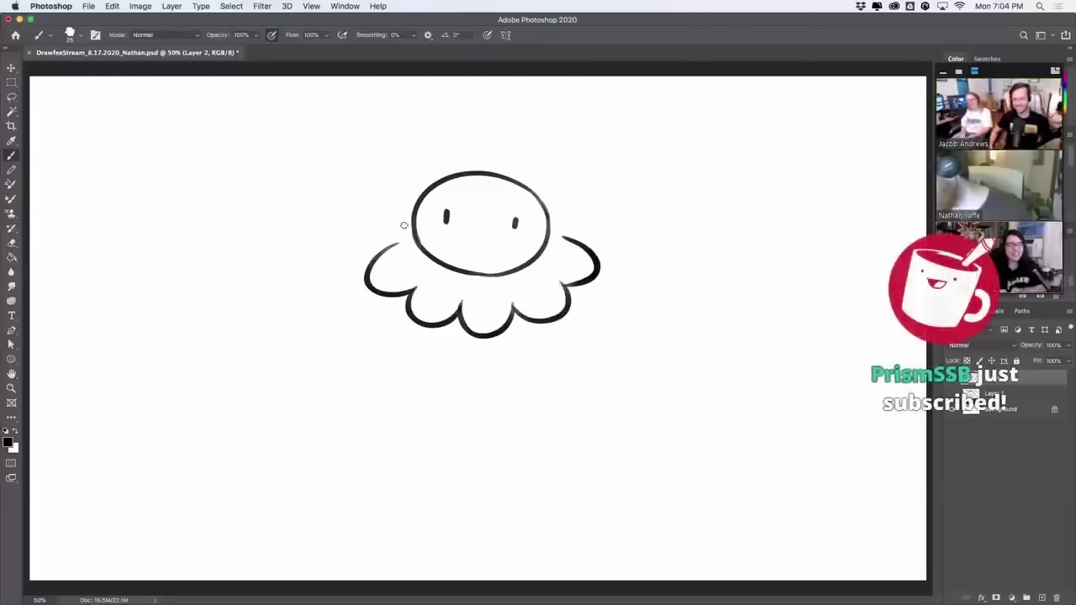
- Draw the left side of a mane rising from the collar around the oval head, redoing the uneven strokes
{"action": "mouse_move", "coordinate": [394, 244]}
{"action": "left_mouse_down"}
{"action": "mouse_move", "coordinate": [428, 143]}
{"action": "mouse_move", "coordinate": [376, 194]}
{"action": "left_mouse_up"}
{"action": "key", "text": "super+z"}
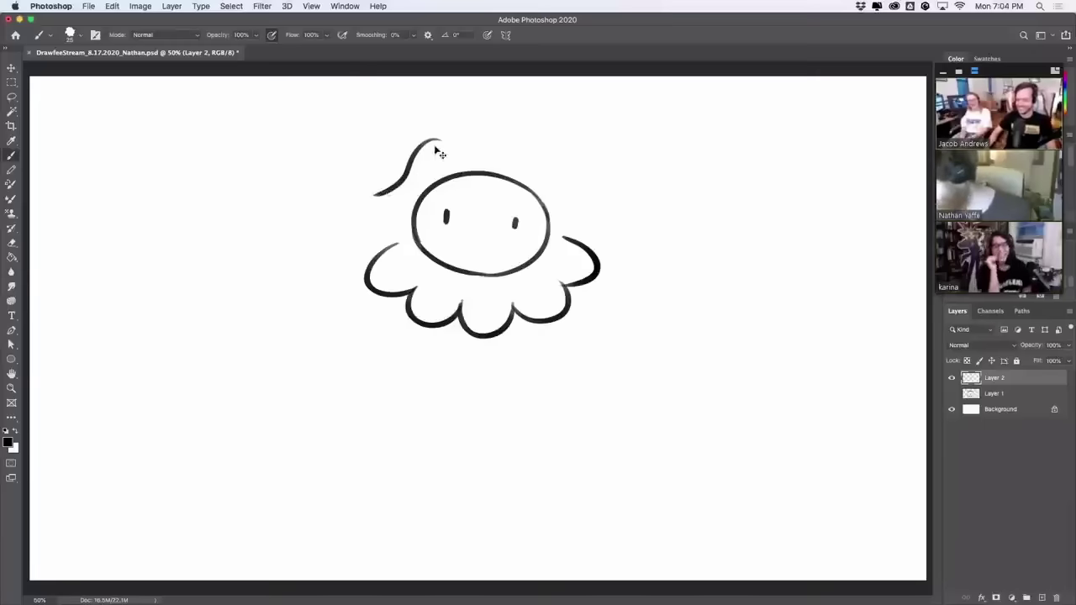
{"action": "key", "text": "super+z"}
{"action": "mouse_move", "coordinate": [468, 137]}
{"action": "left_mouse_down"}
{"action": "mouse_move", "coordinate": [409, 153]}
{"action": "mouse_move", "coordinate": [383, 184]}
{"action": "mouse_move", "coordinate": [373, 209]}
{"action": "mouse_move", "coordinate": [396, 215]}
{"action": "mouse_move", "coordinate": [378, 221]}
{"action": "mouse_move", "coordinate": [401, 244]}
{"action": "left_mouse_up"}
{"action": "key", "text": "super+z"}
- Draw a small tuft above the head and a long curve sweeping over its right side, undoing and redrawing strokes as needed
{"action": "mouse_move", "coordinate": [468, 134]}
{"action": "left_mouse_down"}
{"action": "mouse_move", "coordinate": [496, 132]}
{"action": "mouse_move", "coordinate": [484, 116]}
{"action": "mouse_move", "coordinate": [571, 151]}
{"action": "left_mouse_up"}
{"action": "key", "text": "super+z"}
{"action": "key", "text": "super+z"}
{"action": "key", "text": "super+z"}
{"action": "left_click_drag", "start_coordinate": [509, 127], "coordinate": [588, 210]}
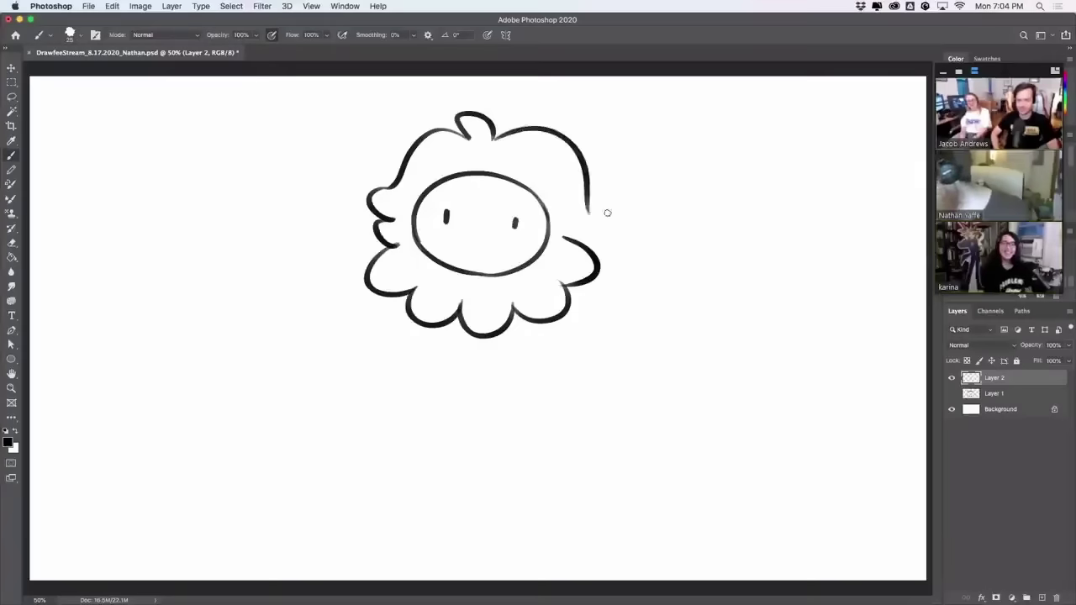
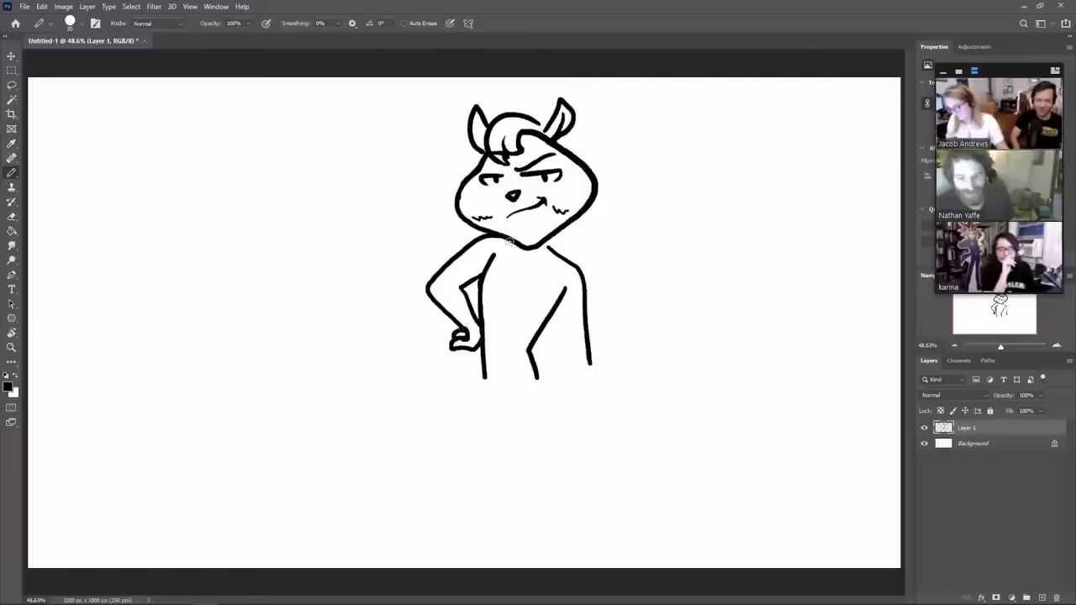
- Draw an open-jacket edge from the animal character's neck down the torso and erase the overlapping chest line with a smaller eraser
{"action": "mouse_move", "coordinate": [509, 241]}
{"action": "left_mouse_down"}
{"action": "mouse_move", "coordinate": [491, 293]}
{"action": "mouse_move", "coordinate": [492, 370]}
{"action": "left_mouse_up"}
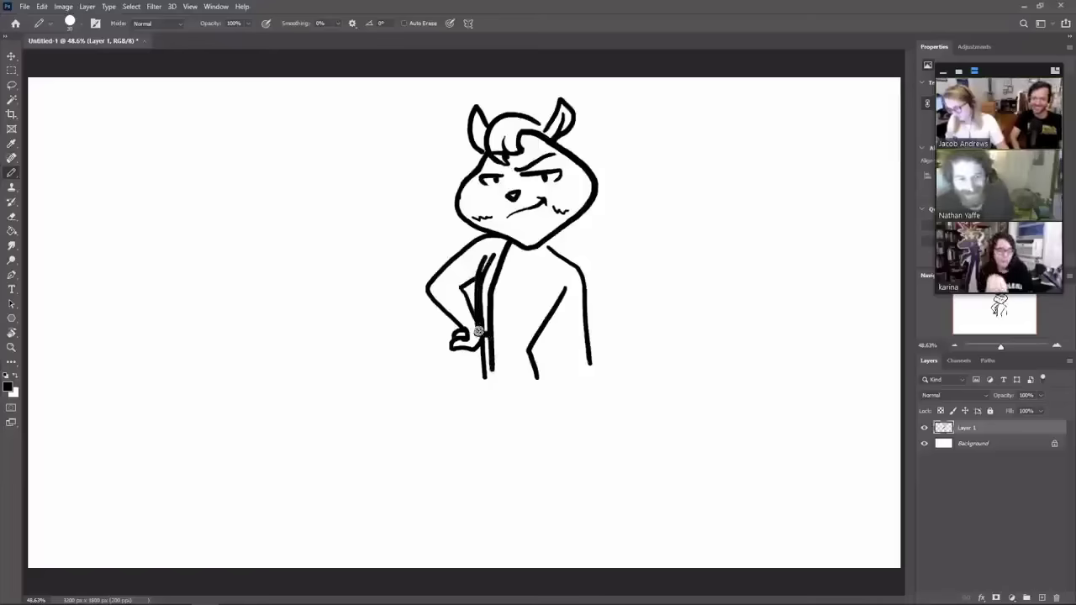
{"action": "key", "text": "e"}
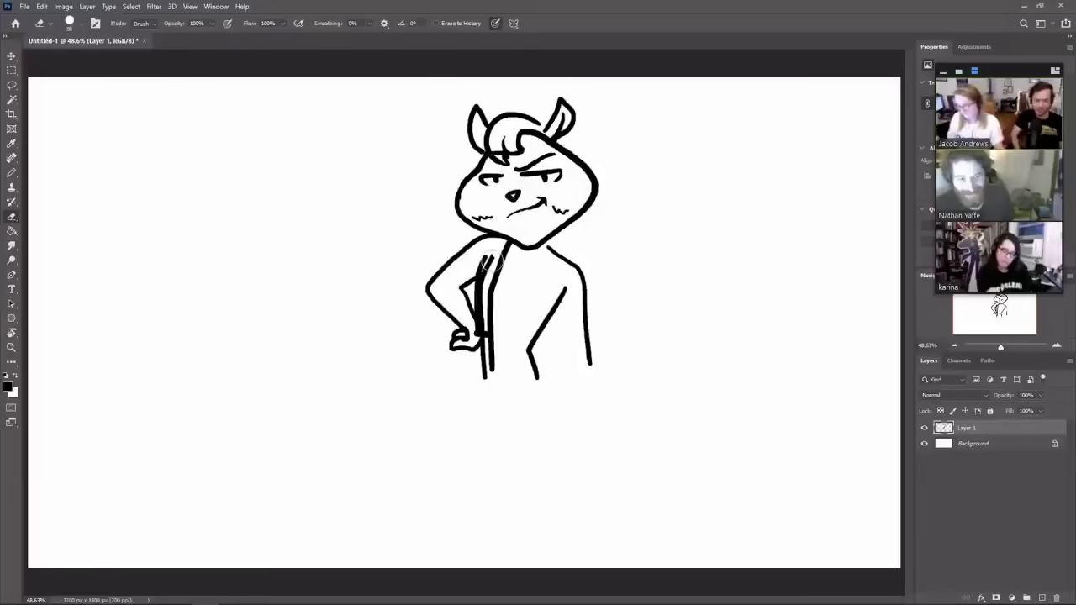
{"action": "key", "text": "["}
{"action": "key", "text": "["}
{"action": "key", "text": "["}
{"action": "key", "text": "["}
{"action": "key", "text": "["}
{"action": "key", "text": "["}
{"action": "key", "text": "["}
{"action": "left_click_drag", "start_coordinate": [494, 254], "coordinate": [483, 317]}
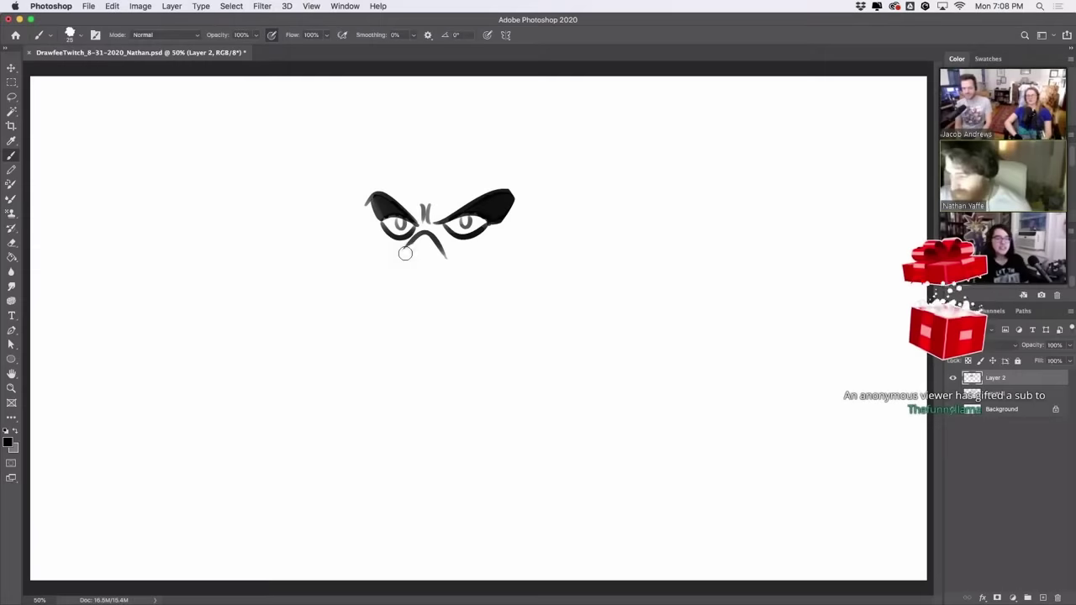
- Draw curved cheek lines from the nose bridge beneath both angry eyes, redoing the right one until it sweeps wide
{"action": "mouse_move", "coordinate": [365, 225]}
{"action": "left_mouse_down"}
{"action": "mouse_move", "coordinate": [364, 238]}
{"action": "mouse_move", "coordinate": [428, 238]}
{"action": "mouse_move", "coordinate": [410, 244]}
{"action": "mouse_move", "coordinate": [505, 250]}
{"action": "mouse_move", "coordinate": [510, 235]}
{"action": "left_mouse_up"}
{"action": "key", "text": "super+z"}
{"action": "key", "text": "super+z"}
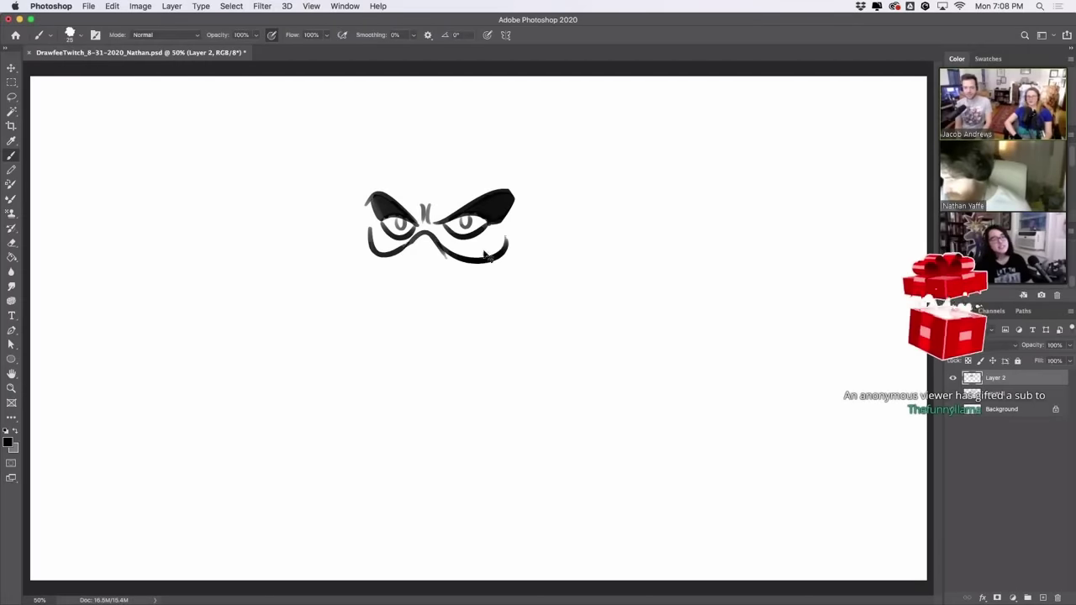
{"action": "key", "text": "super+z"}
{"action": "left_click_drag", "start_coordinate": [439, 244], "coordinate": [518, 231]}
{"action": "key", "text": "super+z"}
{"action": "mouse_move", "coordinate": [440, 244]}
{"action": "left_mouse_down"}
{"action": "mouse_move", "coordinate": [504, 238]}
{"action": "mouse_move", "coordinate": [514, 226]}
{"action": "left_mouse_up"}
{"action": "key", "text": "super+z"}
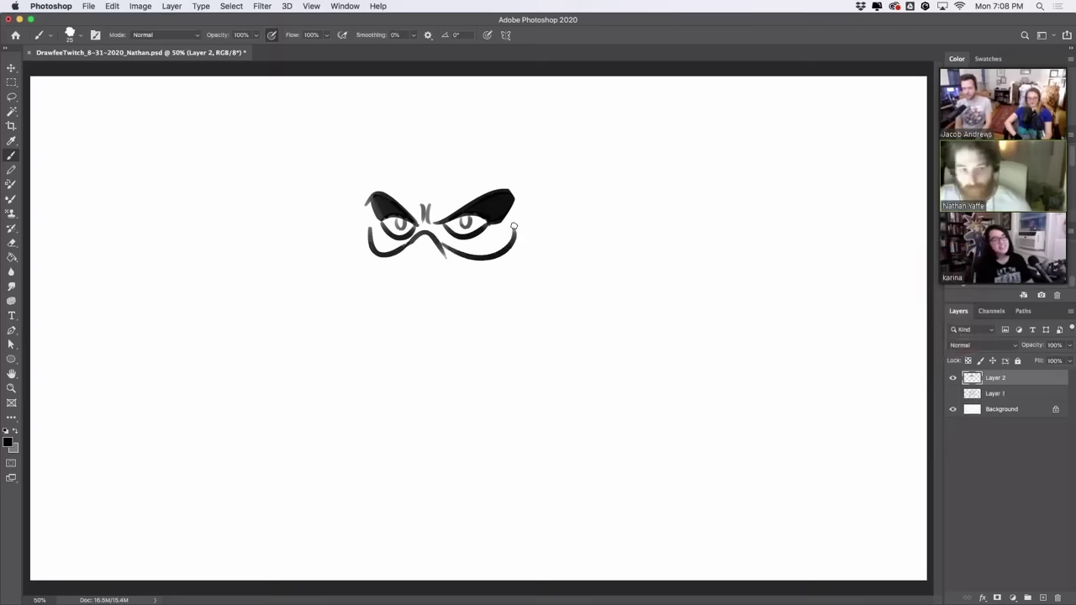
- Add curved brow wrinkles above the nose bridge and short creases beneath both eyes
{"action": "mouse_move", "coordinate": [429, 199]}
{"action": "left_mouse_down"}
{"action": "mouse_move", "coordinate": [463, 189]}
{"action": "mouse_move", "coordinate": [458, 227]}
{"action": "left_mouse_up"}
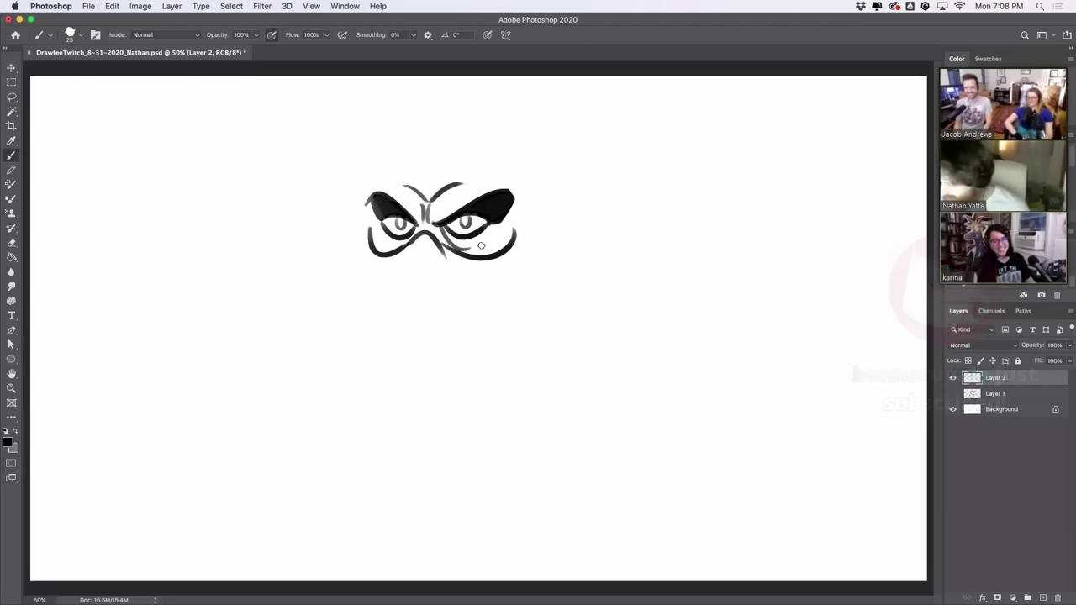
{"action": "key", "text": "super+z"}
{"action": "left_click_drag", "start_coordinate": [381, 227], "coordinate": [391, 249]}
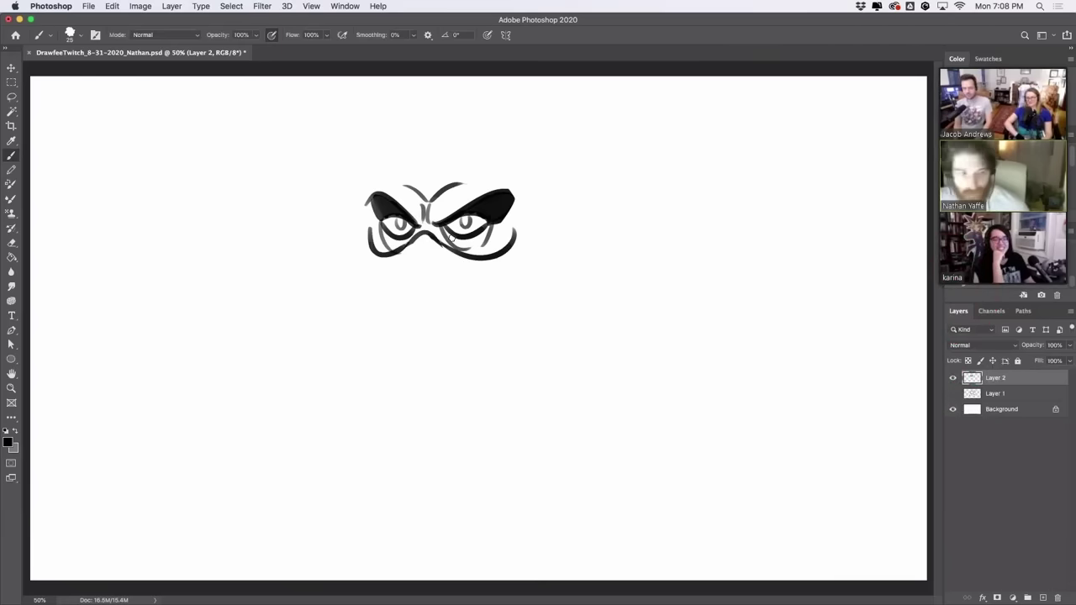
- Draw a dark, narrow nostril with a pointed lip below it, and extend the upper lip line outward to both sides
{"action": "mouse_move", "coordinate": [412, 262]}
{"action": "left_mouse_down"}
{"action": "mouse_move", "coordinate": [432, 269]}
{"action": "mouse_move", "coordinate": [422, 242]}
{"action": "mouse_move", "coordinate": [419, 269]}
{"action": "left_mouse_up"}
{"action": "key", "text": "super+z"}
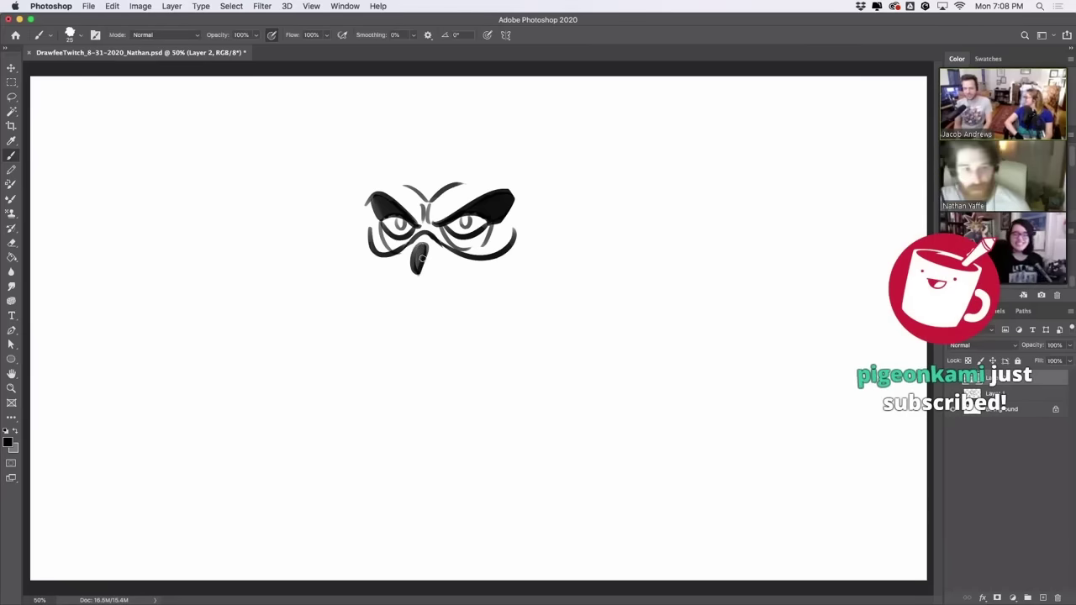
{"action": "left_click_drag", "start_coordinate": [419, 267], "coordinate": [422, 279]}
{"action": "key", "text": "super+z"}
{"action": "key", "text": "super+z"}
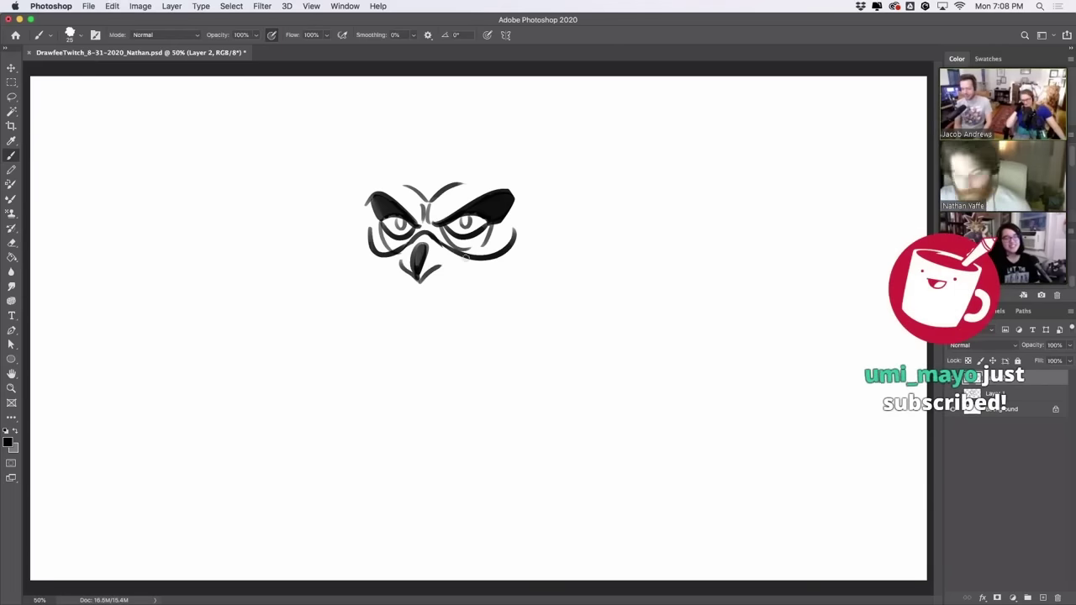
{"action": "left_click_drag", "start_coordinate": [435, 268], "coordinate": [509, 263]}
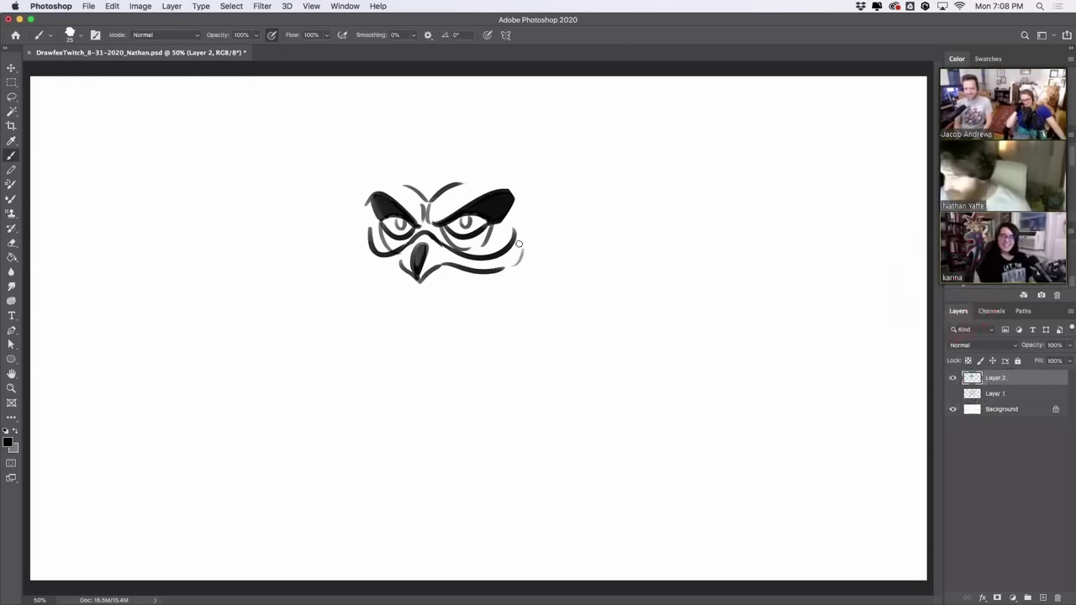
{"action": "left_click_drag", "start_coordinate": [397, 263], "coordinate": [358, 259]}
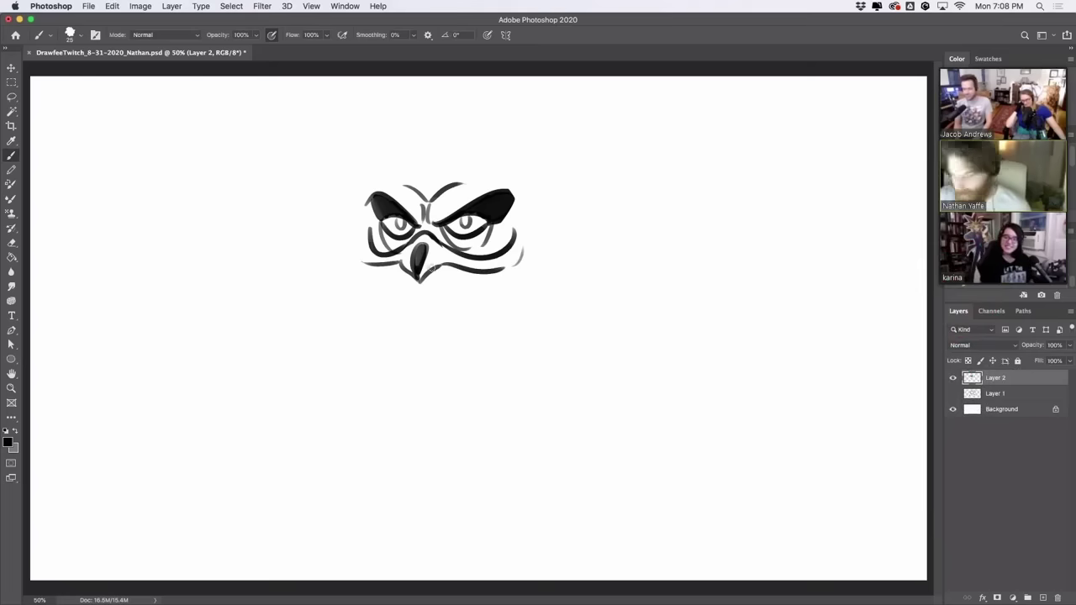
- Draw a row of front teeth under the upper lip and the rounded base and lower edge of a tusk
{"action": "key", "text": "super+z"}
{"action": "mouse_move", "coordinate": [420, 299]}
{"action": "left_mouse_down"}
{"action": "mouse_move", "coordinate": [445, 295]}
{"action": "mouse_move", "coordinate": [446, 272]}
{"action": "mouse_move", "coordinate": [447, 287]}
{"action": "mouse_move", "coordinate": [469, 295]}
{"action": "mouse_move", "coordinate": [471, 285]}
{"action": "mouse_move", "coordinate": [479, 299]}
{"action": "mouse_move", "coordinate": [514, 291]}
{"action": "mouse_move", "coordinate": [506, 286]}
{"action": "mouse_move", "coordinate": [487, 285]}
{"action": "mouse_move", "coordinate": [533, 319]}
{"action": "left_mouse_up"}
{"action": "key", "text": "super+z"}
{"action": "key", "text": "super+z"}
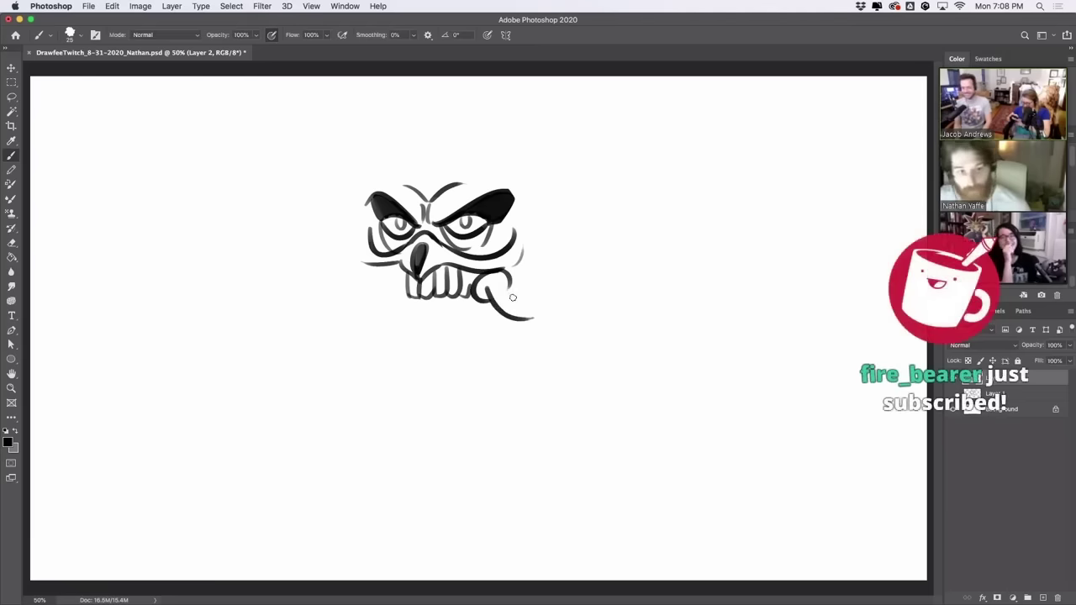
- Complete the long tusk curving up to a point on the right, and add the remaining teeth on the left of the mouth
{"action": "left_click_drag", "start_coordinate": [498, 282], "coordinate": [543, 282]}
{"action": "left_click_drag", "start_coordinate": [528, 321], "coordinate": [573, 274]}
{"action": "key", "text": "ctrl+z"}
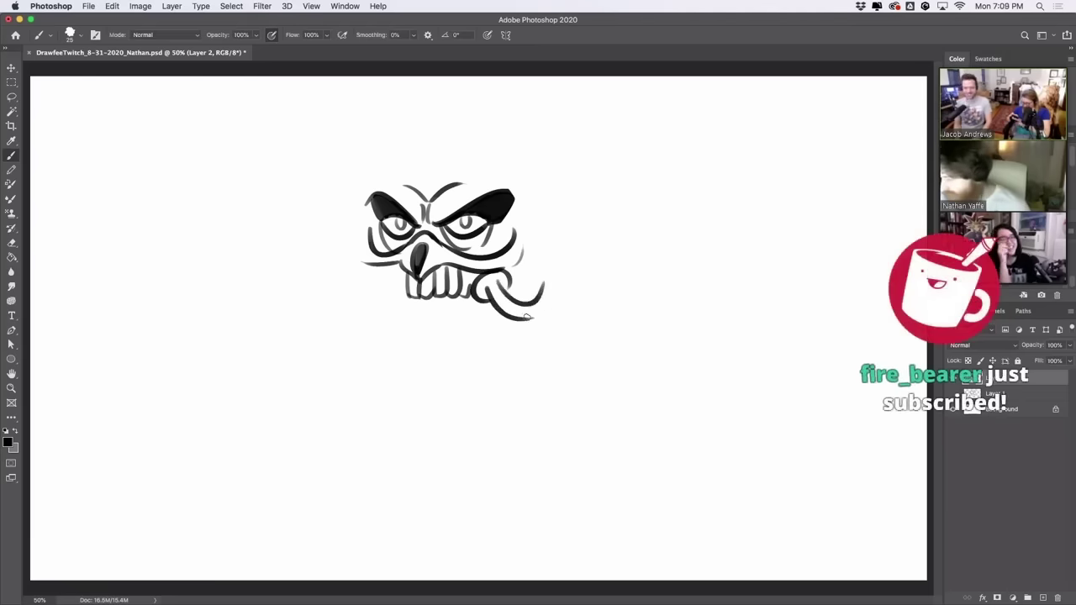
{"action": "left_click_drag", "start_coordinate": [525, 319], "coordinate": [578, 252]}
{"action": "key", "text": "super+z"}
{"action": "mouse_move", "coordinate": [391, 267]}
{"action": "left_mouse_down"}
{"action": "mouse_move", "coordinate": [410, 295]}
{"action": "mouse_move", "coordinate": [378, 291]}
{"action": "left_mouse_up"}
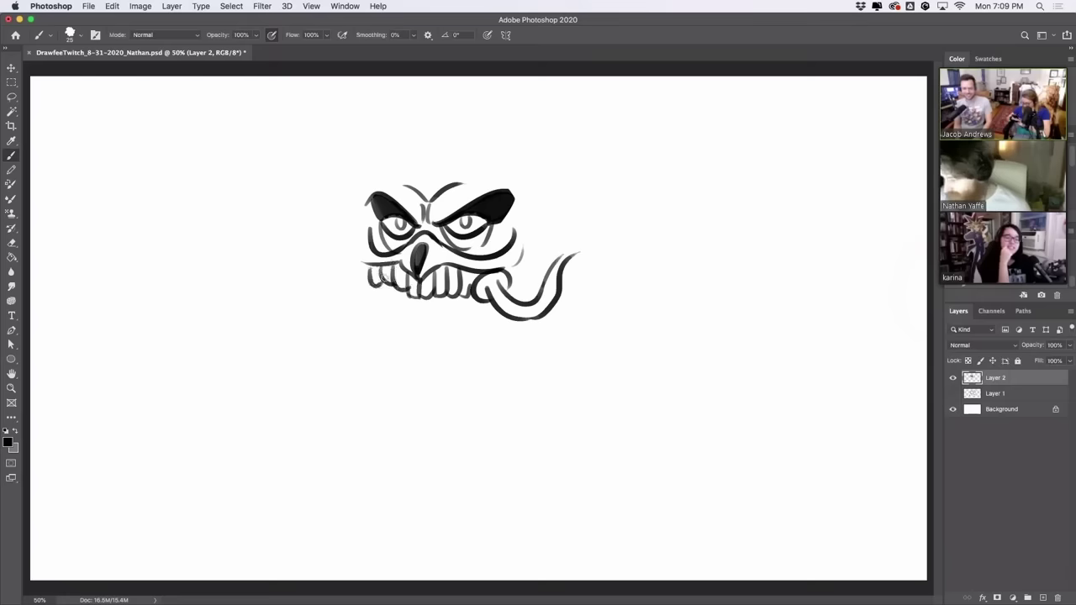
{"action": "left_click_drag", "start_coordinate": [370, 225], "coordinate": [361, 267]}
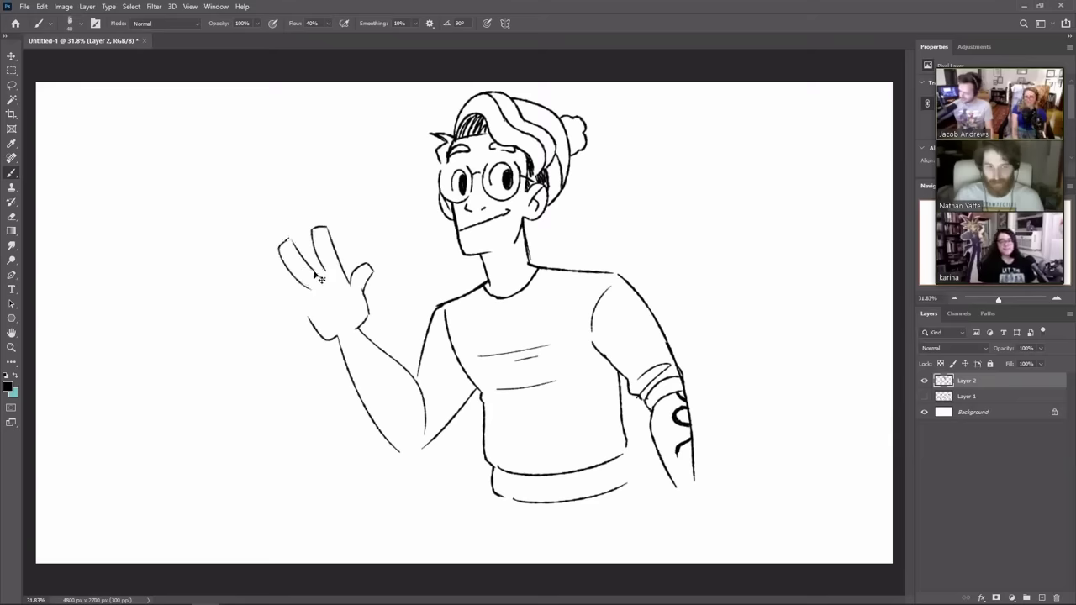
- Redraw the lower part of the waving hand with folded fingers beneath the two raised ones
{"action": "key", "text": "ctrl+z"}
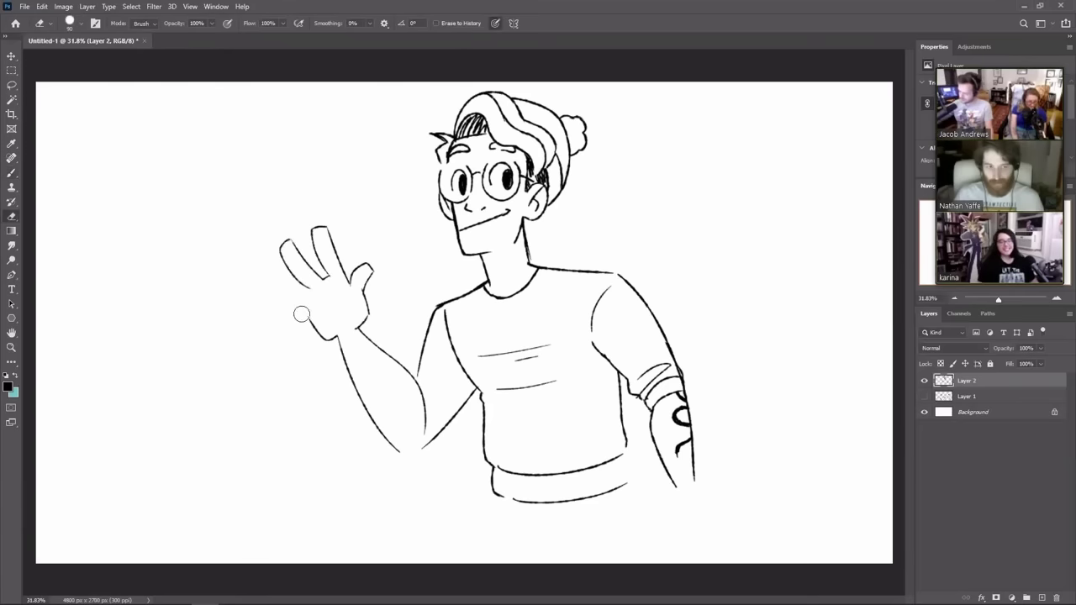
{"action": "key", "text": "ctrl+z"}
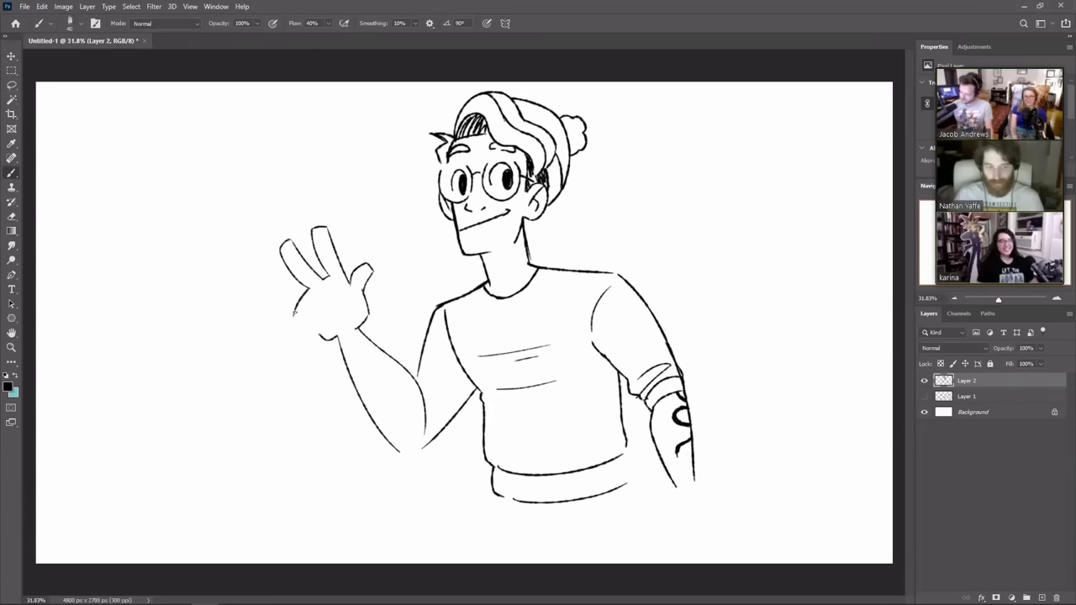
{"action": "left_click_drag", "start_coordinate": [293, 312], "coordinate": [312, 331]}
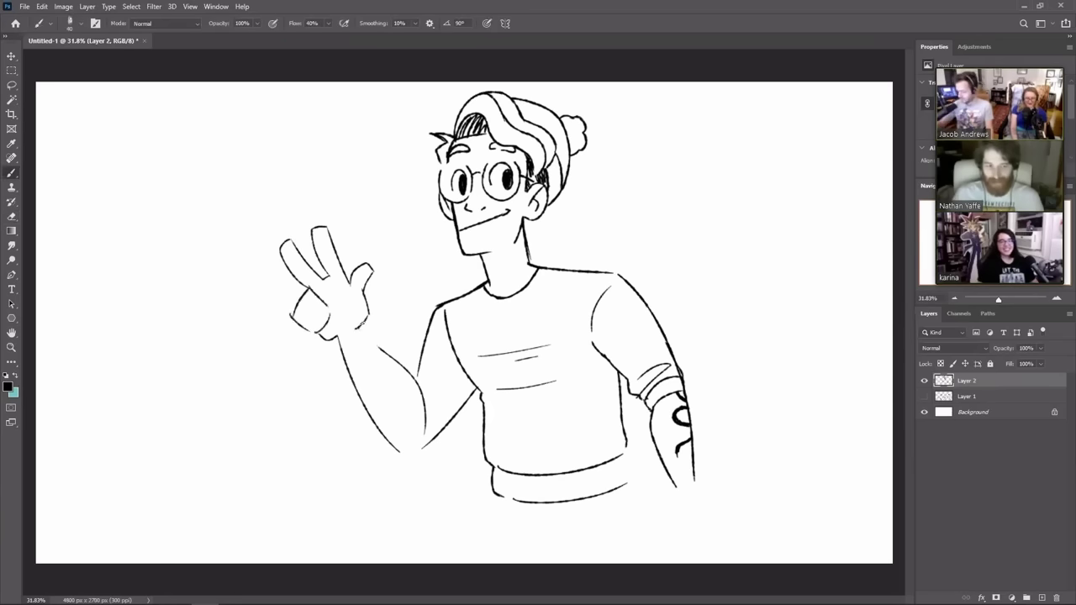
- Redraw the upper contour of the raised forearm from the wrist to the inner elbow and clean up the elbow crease
{"action": "key", "text": "e"}
{"action": "key", "text": "b"}
{"action": "left_click_drag", "start_coordinate": [377, 347], "coordinate": [417, 380]}
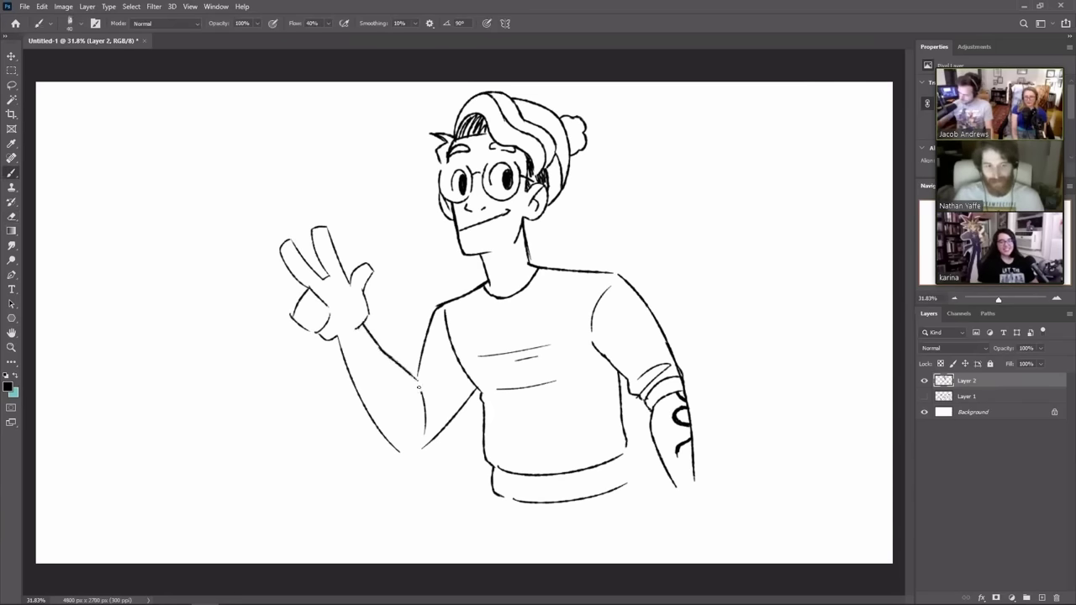
{"action": "key", "text": "e"}
{"action": "left_click_drag", "start_coordinate": [425, 432], "coordinate": [423, 398]}
{"action": "key", "text": "b"}
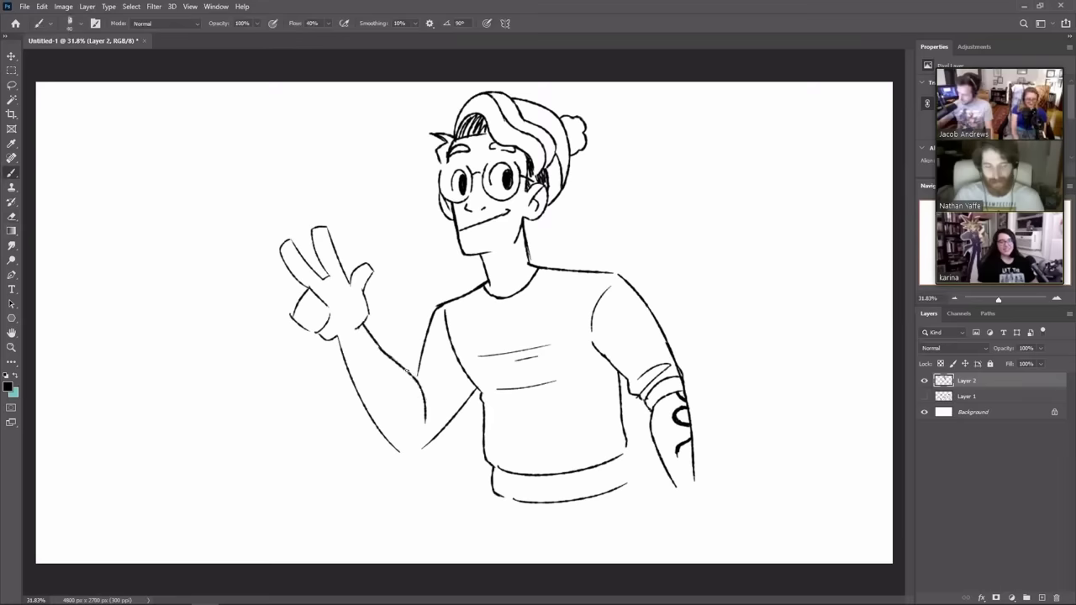
- Redraw the forearm's lower contour from the wrist and close the elbow with a smooth curve into the upper arm
{"action": "key", "text": "e"}
{"action": "mouse_move", "coordinate": [394, 446]}
{"action": "left_mouse_down"}
{"action": "mouse_move", "coordinate": [336, 343]}
{"action": "mouse_move", "coordinate": [400, 448]}
{"action": "left_mouse_up"}
{"action": "key", "text": "b"}
{"action": "key", "text": "ctrl+z"}
{"action": "left_click_drag", "start_coordinate": [335, 338], "coordinate": [399, 450]}
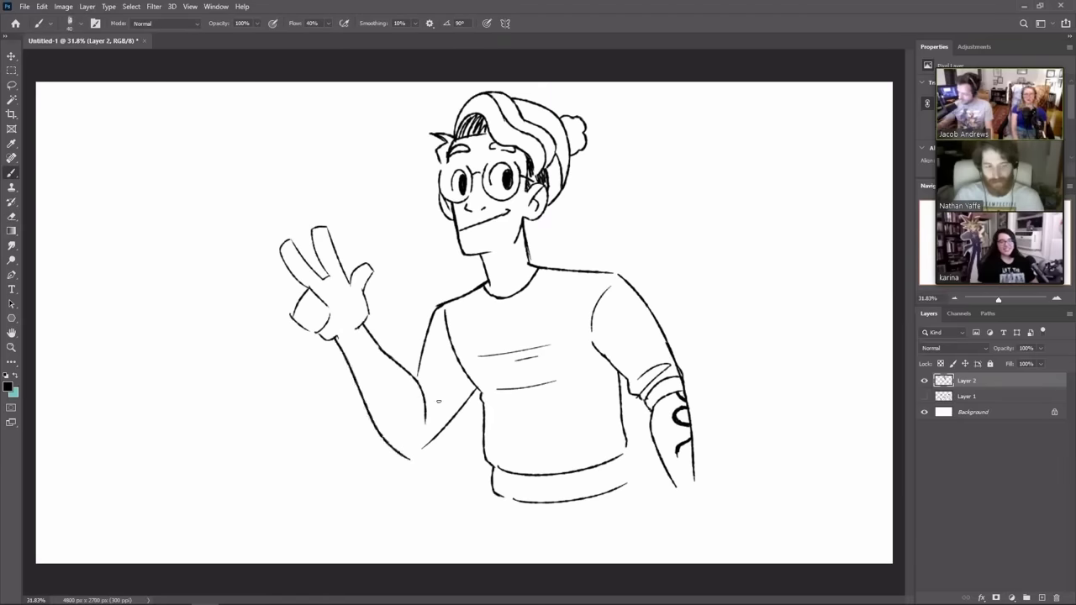
{"action": "key", "text": "e"}
{"action": "left_click", "coordinate": [407, 454]}
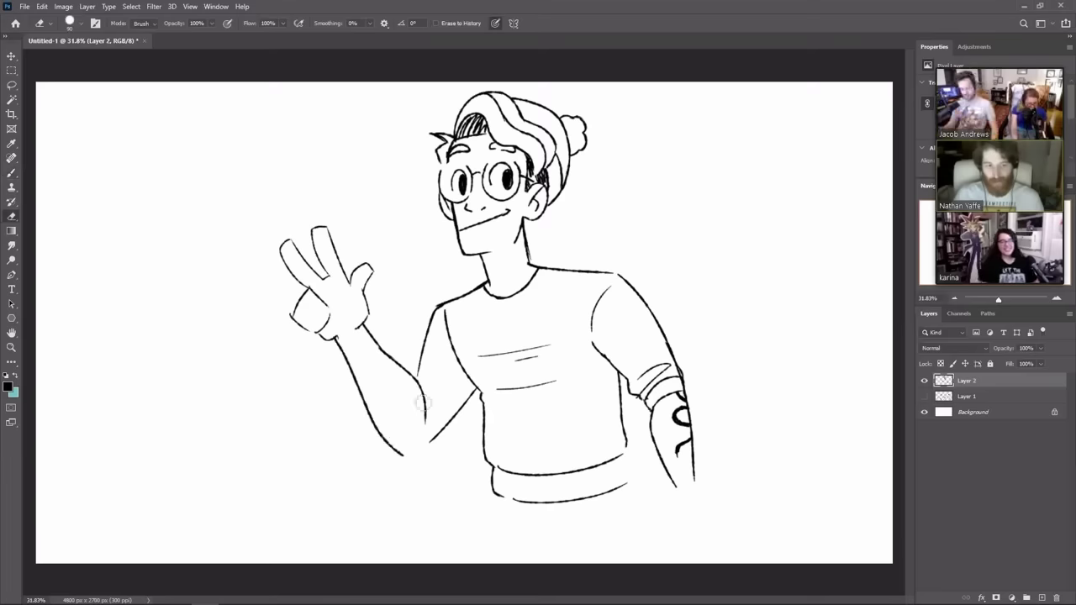
{"action": "key", "text": "b"}
{"action": "left_click_drag", "start_coordinate": [401, 454], "coordinate": [429, 440]}
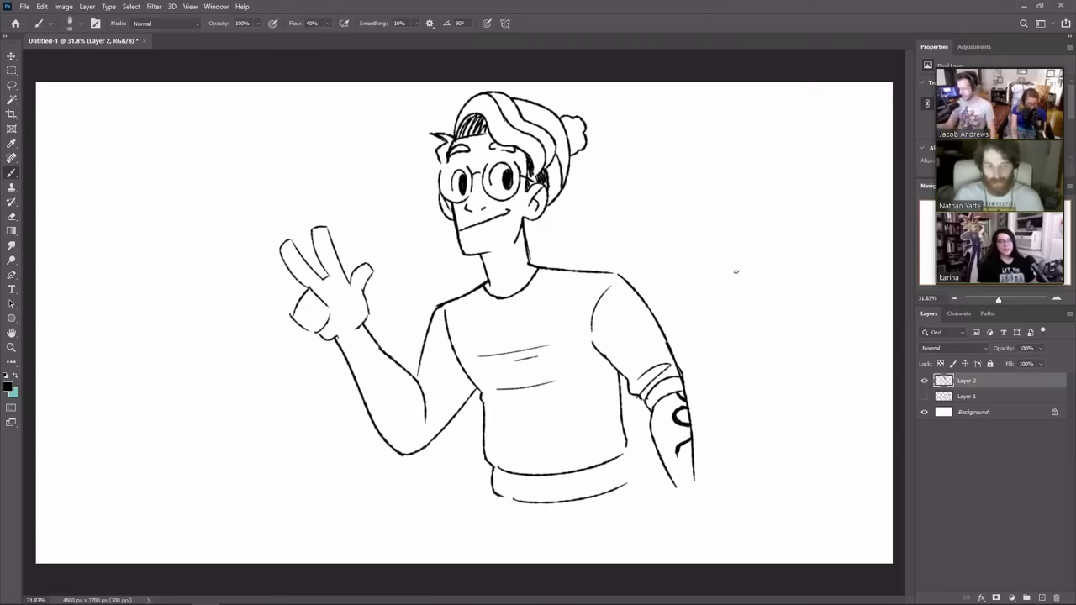
- Lasso the waving hand, scale it down to about 93%, reposition it on the wrist, and deselect it
{"action": "key", "text": "l"}
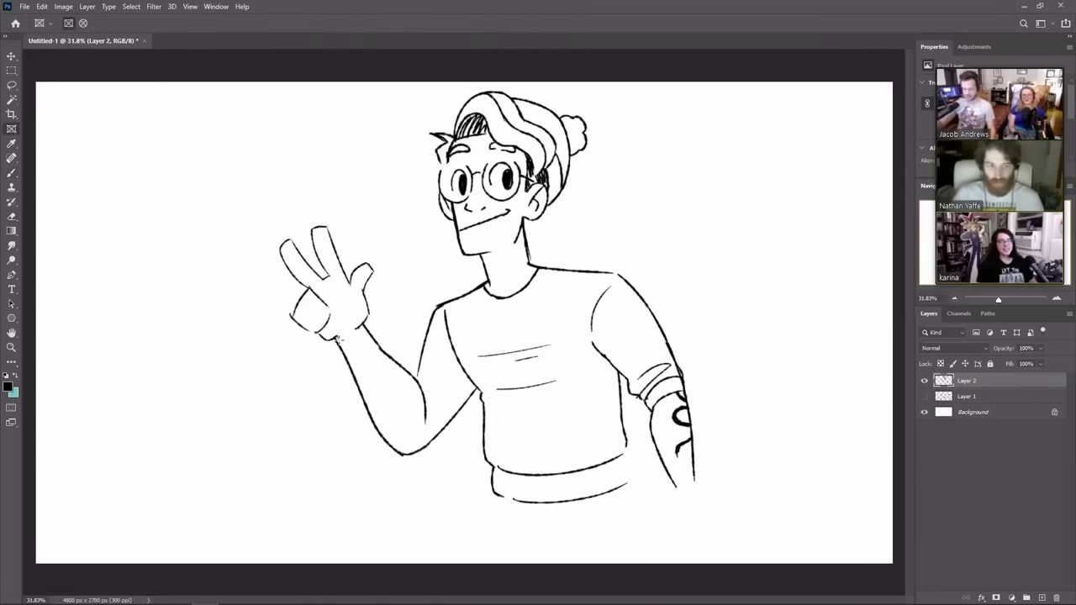
{"action": "mouse_move", "coordinate": [379, 237]}
{"action": "left_mouse_down"}
{"action": "mouse_move", "coordinate": [392, 311]}
{"action": "mouse_move", "coordinate": [370, 324]}
{"action": "left_mouse_up"}
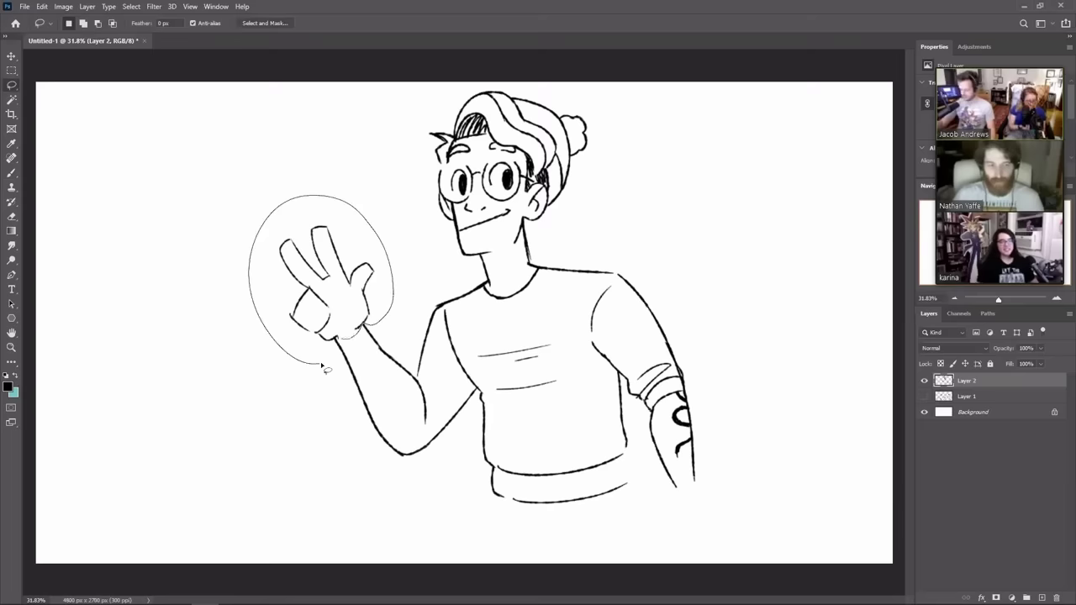
{"action": "left_click_drag", "start_coordinate": [324, 353], "coordinate": [322, 364]}
{"action": "key", "text": "v"}
{"action": "left_click_drag", "start_coordinate": [392, 195], "coordinate": [379, 240]}
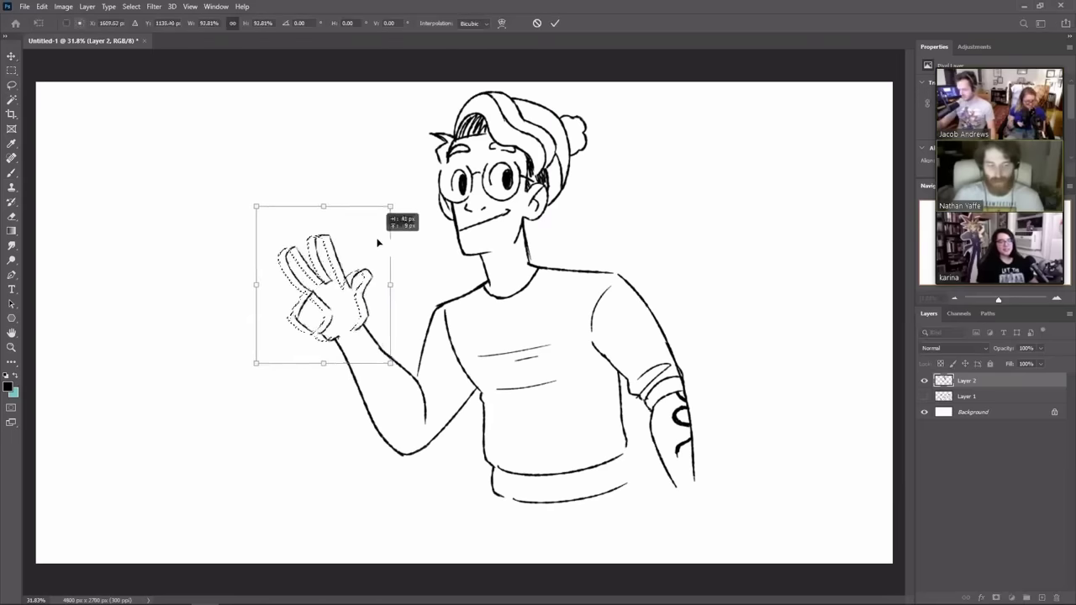
{"action": "left_click", "coordinate": [555, 22]}
{"action": "key", "text": "ctrl+d"}
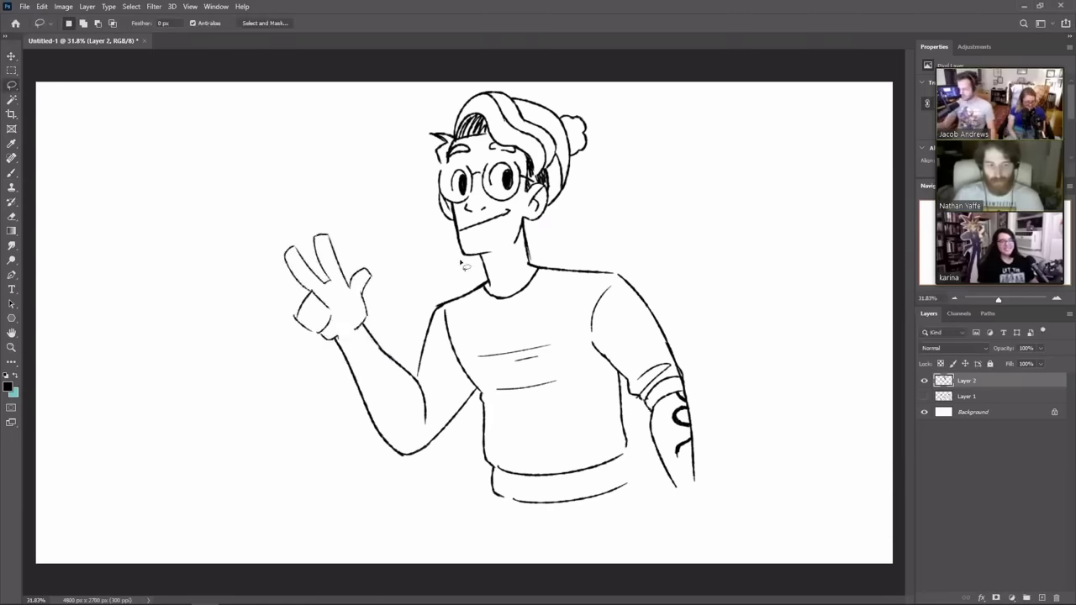
- Thicken the waving hand's finger outlines with the brush and add palm and wrist crease lines
{"action": "key", "text": "b"}
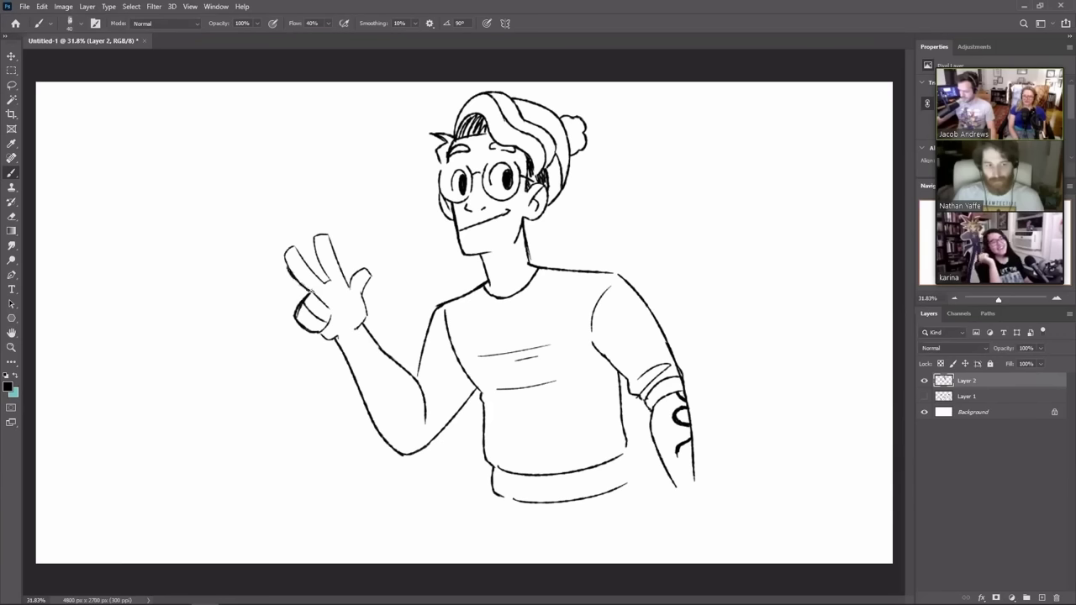
{"action": "mouse_move", "coordinate": [285, 256]}
{"action": "left_mouse_down"}
{"action": "mouse_move", "coordinate": [296, 247]}
{"action": "mouse_move", "coordinate": [326, 283]}
{"action": "mouse_move", "coordinate": [315, 240]}
{"action": "mouse_move", "coordinate": [340, 266]}
{"action": "left_mouse_up"}
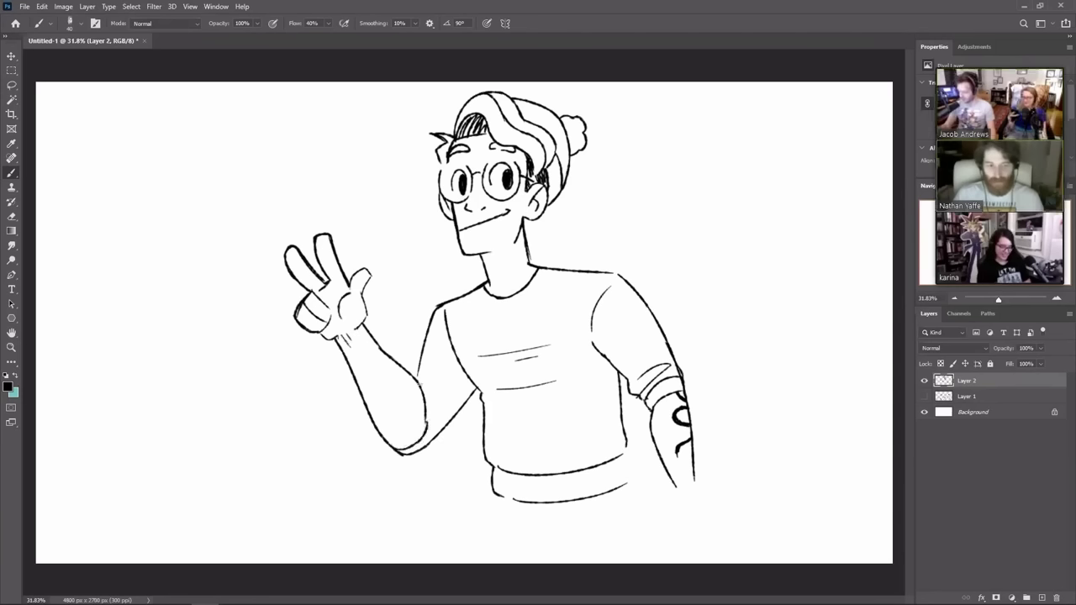
- Try to draw a rolled sleeve cuff around the elbow of the raised arm
{"action": "left_click_drag", "start_coordinate": [423, 386], "coordinate": [429, 402]}
{"action": "key", "text": "ctrl+z"}
{"action": "key", "text": "ctrl+z"}
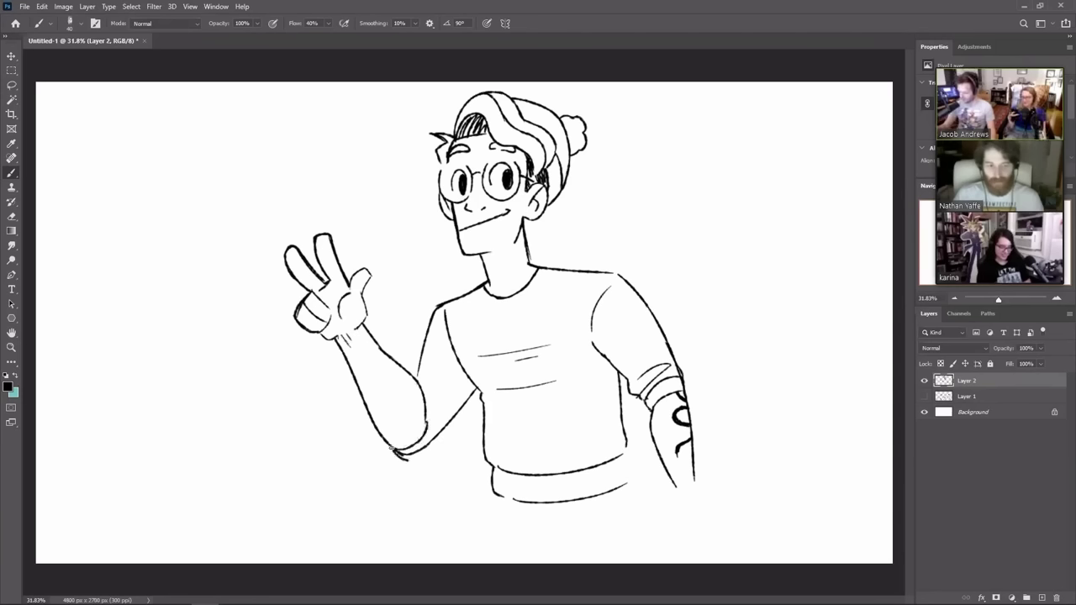
{"action": "key", "text": "ctrl+z"}
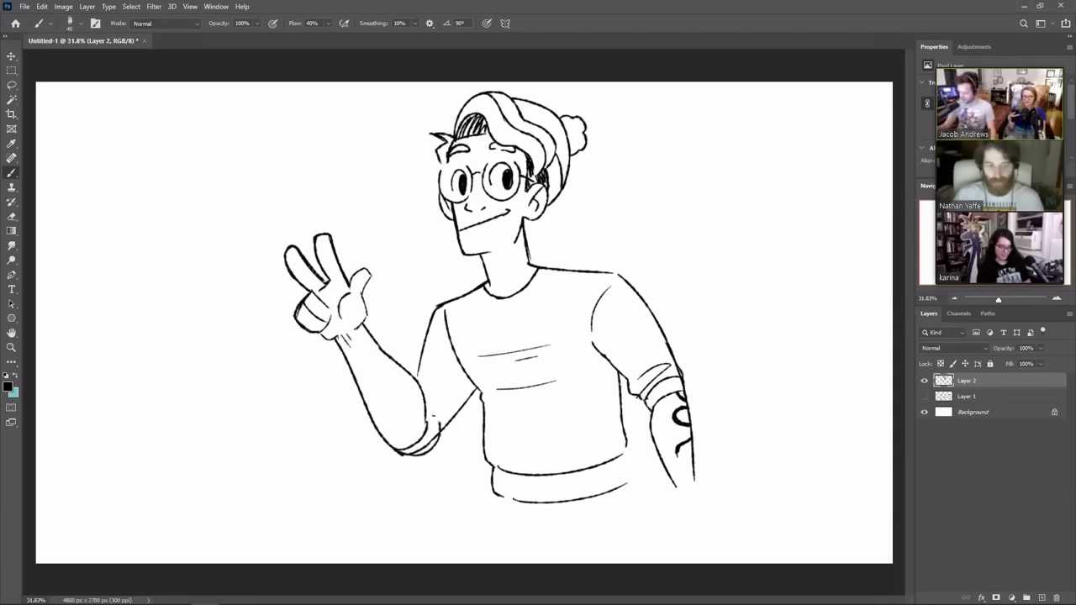
{"action": "key", "text": "ctrl+z"}
{"action": "key", "text": "ctrl+z"}
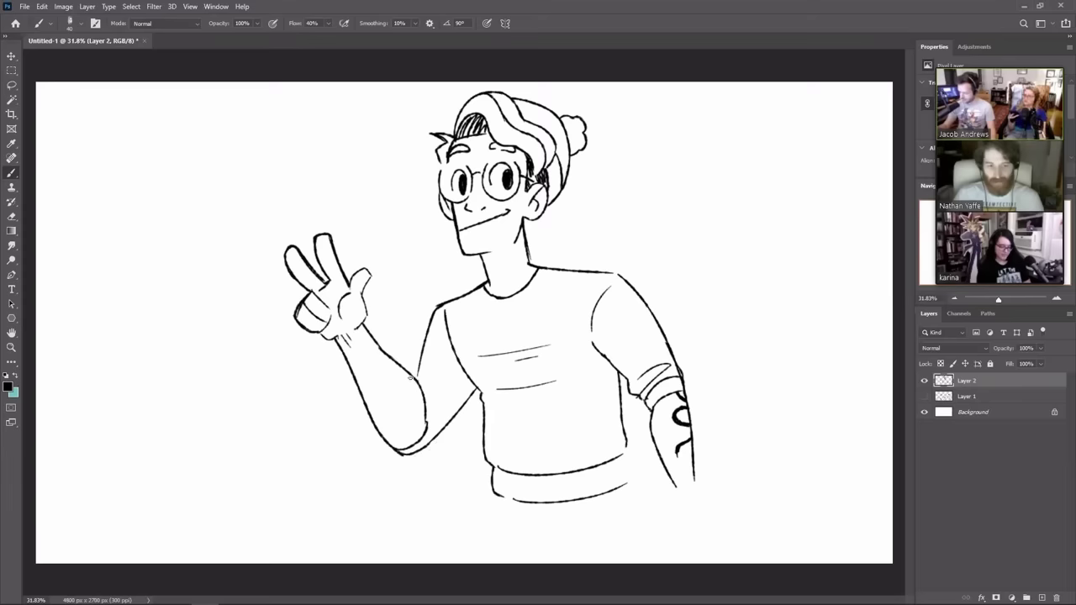
- Draw a rolled sleeve cuff around the raised arm's elbow, add its fold lines, and erase the overlapping arm outlines
{"action": "mouse_move", "coordinate": [420, 457]}
{"action": "left_mouse_down"}
{"action": "mouse_move", "coordinate": [437, 446]}
{"action": "mouse_move", "coordinate": [427, 403]}
{"action": "left_mouse_up"}
{"action": "key", "text": "e"}
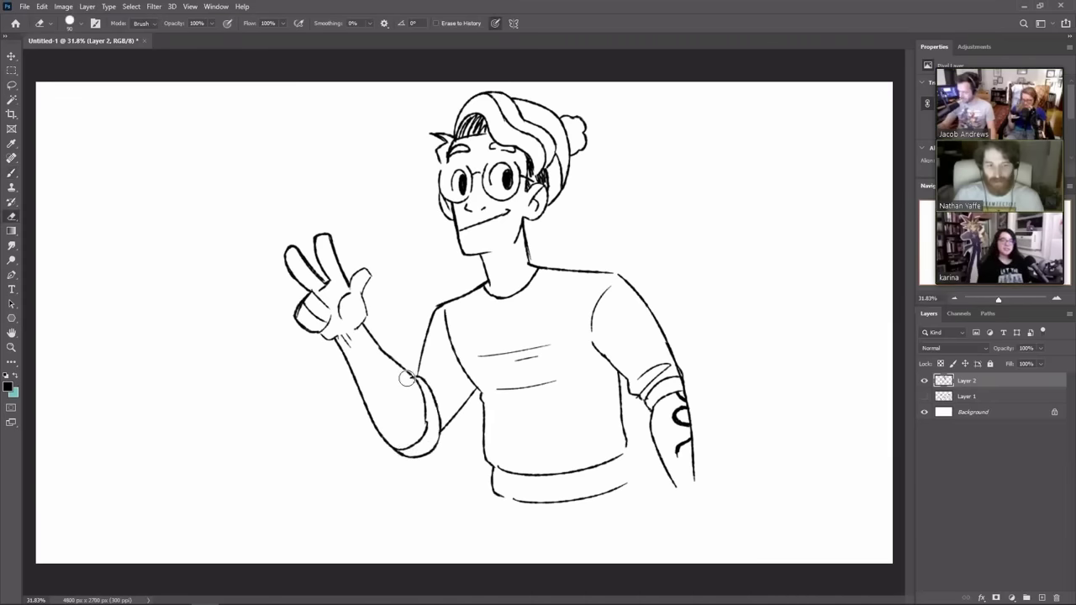
{"action": "key", "text": "b"}
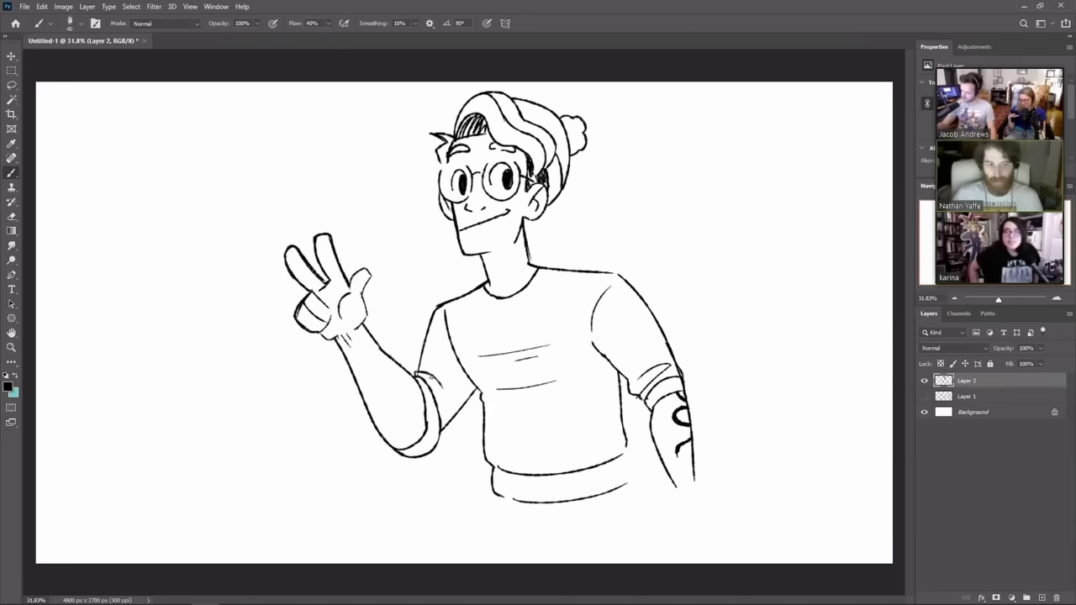
{"action": "key", "text": "e"}
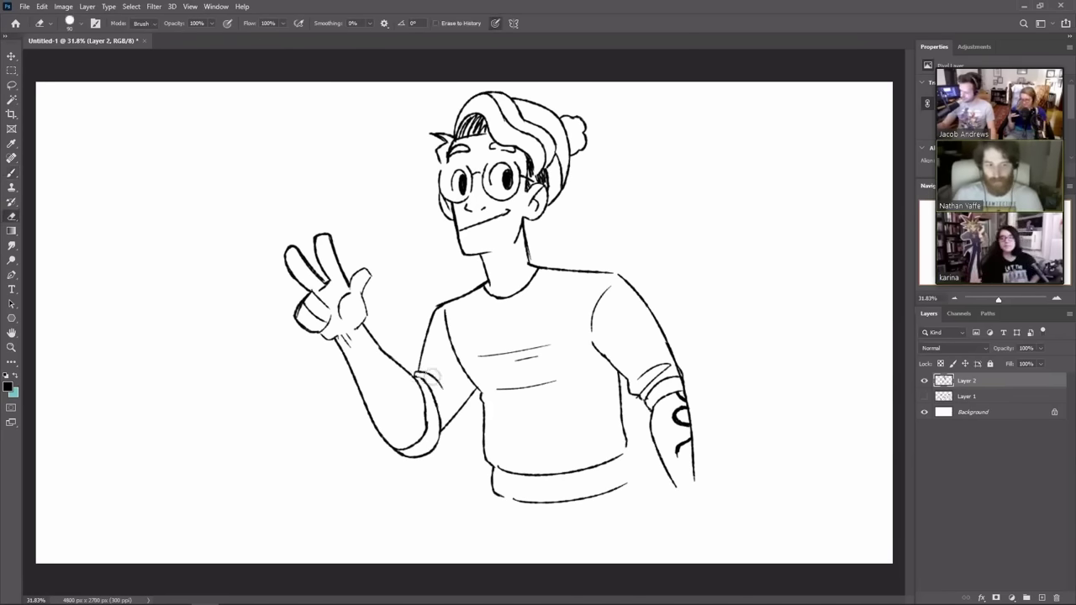
{"action": "key", "text": "b"}
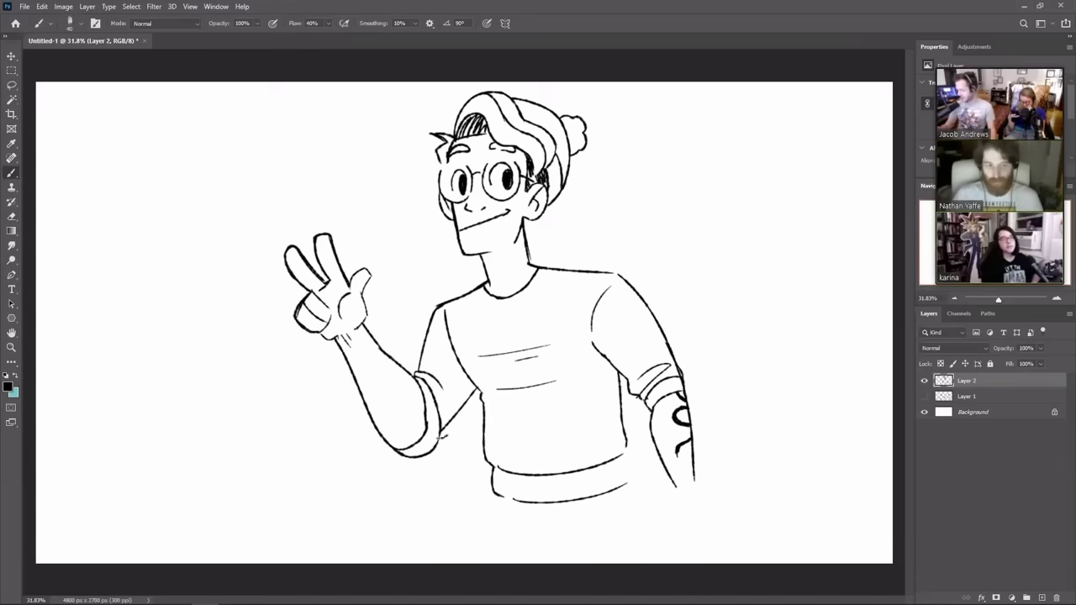
{"action": "key", "text": "e"}
{"action": "left_click_drag", "start_coordinate": [448, 420], "coordinate": [443, 433]}
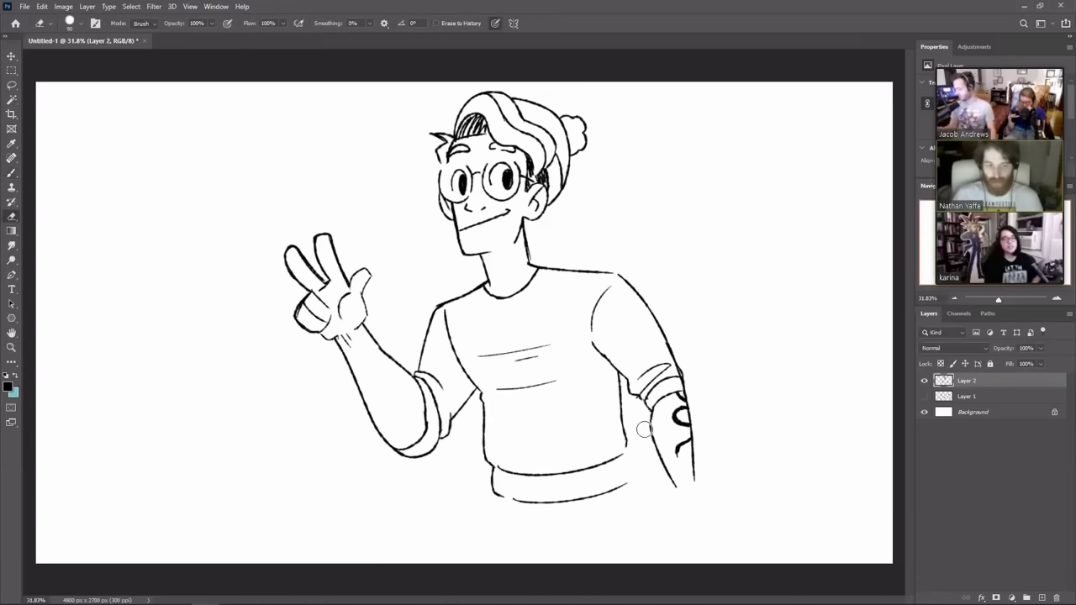
- Brush ribbing lines across the hem band at the waist of the waving man's sweater
{"action": "key", "text": "b"}
{"action": "mouse_move", "coordinate": [502, 471]}
{"action": "left_mouse_down"}
{"action": "mouse_move", "coordinate": [504, 494]}
{"action": "mouse_move", "coordinate": [553, 497]}
{"action": "left_mouse_up"}
{"action": "left_click_drag", "start_coordinate": [613, 461], "coordinate": [615, 486]}
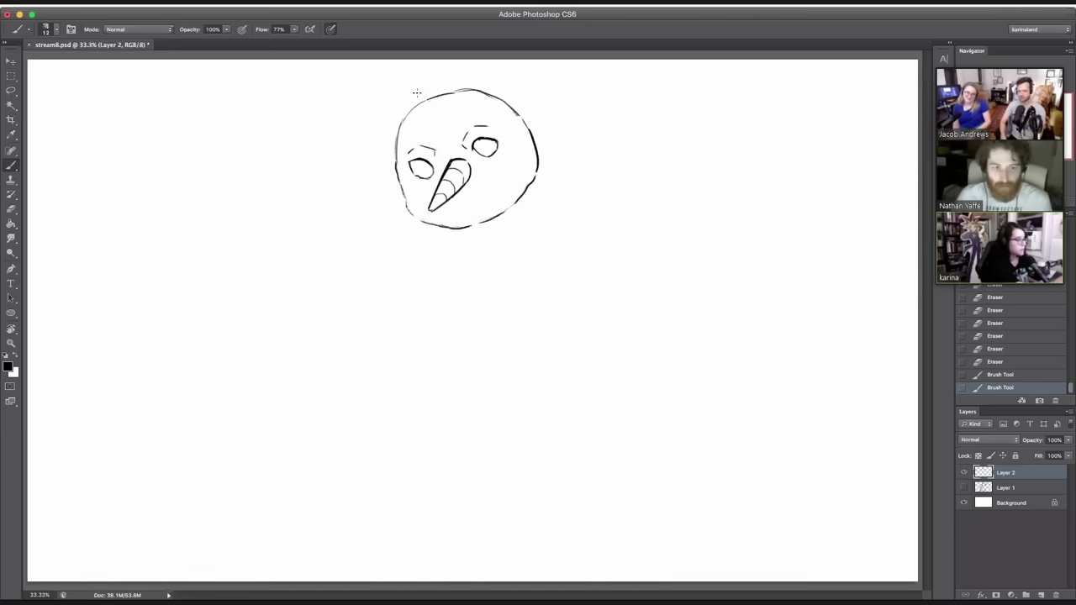
- Draw a smirk beside the round head's carrot nose and outline broad shoulders, a chest and a muscular arm below
{"action": "left_click_drag", "start_coordinate": [459, 207], "coordinate": [505, 173]}
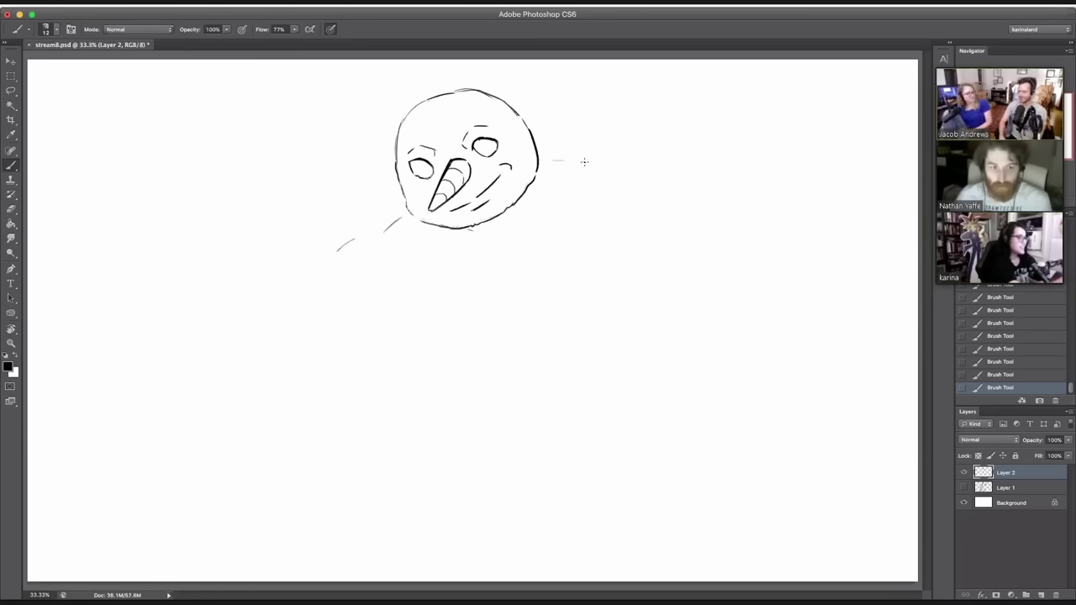
{"action": "left_click_drag", "start_coordinate": [591, 162], "coordinate": [656, 160]}
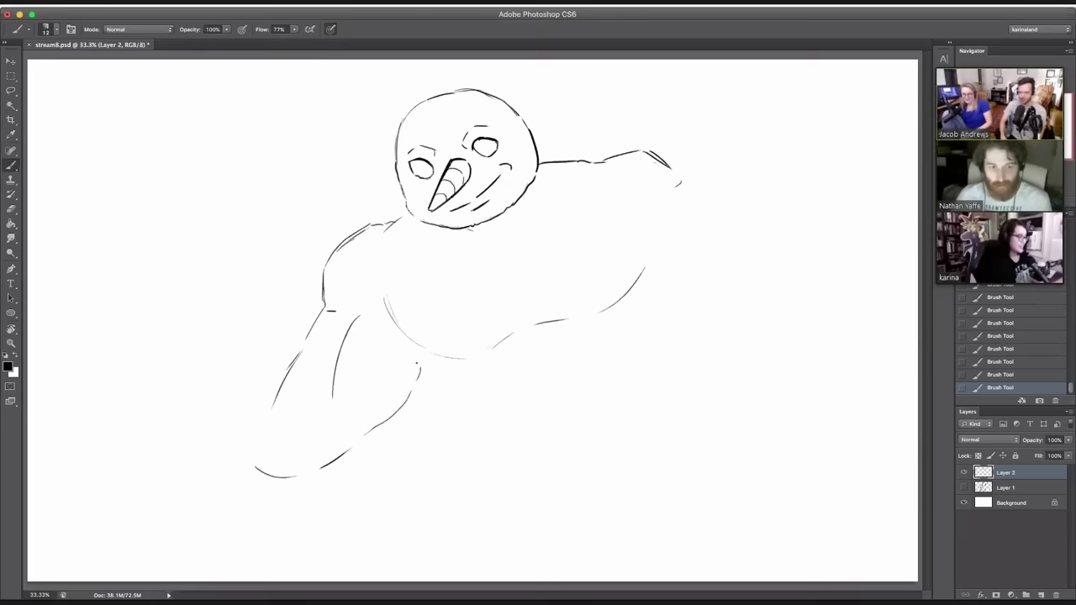
{"action": "left_click_drag", "start_coordinate": [414, 359], "coordinate": [456, 405]}
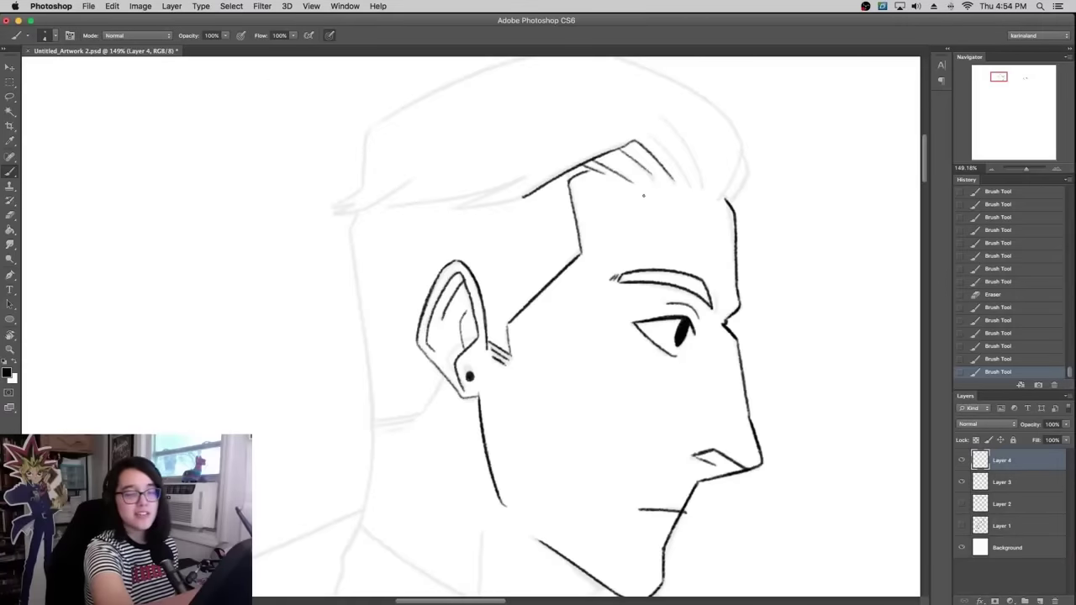
- Clean up the peak of the profile head's front hairline and ink the swept hair strands over the sketch
{"action": "key", "text": "e"}
{"action": "mouse_move", "coordinate": [632, 138]}
{"action": "left_mouse_down"}
{"action": "mouse_move", "coordinate": [619, 144]}
{"action": "mouse_move", "coordinate": [637, 141]}
{"action": "left_mouse_up"}
{"action": "key", "text": "b"}
{"action": "key", "text": "super+z"}
{"action": "key", "text": "super+z"}
{"action": "key", "text": "super+z"}
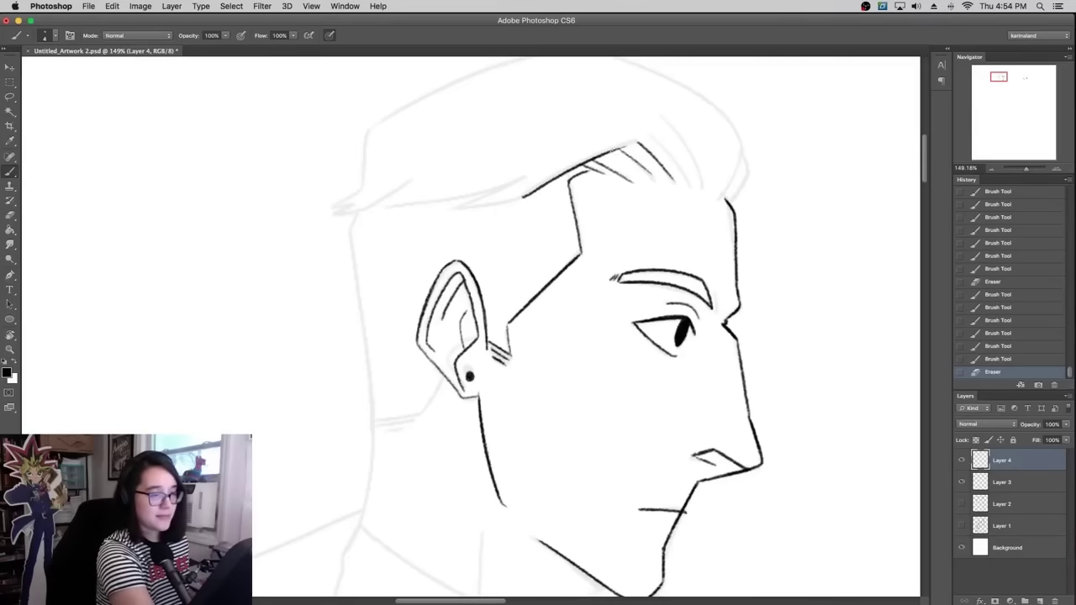
{"action": "key", "text": "super+z"}
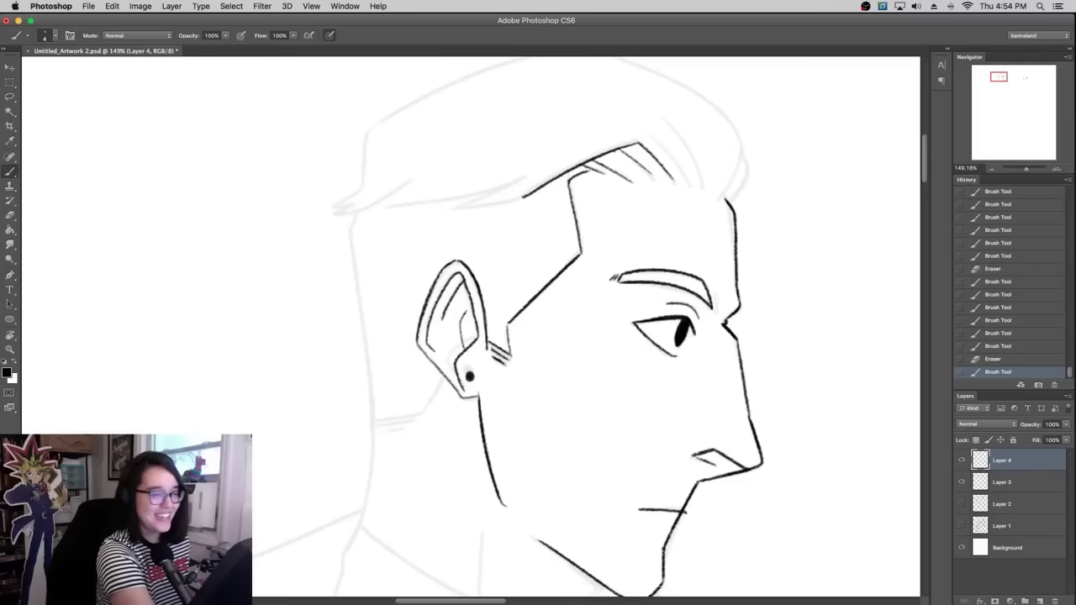
{"action": "mouse_move", "coordinate": [613, 149]}
{"action": "left_mouse_down"}
{"action": "mouse_move", "coordinate": [627, 142]}
{"action": "mouse_move", "coordinate": [669, 173]}
{"action": "left_mouse_up"}
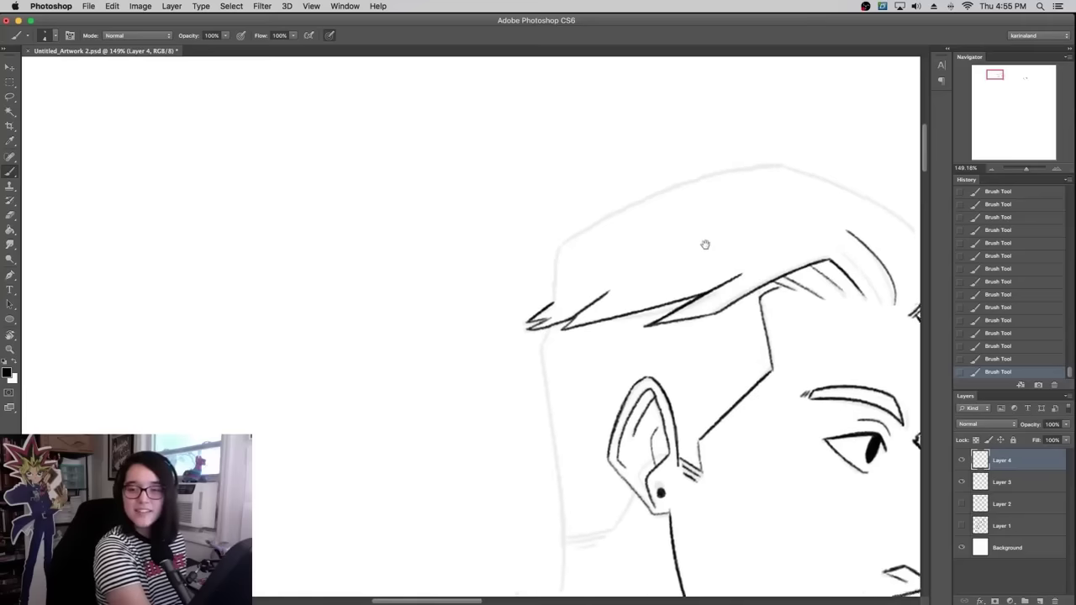
{"action": "left_click_drag", "start_coordinate": [705, 245], "coordinate": [762, 232]}
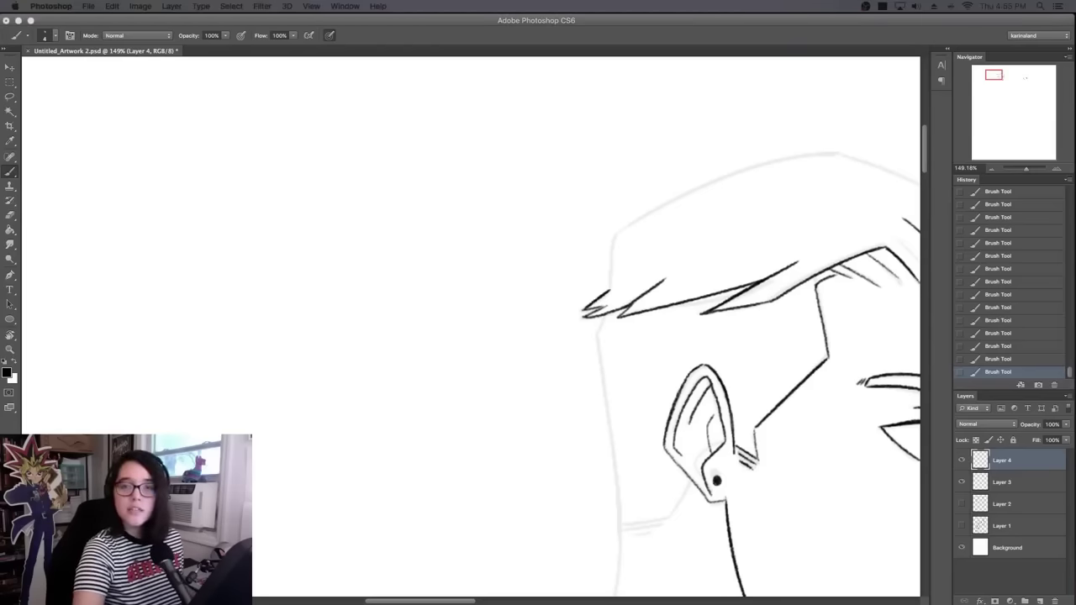
- Switch to Chrome, view the Yu-Gi-Oh Christmas tree photo in the tweet at full size, and close the page
{"action": "left_click_drag", "start_coordinate": [611, 114], "coordinate": [521, 49]}
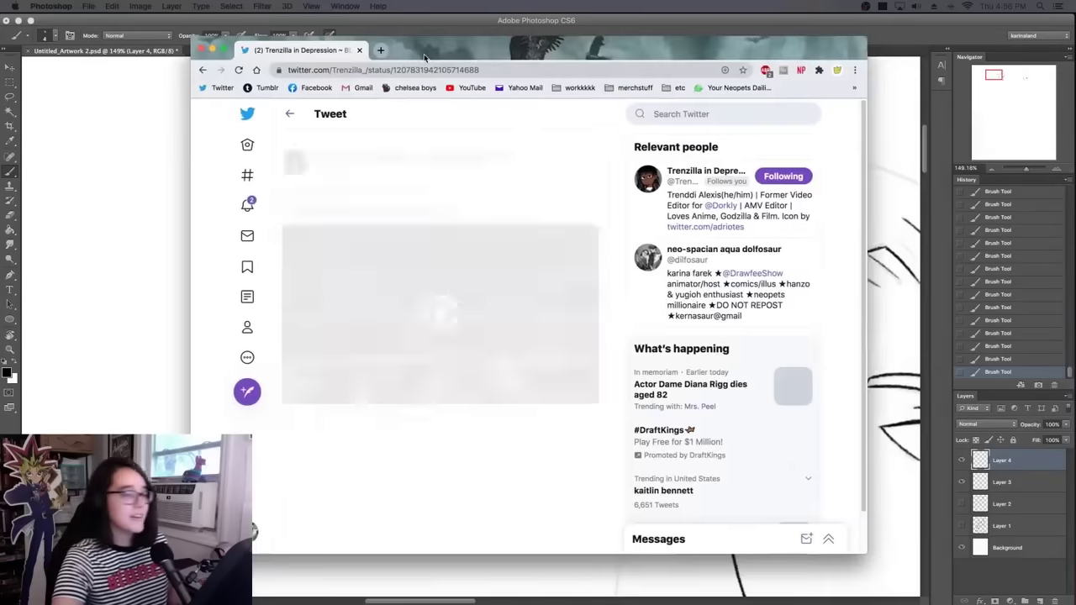
{"action": "scroll", "coordinate": [363, 277], "scroll_direction": "up", "scroll_amount": 3}
{"action": "left_click", "coordinate": [372, 265]}
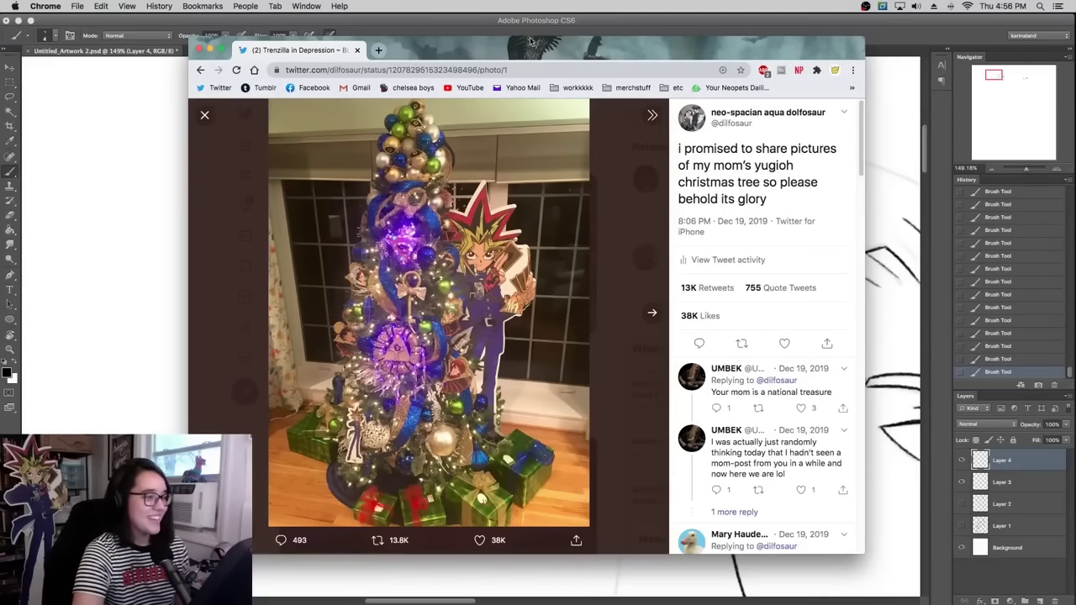
{"action": "left_click_drag", "start_coordinate": [536, 50], "coordinate": [539, 52]}
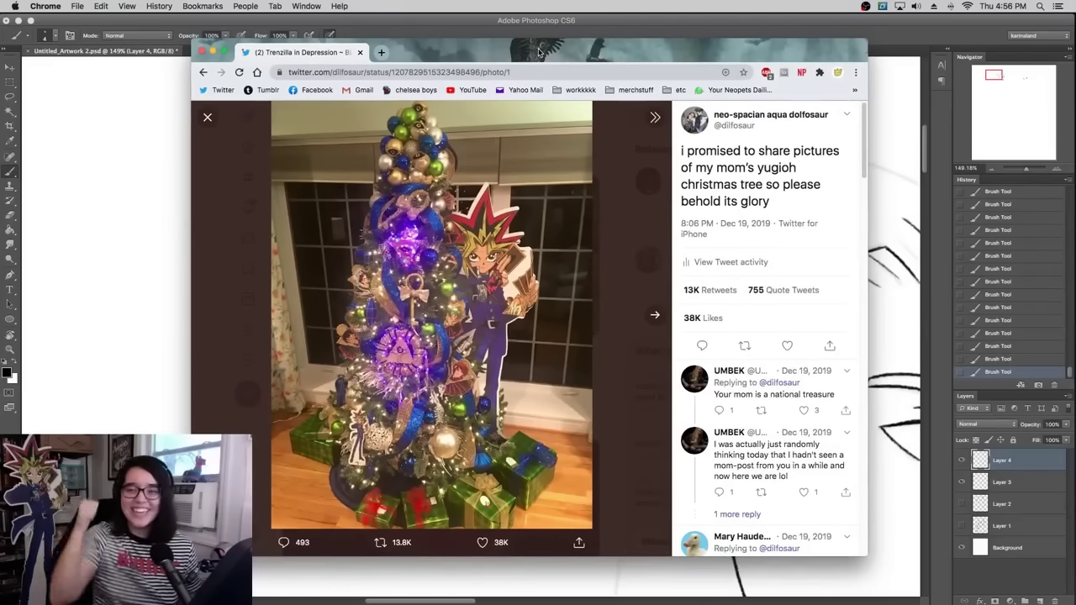
{"action": "key", "text": "super+w"}
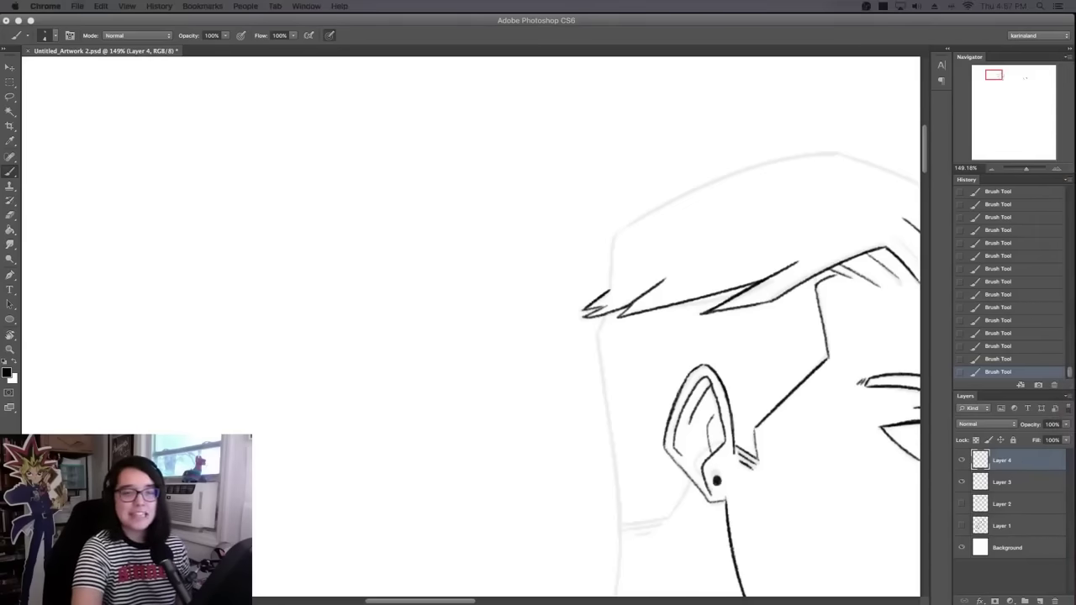
- Back in Photoshop, ink the back of the profile head from the hair tuft down to the nape, redoing unsatisfactory strokes
{"action": "left_click", "coordinate": [783, 36]}
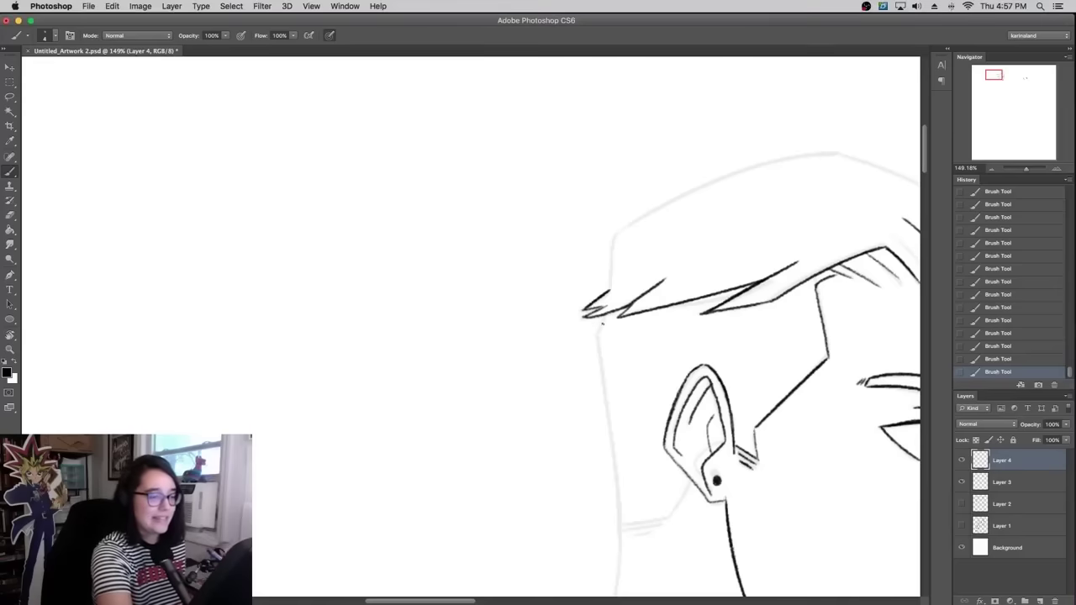
{"action": "left_click_drag", "start_coordinate": [606, 316], "coordinate": [614, 493]}
{"action": "key", "text": "super+z"}
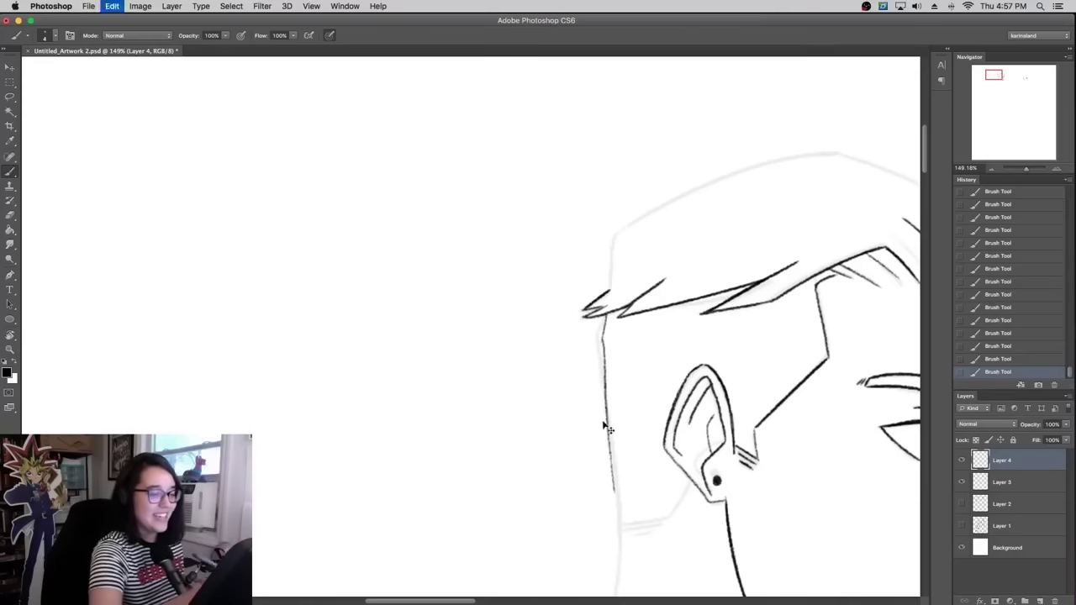
{"action": "mouse_move", "coordinate": [621, 533]}
{"action": "left_mouse_down"}
{"action": "mouse_move", "coordinate": [592, 297]}
{"action": "mouse_move", "coordinate": [602, 358]}
{"action": "left_mouse_up"}
{"action": "key", "text": "super+z"}
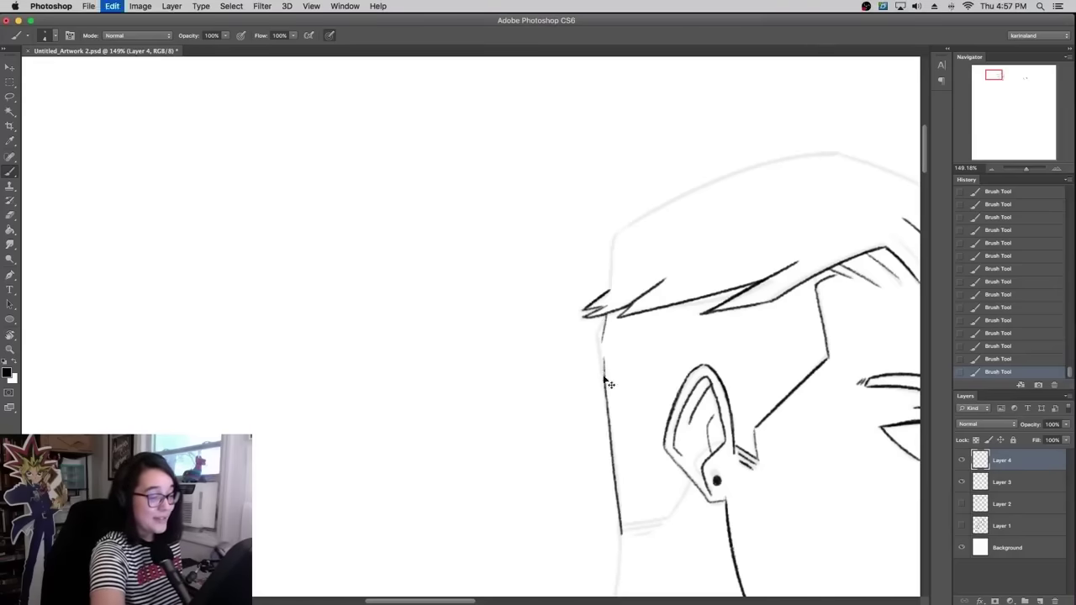
{"action": "left_click_drag", "start_coordinate": [605, 395], "coordinate": [600, 344]}
{"action": "key", "text": "super+z"}
{"action": "left_click_drag", "start_coordinate": [605, 392], "coordinate": [606, 316]}
{"action": "scroll", "coordinate": [716, 328], "scroll_direction": "down", "scroll_amount": 5}
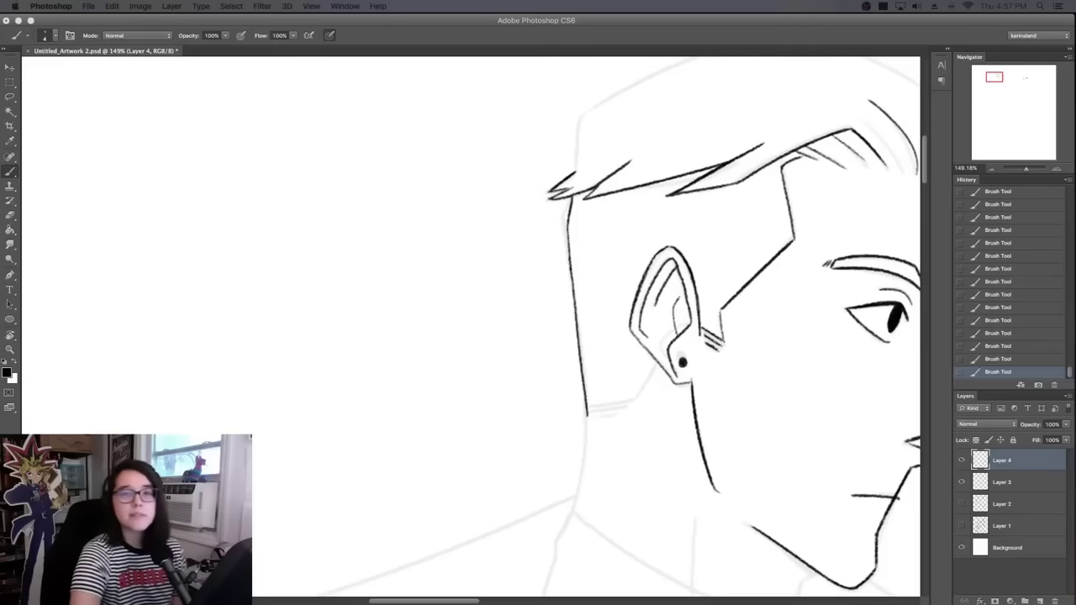
- Bring the Tumblr Christmas tree post in Chrome into view and look through its close-up ornament photos
{"action": "left_click_drag", "start_coordinate": [358, 211], "coordinate": [271, 51]}
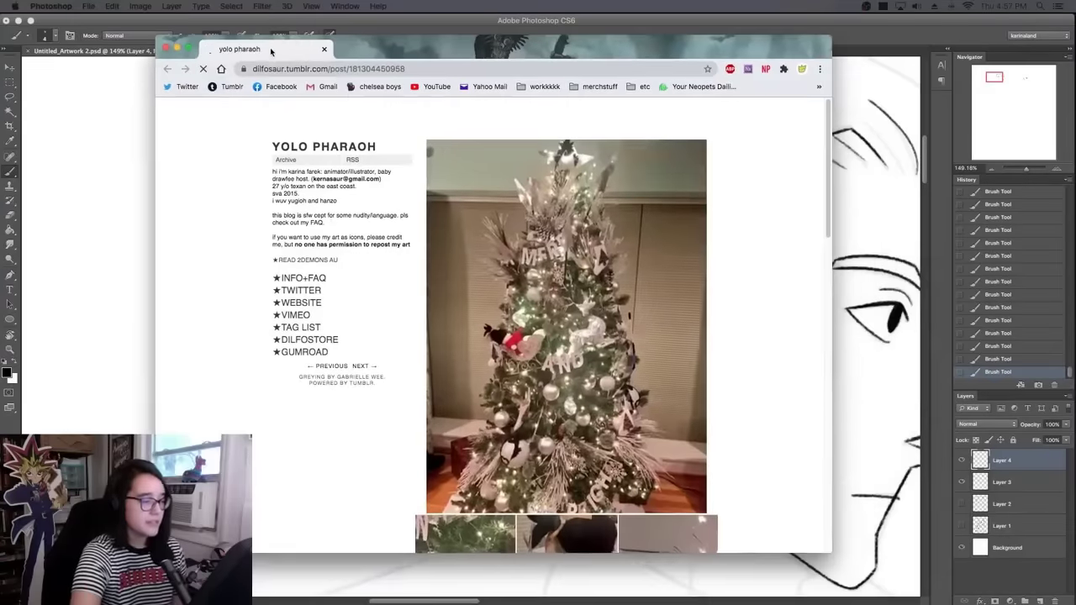
{"action": "scroll", "coordinate": [473, 360], "scroll_direction": "down", "scroll_amount": 4}
{"action": "scroll", "coordinate": [474, 360], "scroll_direction": "up", "scroll_amount": 4}
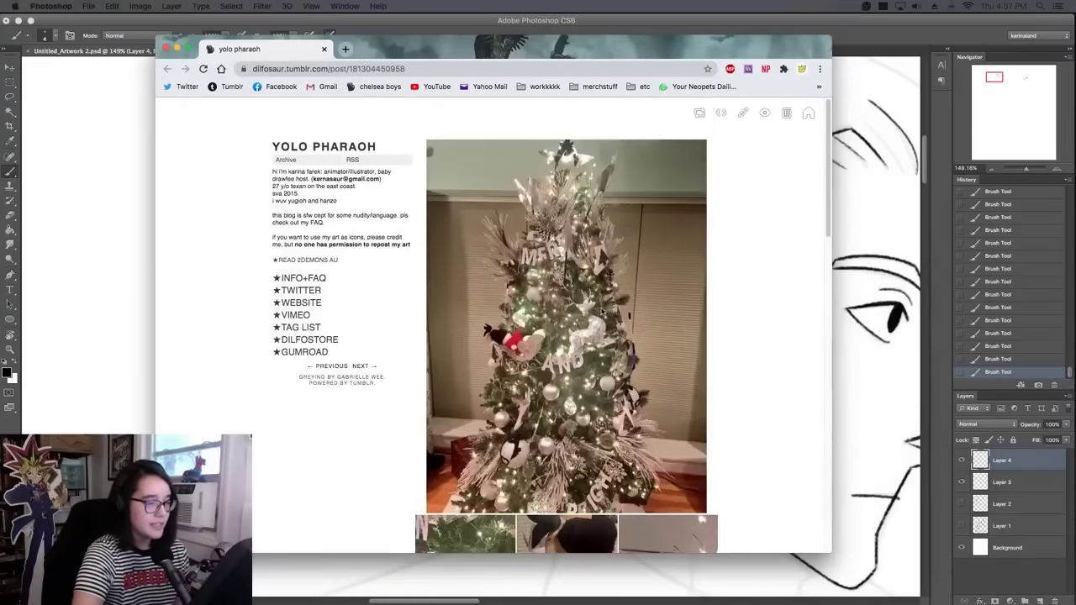
{"action": "scroll", "coordinate": [570, 332], "scroll_direction": "down", "scroll_amount": 5}
{"action": "scroll", "coordinate": [570, 332], "scroll_direction": "up", "scroll_amount": 5}
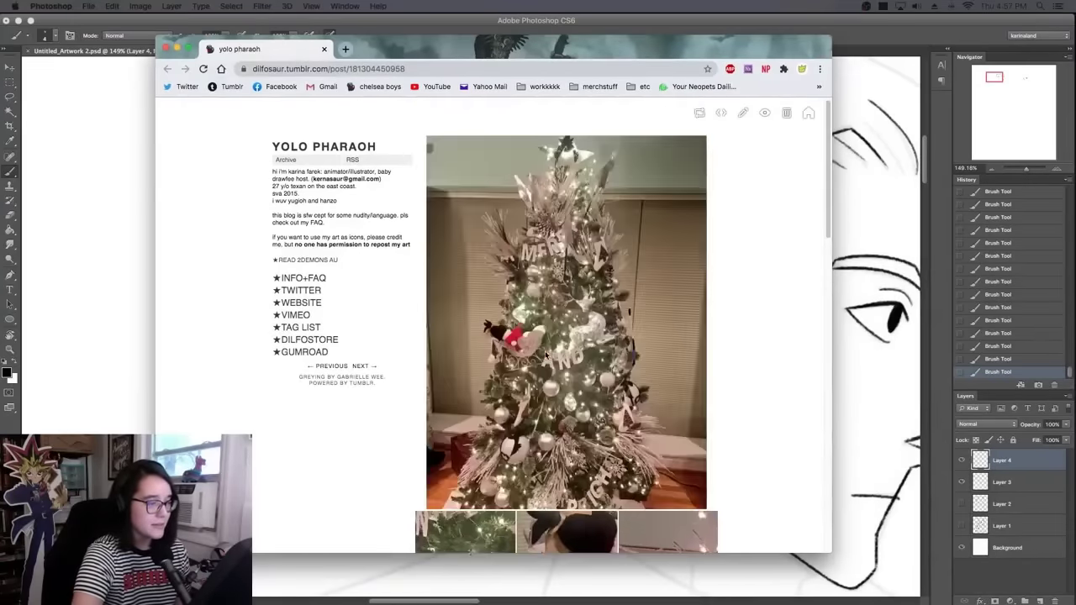
{"action": "left_click", "coordinate": [479, 533]}
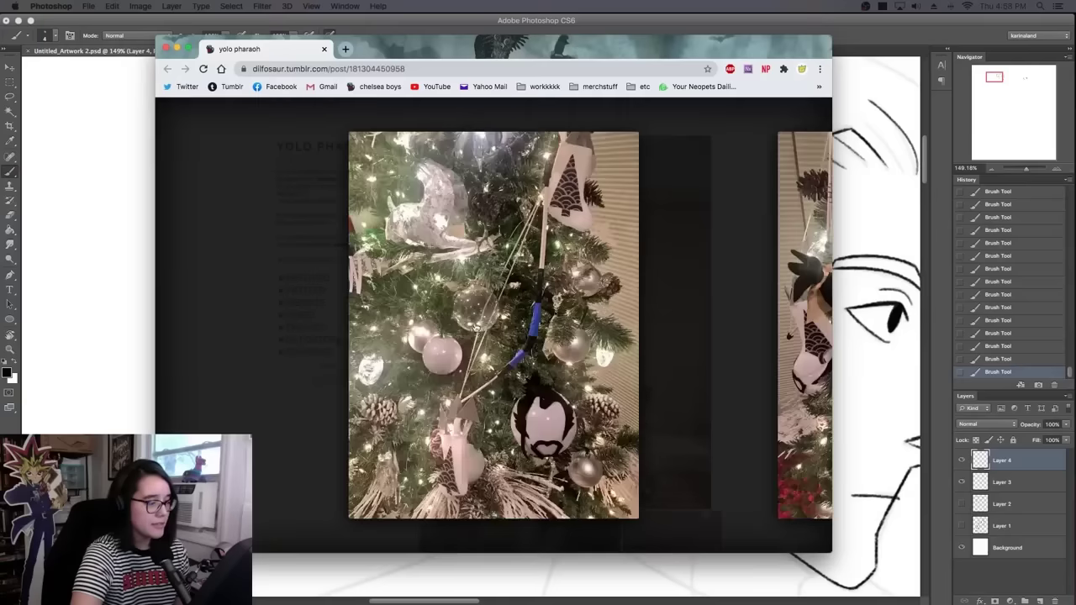
{"action": "left_click", "coordinate": [496, 332]}
{"action": "left_click", "coordinate": [521, 331]}
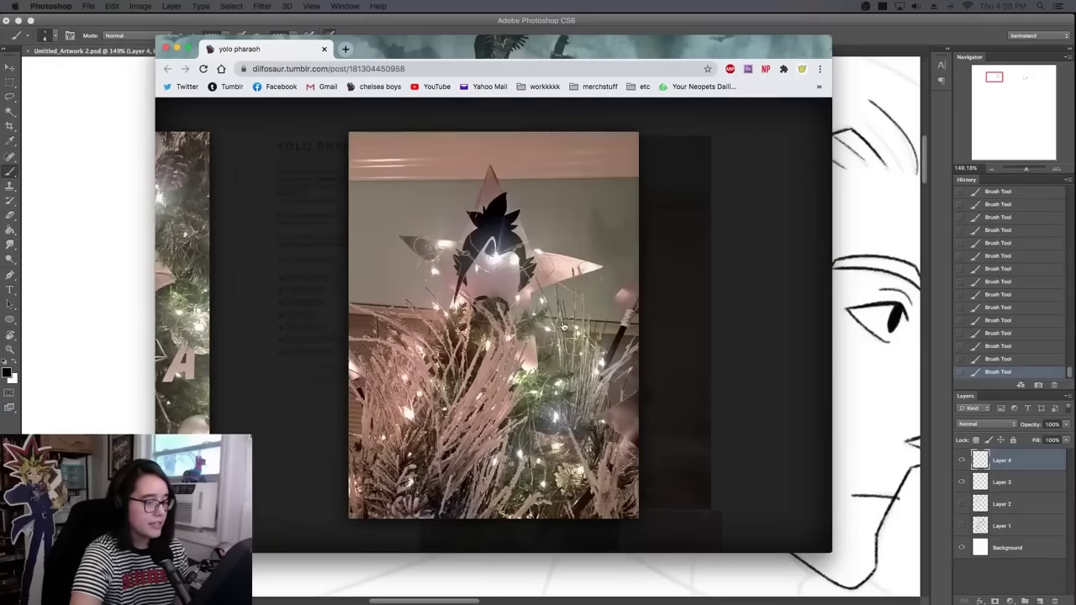
{"action": "left_click", "coordinate": [711, 367]}
{"action": "scroll", "coordinate": [546, 412], "scroll_direction": "down", "scroll_amount": 1}
{"action": "left_click", "coordinate": [471, 401]}
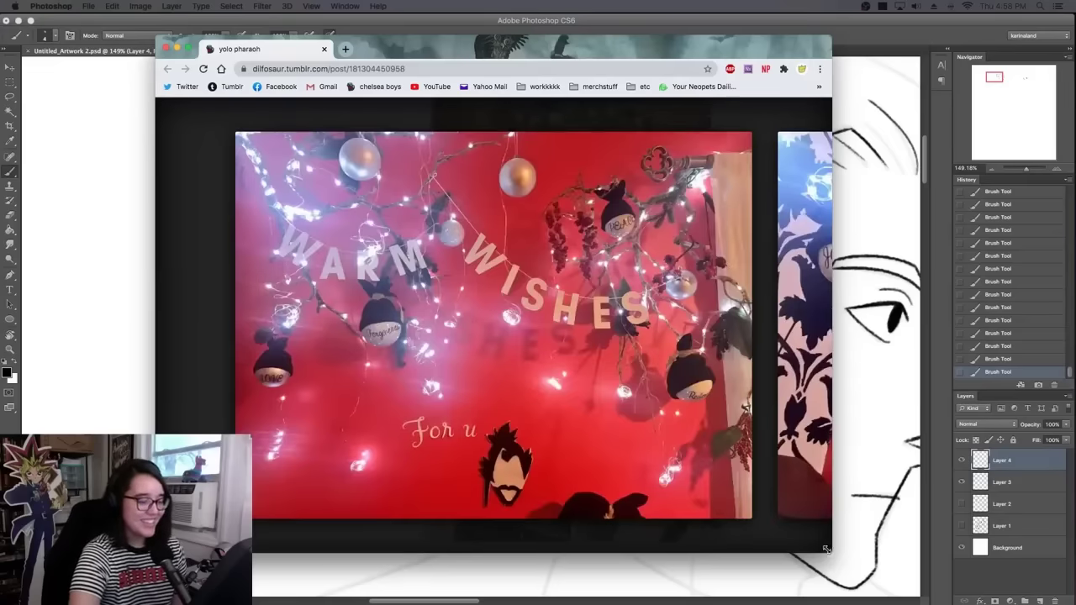
- Enlarge the browser window, view the remaining ornament photos against the red wall, and close the photo viewer
{"action": "left_click_drag", "start_coordinate": [831, 550], "coordinate": [996, 574]}
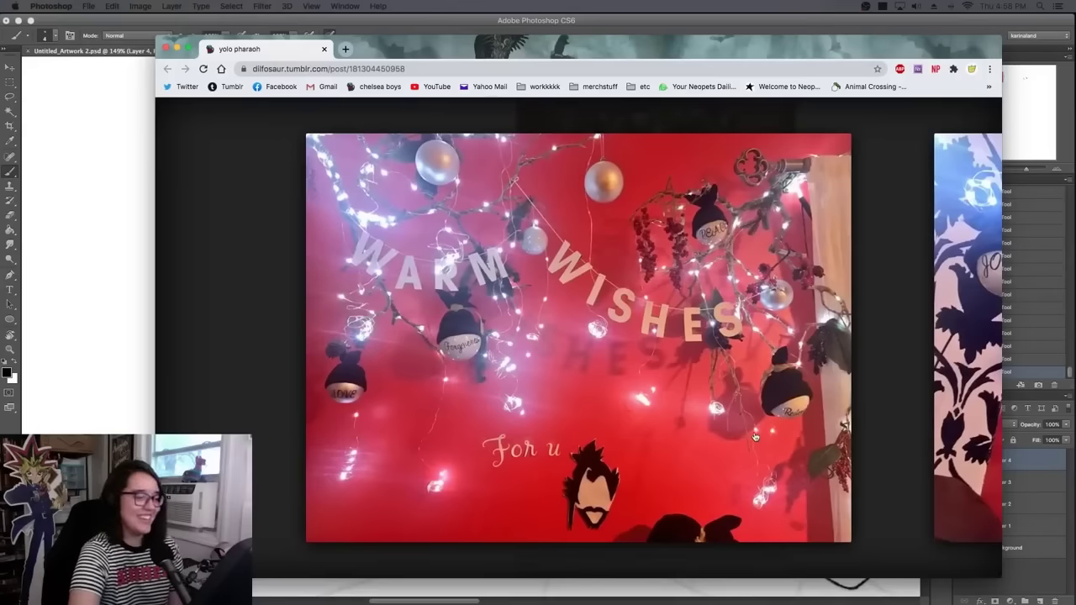
{"action": "left_click", "coordinate": [704, 468]}
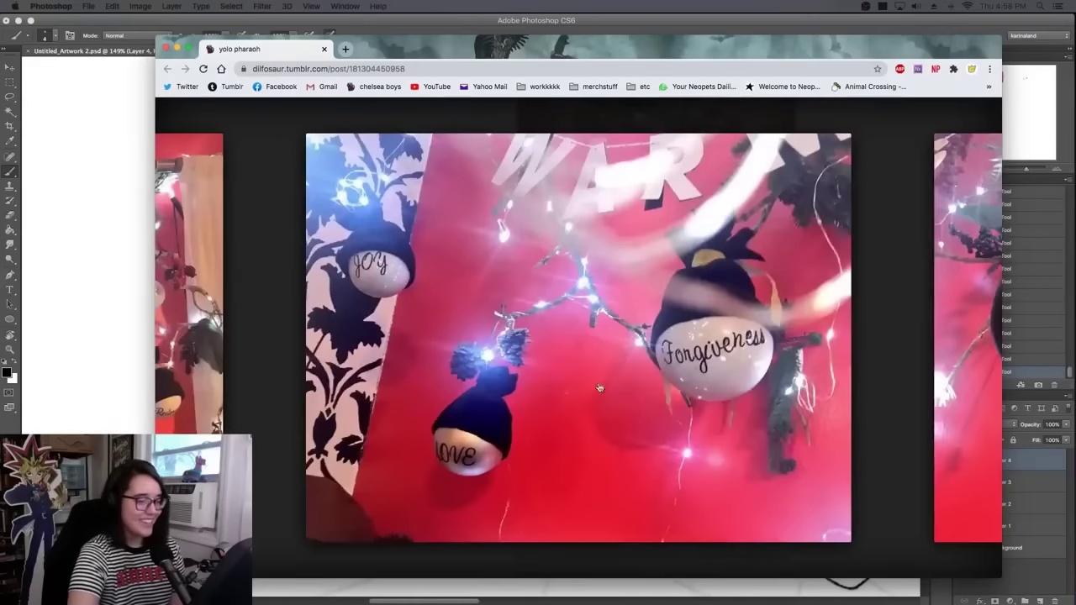
{"action": "left_click", "coordinate": [747, 379]}
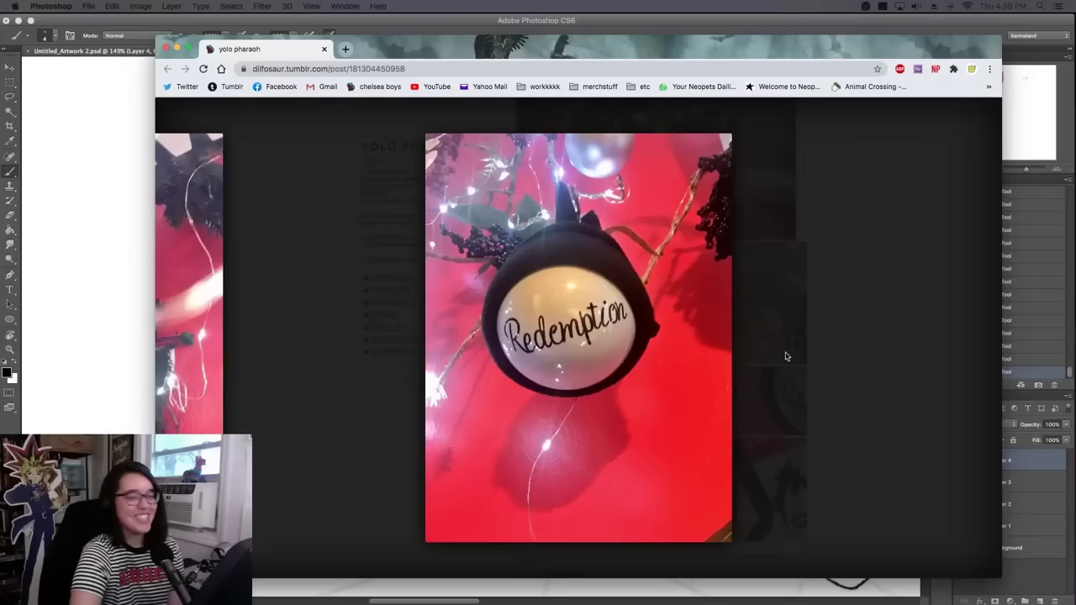
{"action": "left_click", "coordinate": [868, 346]}
- View the main Christmas tree photo in its own tab, close that tab, and move the browser out of view
{"action": "right_click", "coordinate": [652, 333]}
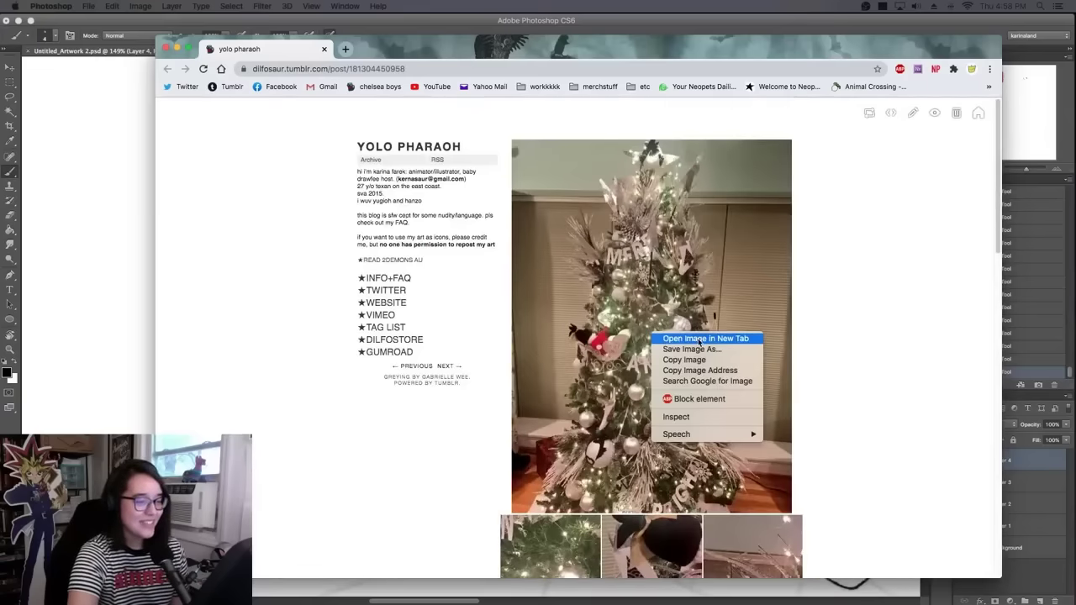
{"action": "left_click", "coordinate": [699, 339]}
{"action": "left_click", "coordinate": [400, 48]}
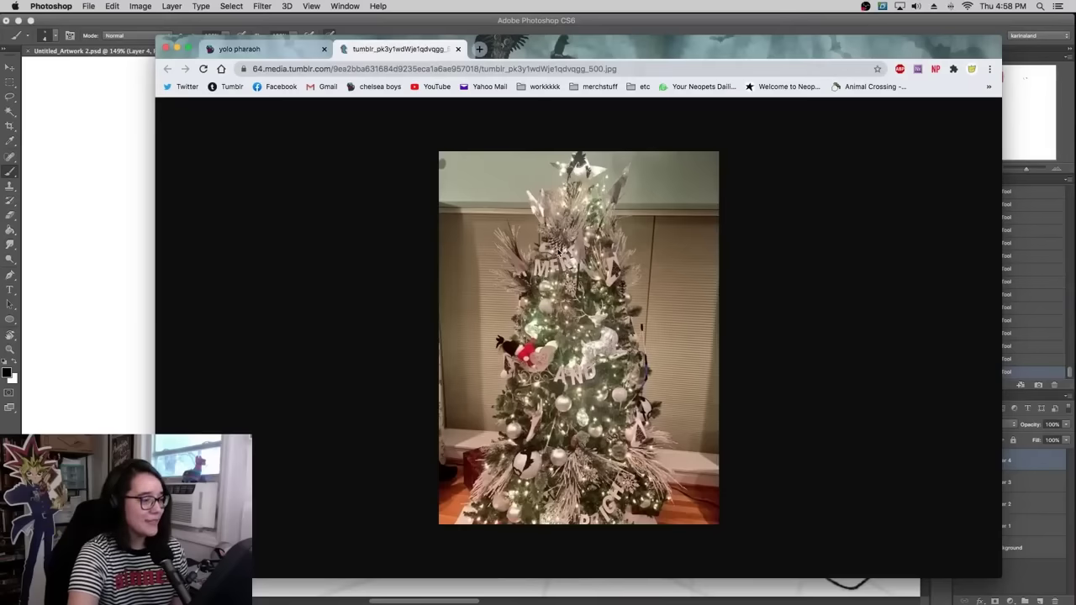
{"action": "right_click", "coordinate": [636, 390]}
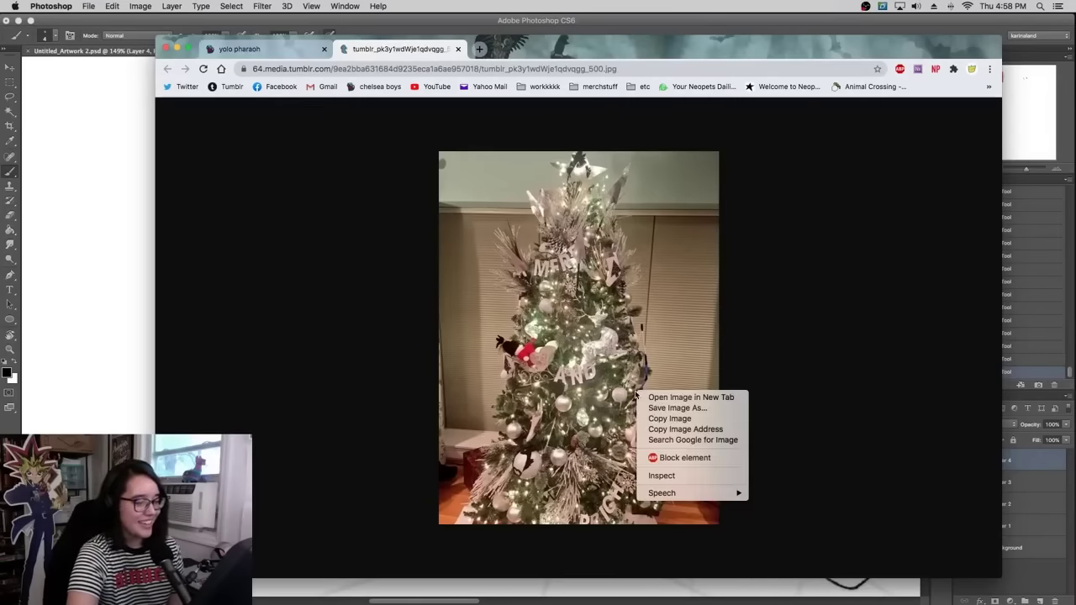
{"action": "left_click", "coordinate": [747, 369]}
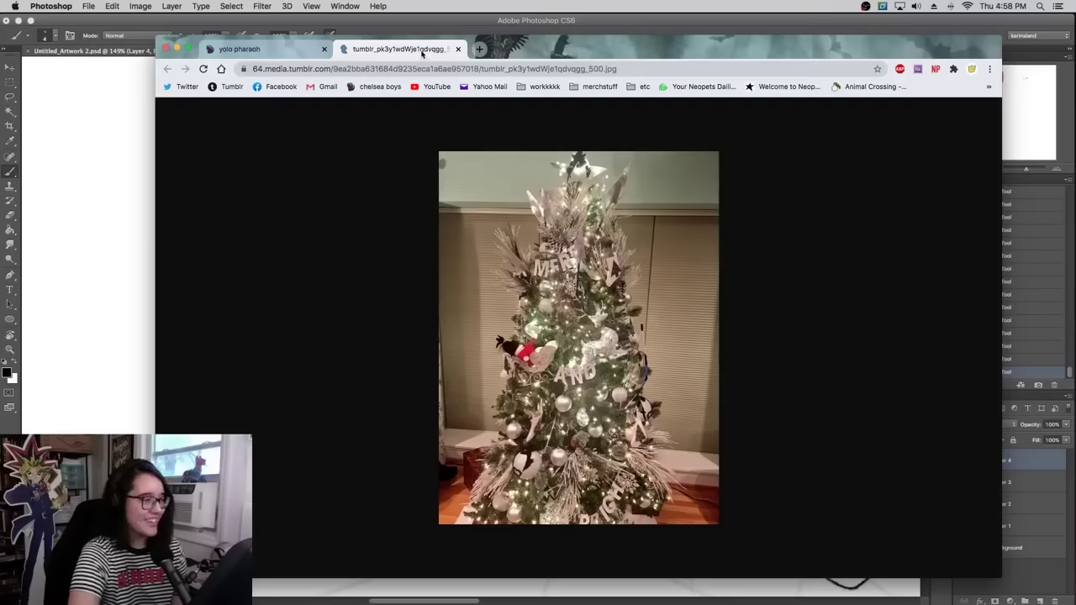
{"action": "left_click", "coordinate": [458, 49]}
{"action": "left_click_drag", "start_coordinate": [451, 47], "coordinate": [1075, 38]}
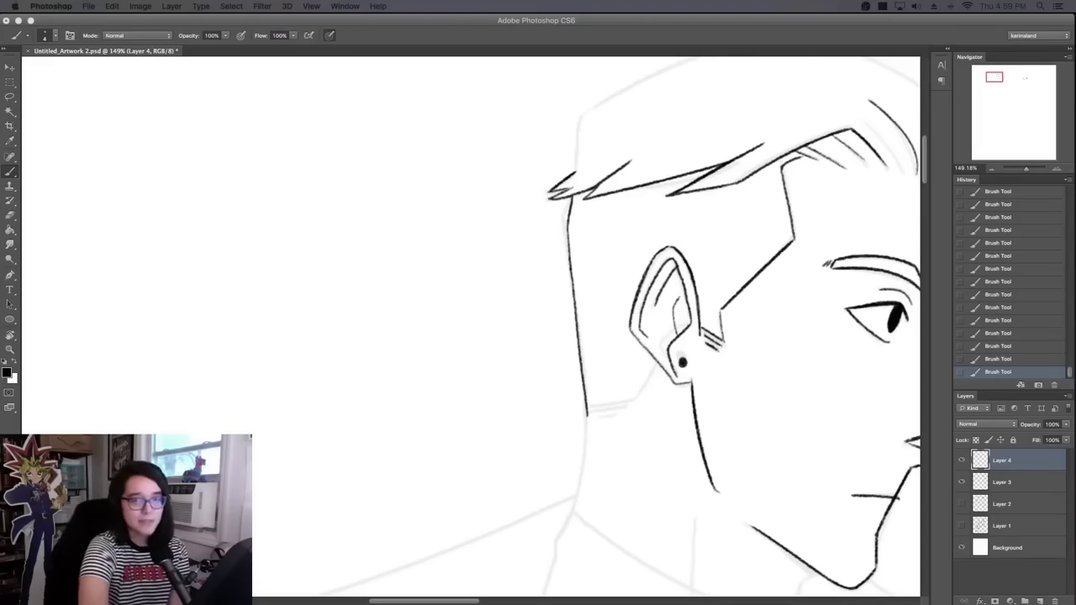
- Bring the Tumblr post in Chrome into view, open its Christmas tree photo at full size, and look over the whole photo
{"action": "left_click_drag", "start_coordinate": [739, 192], "coordinate": [278, 84]}
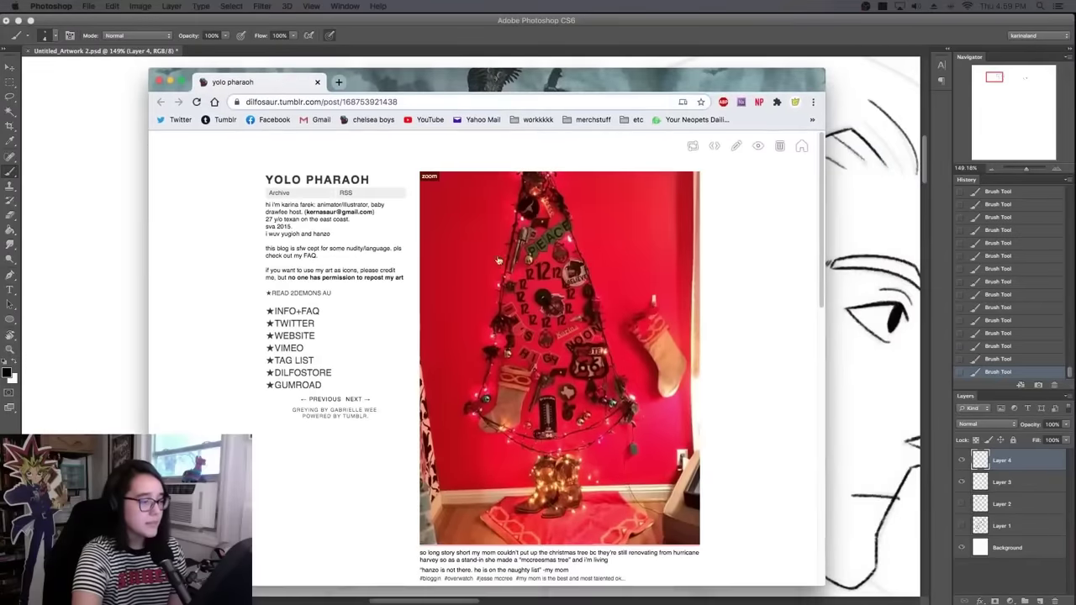
{"action": "left_click", "coordinate": [527, 317]}
{"action": "left_click", "coordinate": [527, 318]}
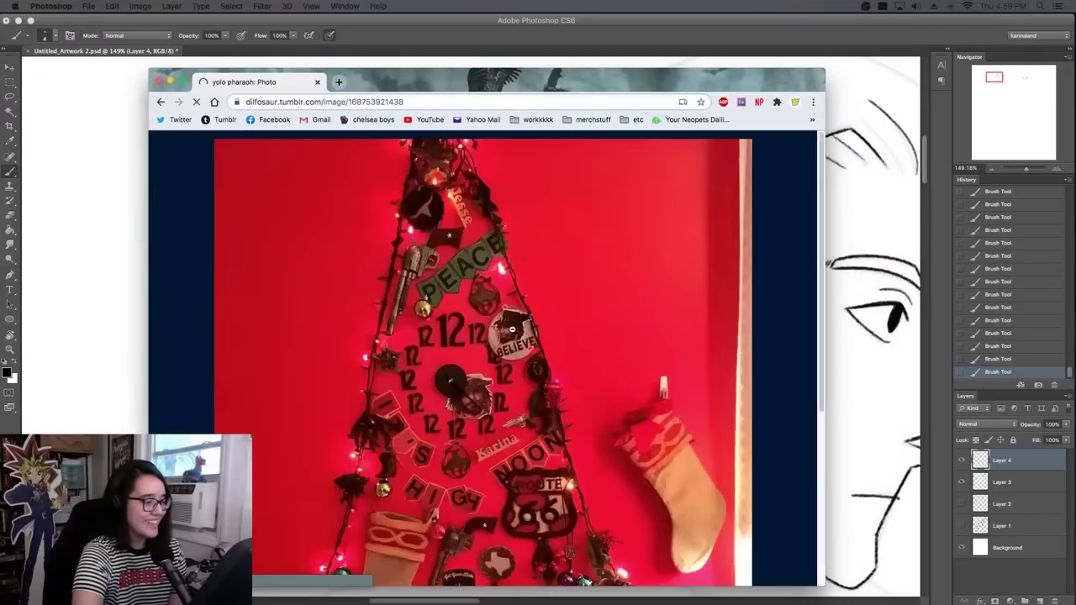
{"action": "scroll", "coordinate": [661, 411], "scroll_direction": "down", "scroll_amount": 5}
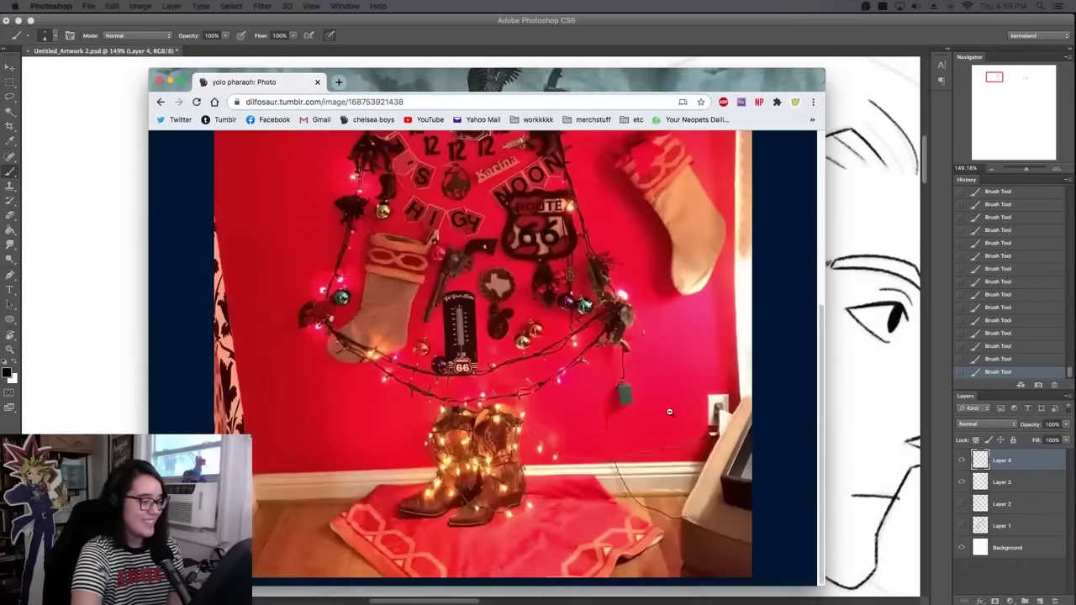
{"action": "scroll", "coordinate": [670, 411], "scroll_direction": "up", "scroll_amount": 2}
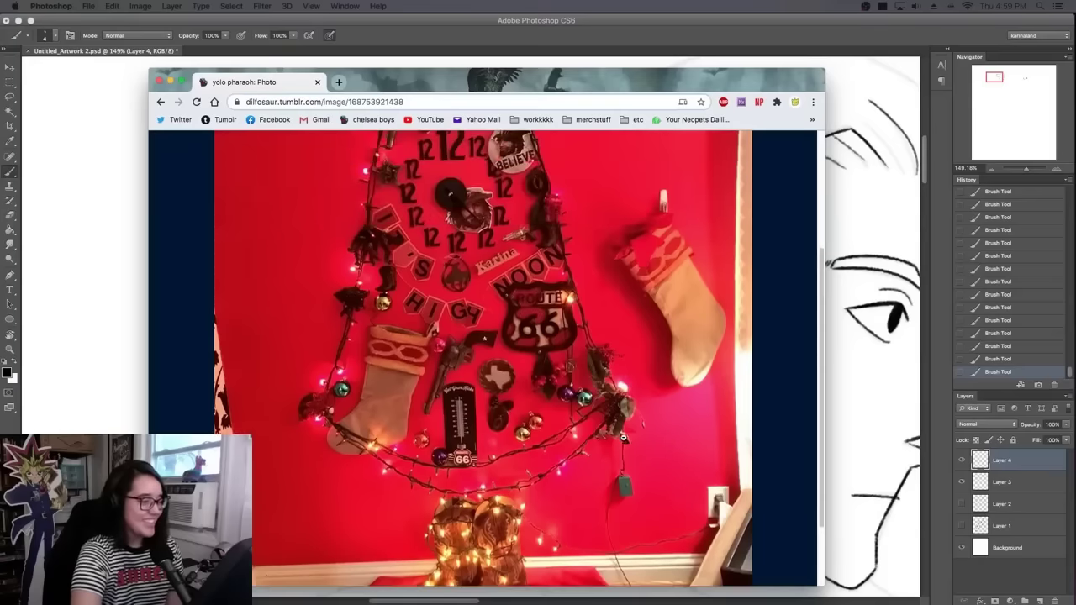
{"action": "scroll", "coordinate": [624, 437], "scroll_direction": "up", "scroll_amount": 2}
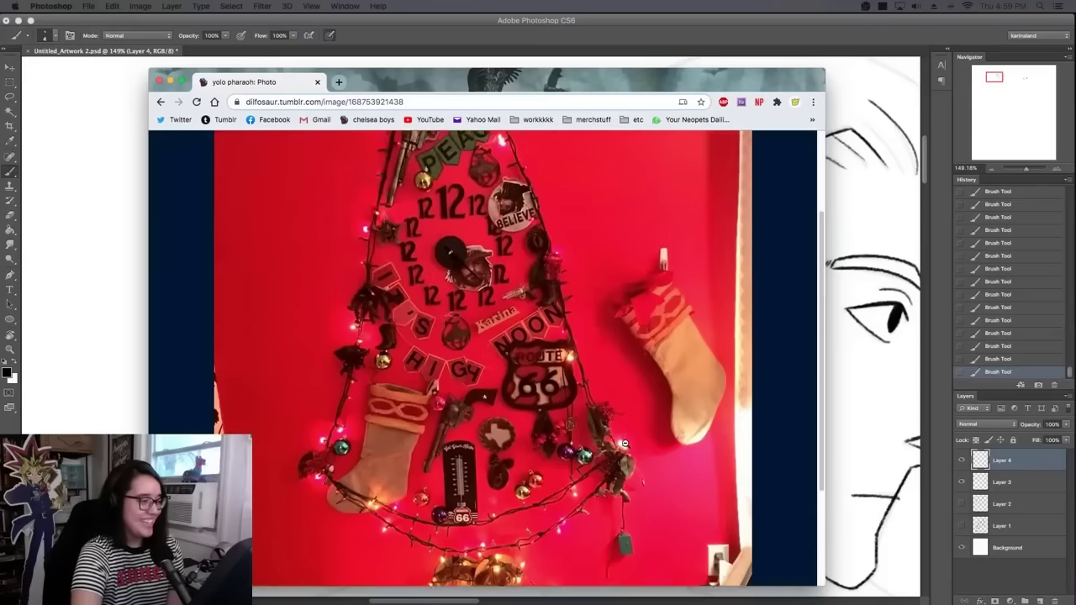
{"action": "scroll", "coordinate": [625, 442], "scroll_direction": "up", "scroll_amount": 2}
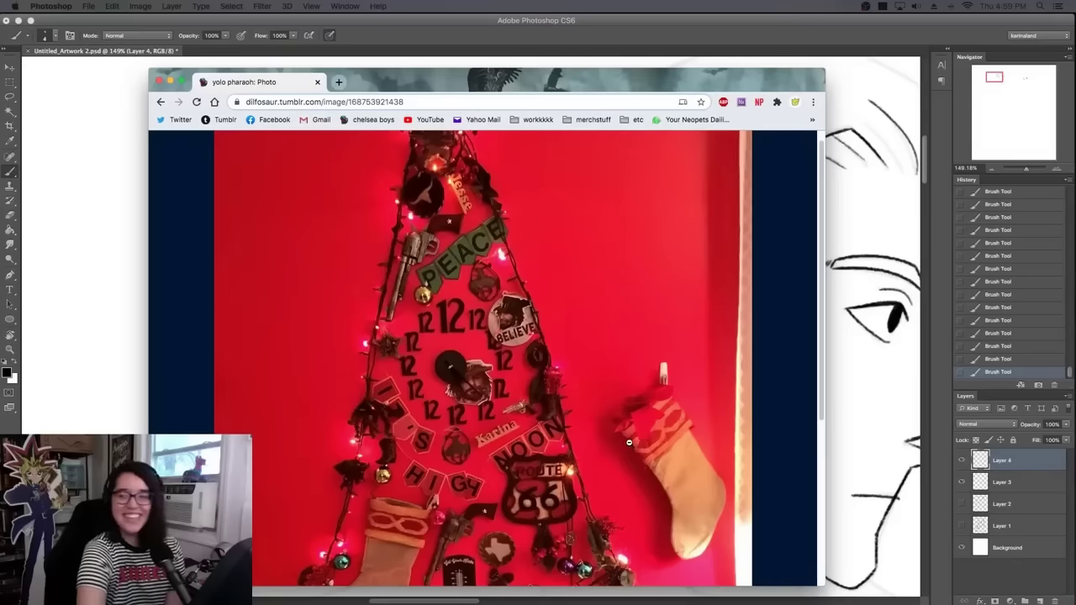
- Raise the browser window and look through the full-size tree photo again, from the boots at the base to the top
{"action": "left_click_drag", "start_coordinate": [659, 73], "coordinate": [659, 17]}
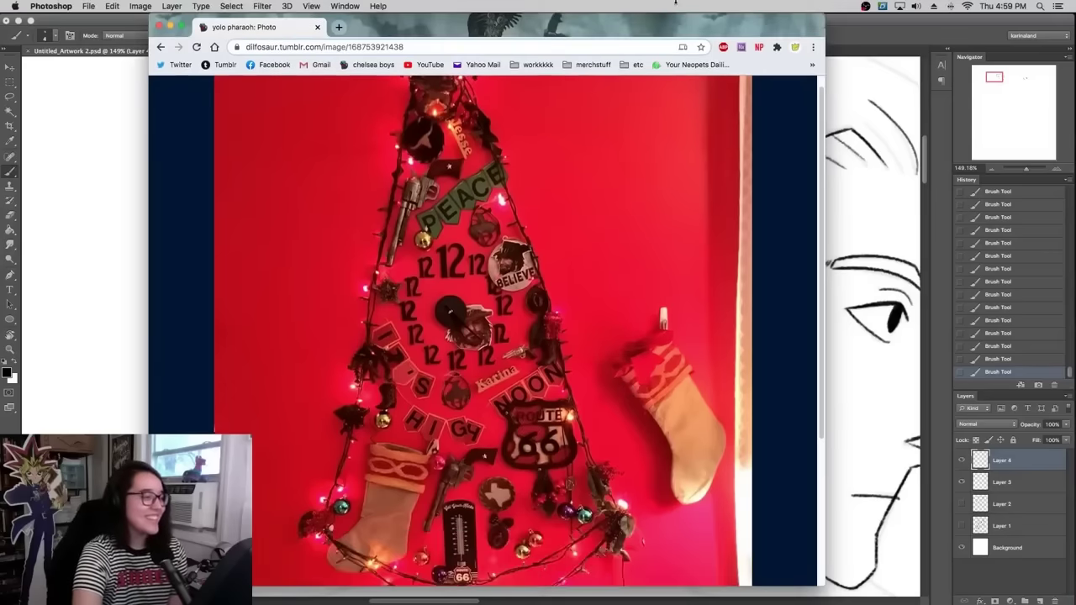
{"action": "scroll", "coordinate": [651, 349], "scroll_direction": "up", "scroll_amount": 1}
{"action": "scroll", "coordinate": [651, 349], "scroll_direction": "down", "scroll_amount": 1}
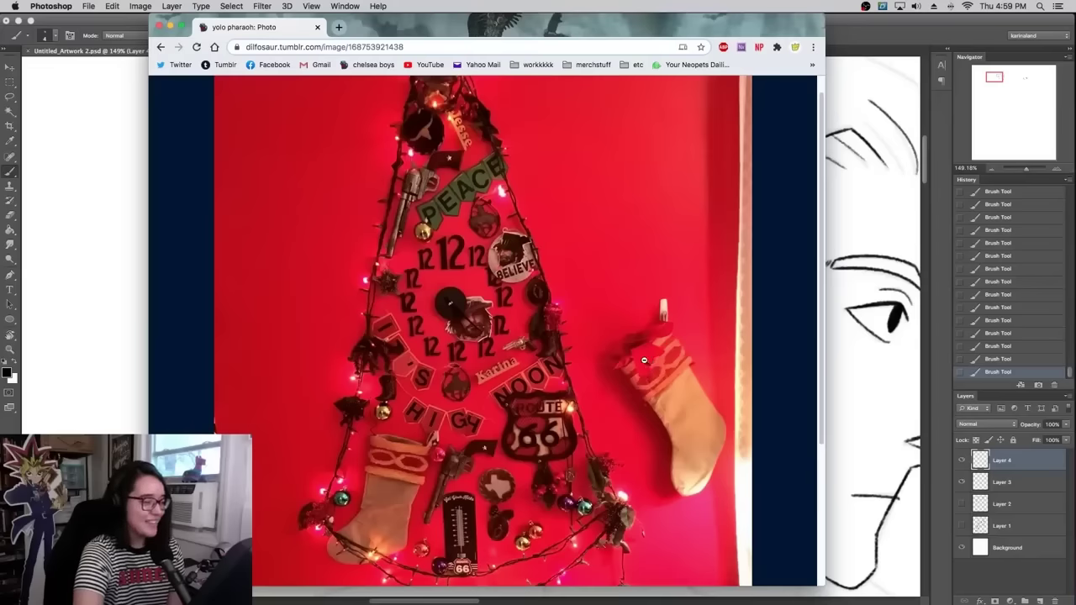
{"action": "scroll", "coordinate": [592, 416], "scroll_direction": "down", "scroll_amount": 3}
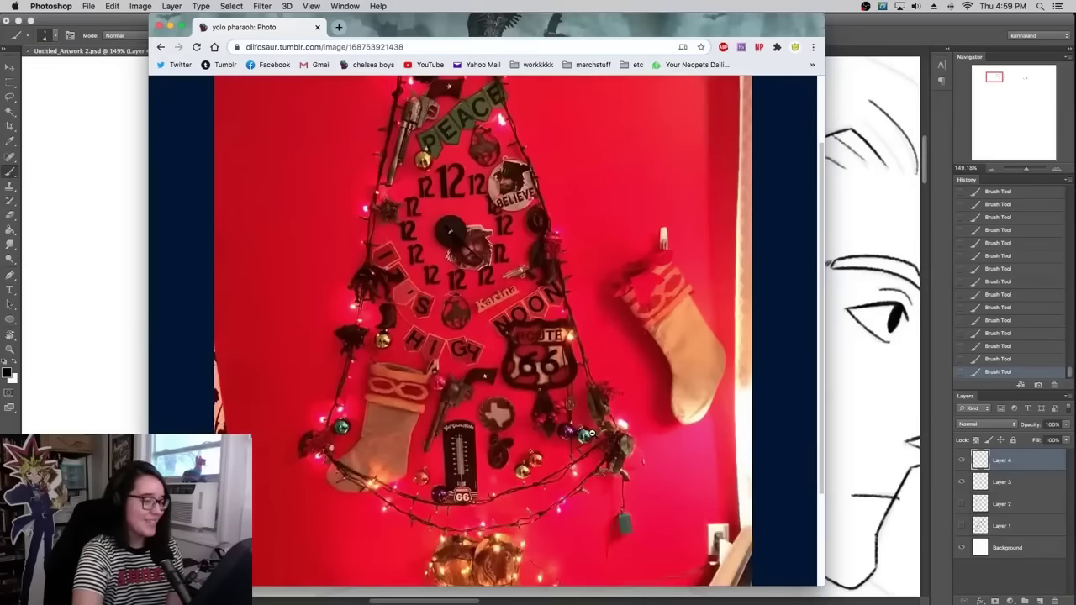
{"action": "scroll", "coordinate": [593, 434], "scroll_direction": "down", "scroll_amount": 5}
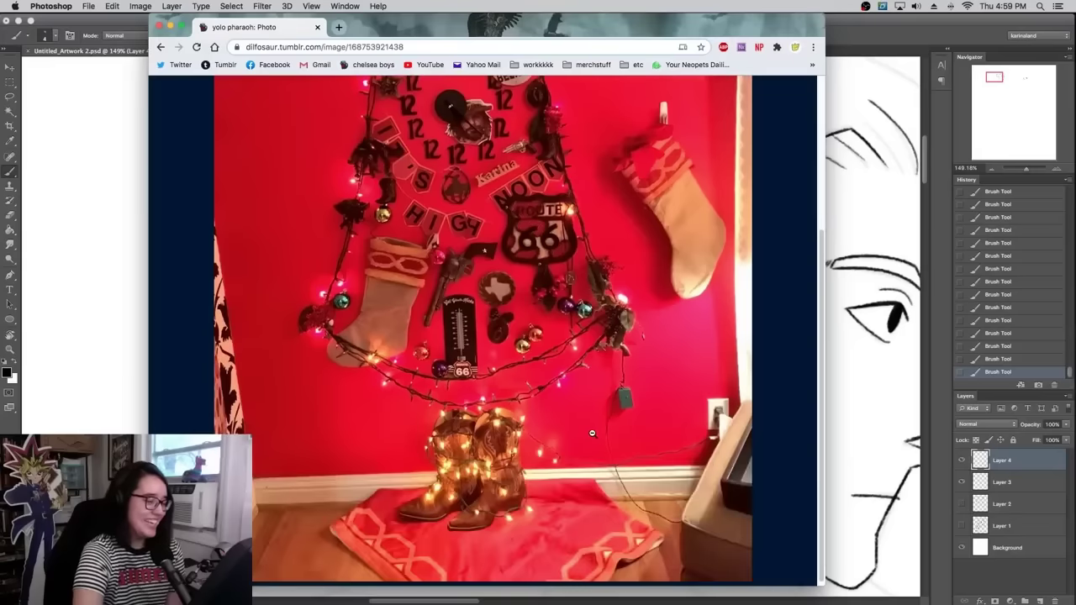
{"action": "scroll", "coordinate": [592, 433], "scroll_direction": "up", "scroll_amount": 5}
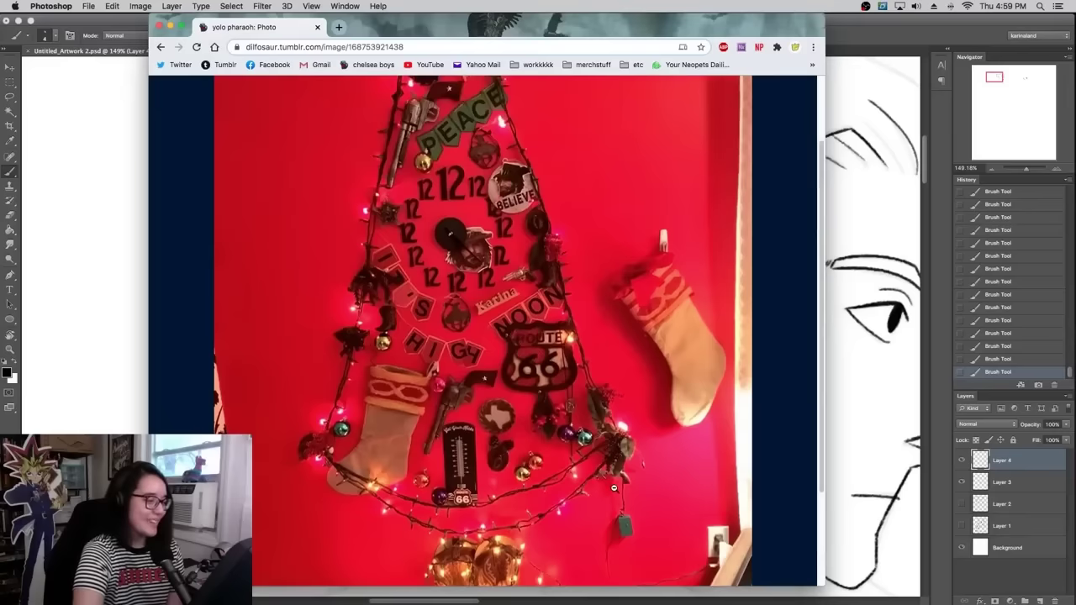
{"action": "scroll", "coordinate": [614, 488], "scroll_direction": "up", "scroll_amount": 4}
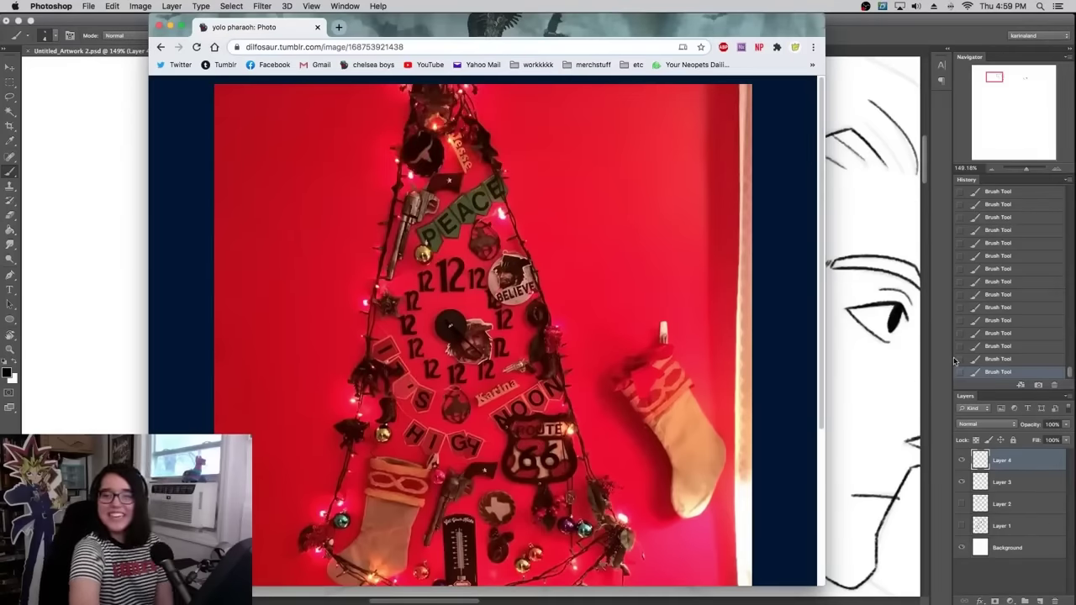
- Magnify the photo page to 250% and examine the ornaments around the PEACE banner and the BELIEVE badge
{"action": "key", "text": "super+plus"}
{"action": "key", "text": "super+plus"}
{"action": "key", "text": "super+plus"}
{"action": "key", "text": "super+plus"}
{"action": "key", "text": "super+plus"}
{"action": "key", "text": "super+plus"}
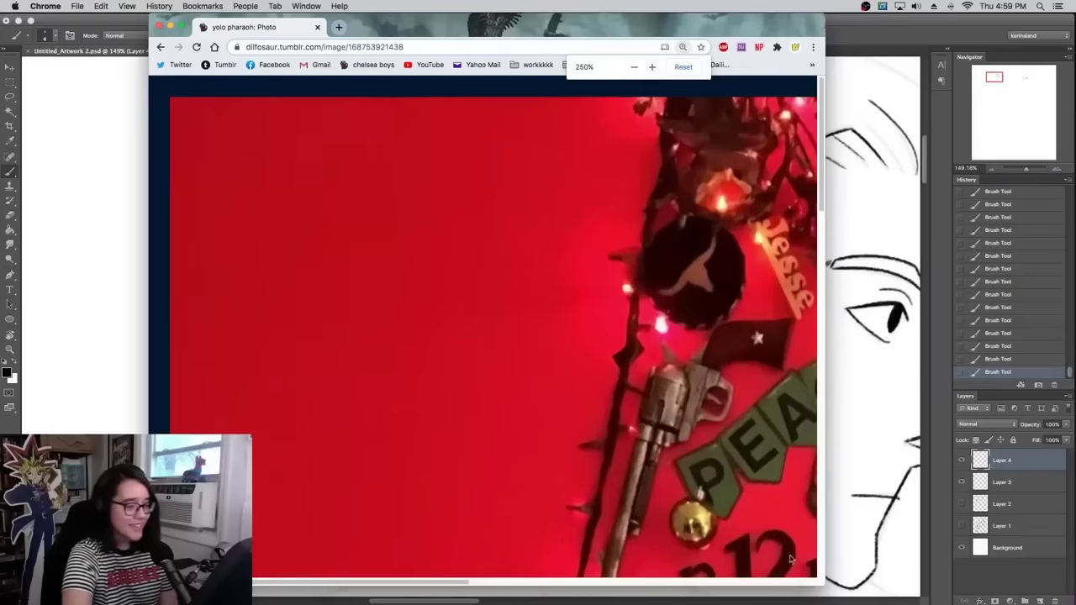
{"action": "scroll", "coordinate": [458, 584], "scroll_direction": "right", "scroll_amount": 8}
{"action": "scroll", "coordinate": [599, 500], "scroll_direction": "down", "scroll_amount": 5}
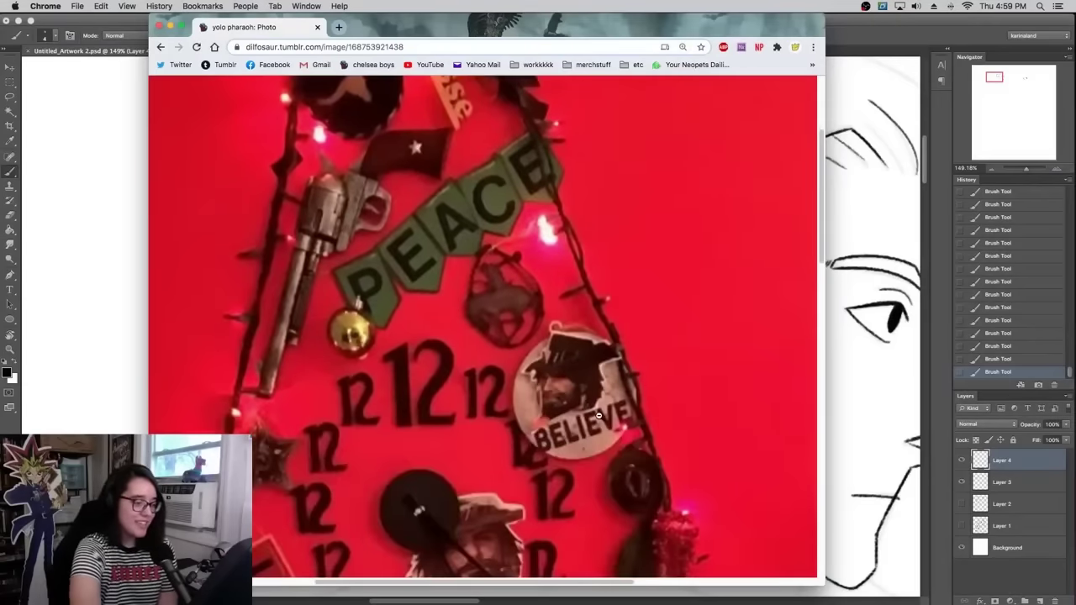
{"action": "scroll", "coordinate": [589, 388], "scroll_direction": "up", "scroll_amount": 3}
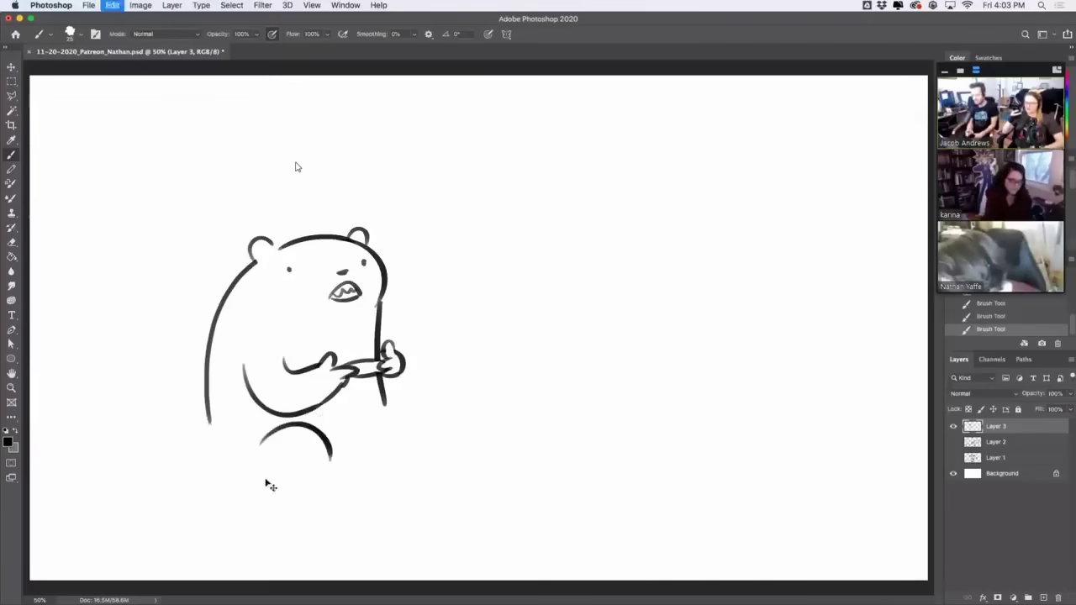
- In Photoshop, draw the sitting bear's lower back, base, legs and both feet on Layer 3
{"action": "left_click_drag", "start_coordinate": [209, 425], "coordinate": [240, 486]}
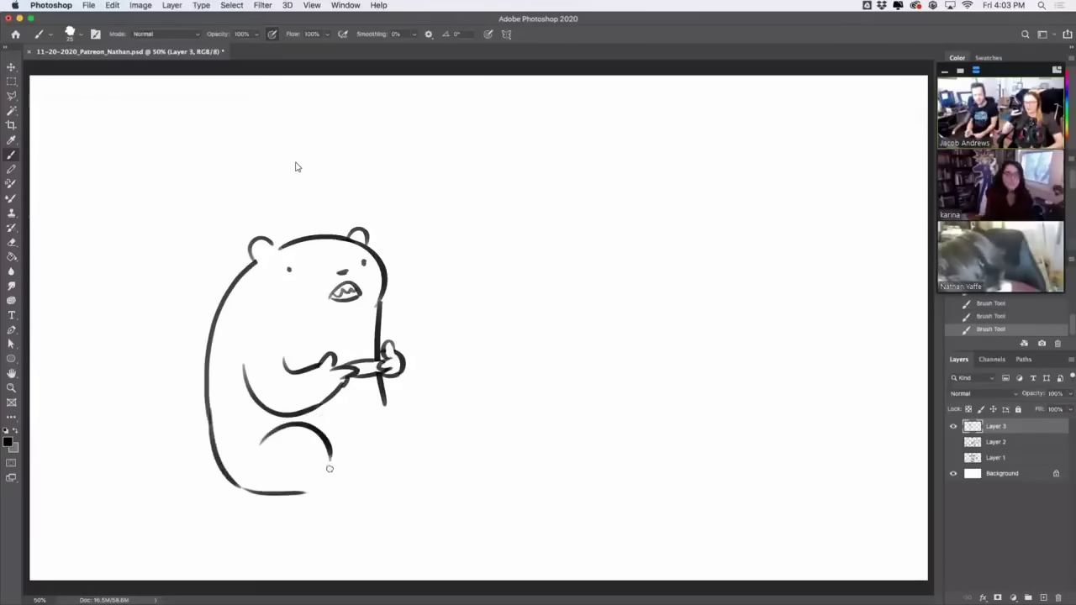
{"action": "mouse_move", "coordinate": [329, 460]}
{"action": "left_mouse_down"}
{"action": "mouse_move", "coordinate": [334, 492]}
{"action": "mouse_move", "coordinate": [351, 453]}
{"action": "mouse_move", "coordinate": [355, 477]}
{"action": "left_mouse_up"}
{"action": "key", "text": "super+z"}
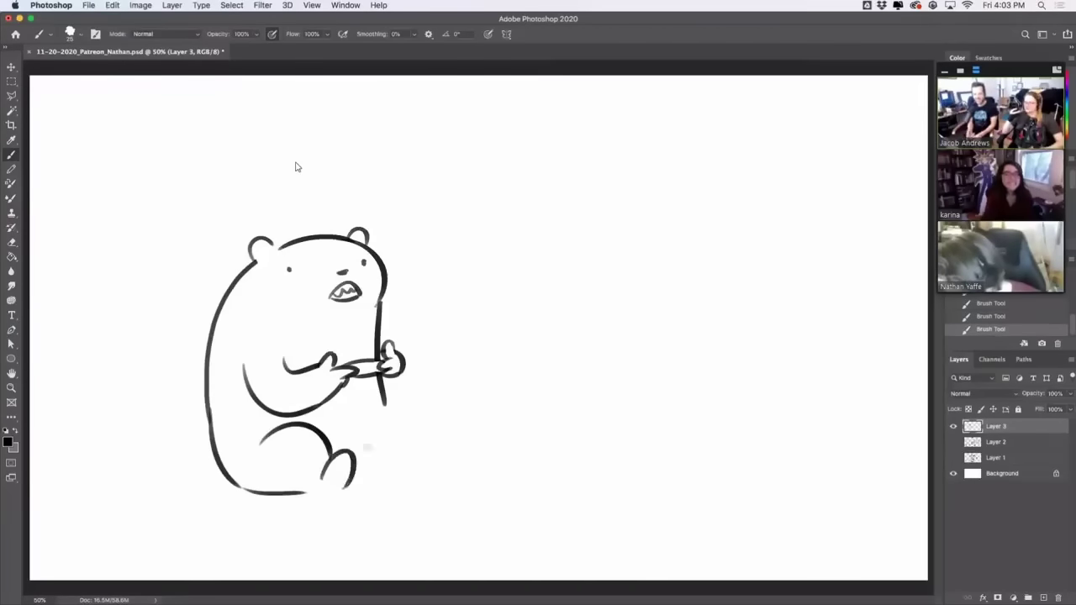
{"action": "mouse_move", "coordinate": [380, 393]}
{"action": "left_mouse_down"}
{"action": "mouse_move", "coordinate": [401, 398]}
{"action": "mouse_move", "coordinate": [423, 430]}
{"action": "left_mouse_up"}
{"action": "key", "text": "super+z"}
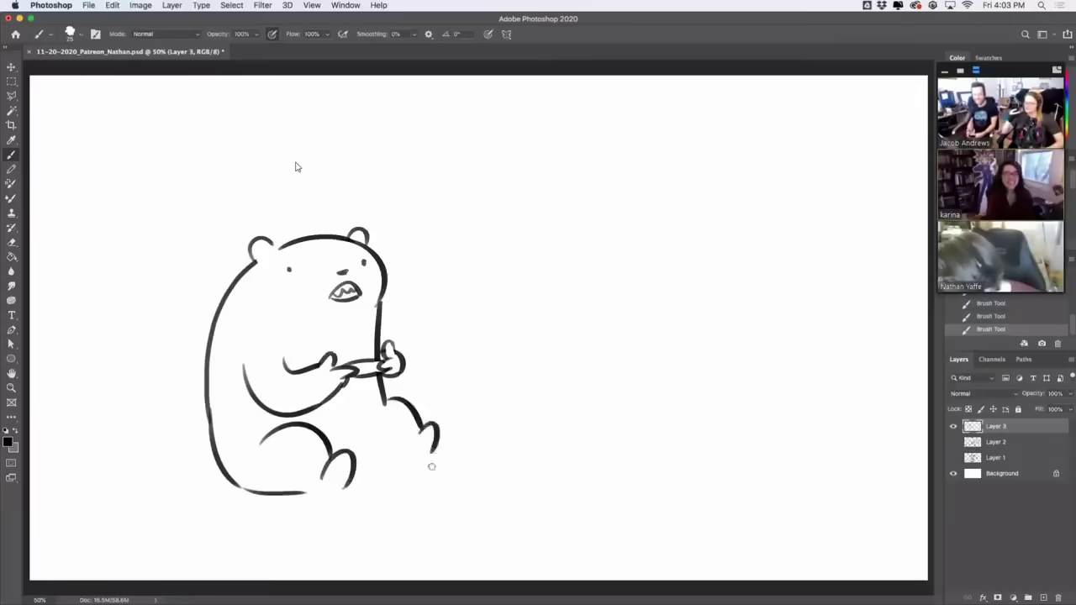
{"action": "key", "text": "super+z"}
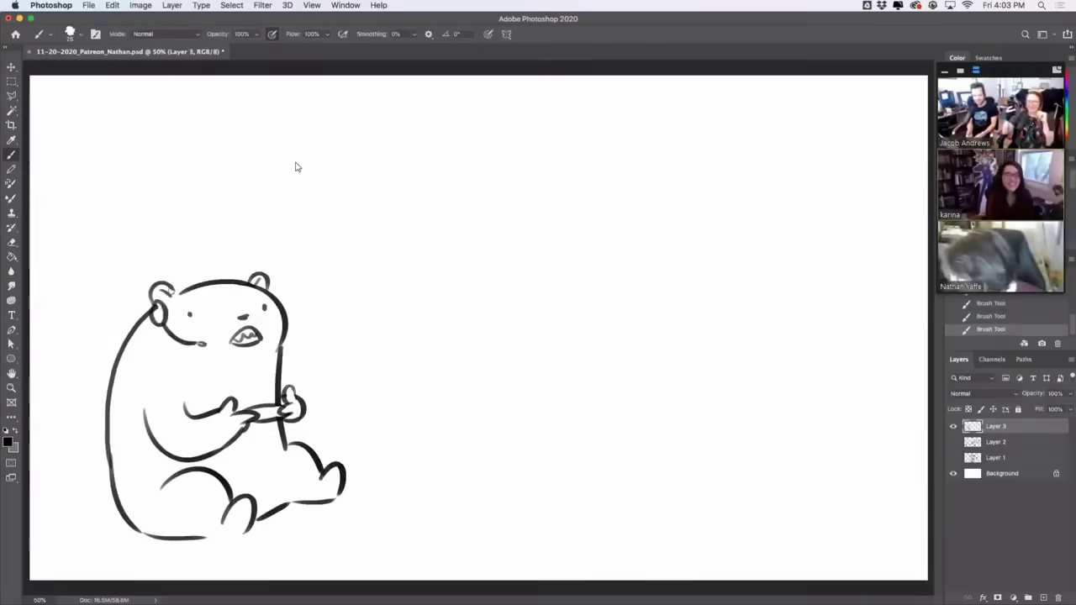
- Draw a double-lined headset band arching over the bear's head between its ears, redoing unsatisfactory strokes
{"action": "left_click_drag", "start_coordinate": [173, 286], "coordinate": [244, 282]}
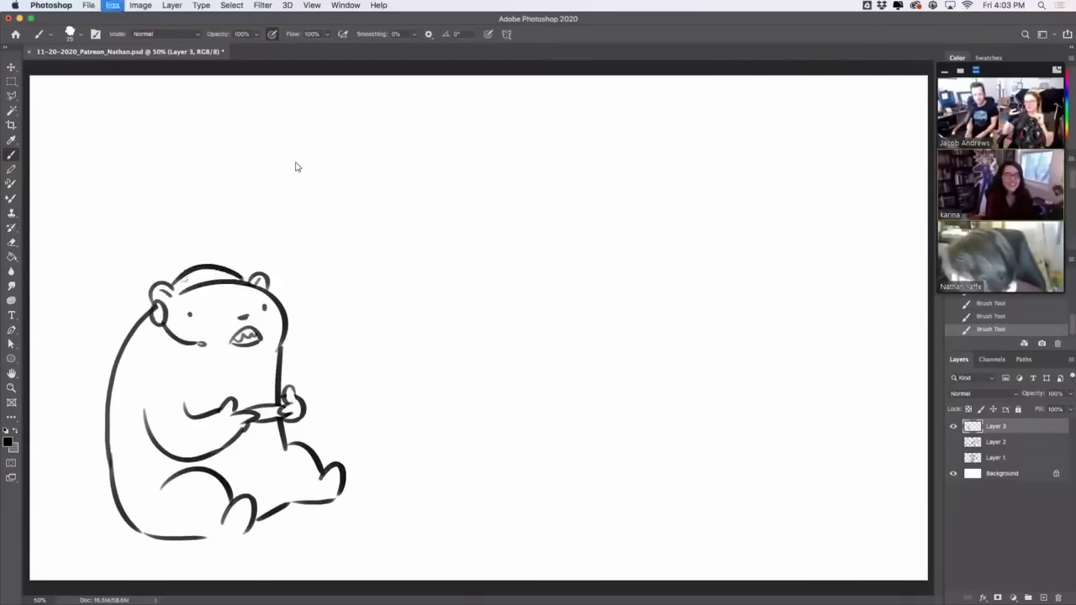
{"action": "key", "text": "super+z"}
{"action": "left_click_drag", "start_coordinate": [173, 284], "coordinate": [242, 278]}
{"action": "key", "text": "super+z"}
{"action": "left_click_drag", "start_coordinate": [173, 282], "coordinate": [239, 279]}
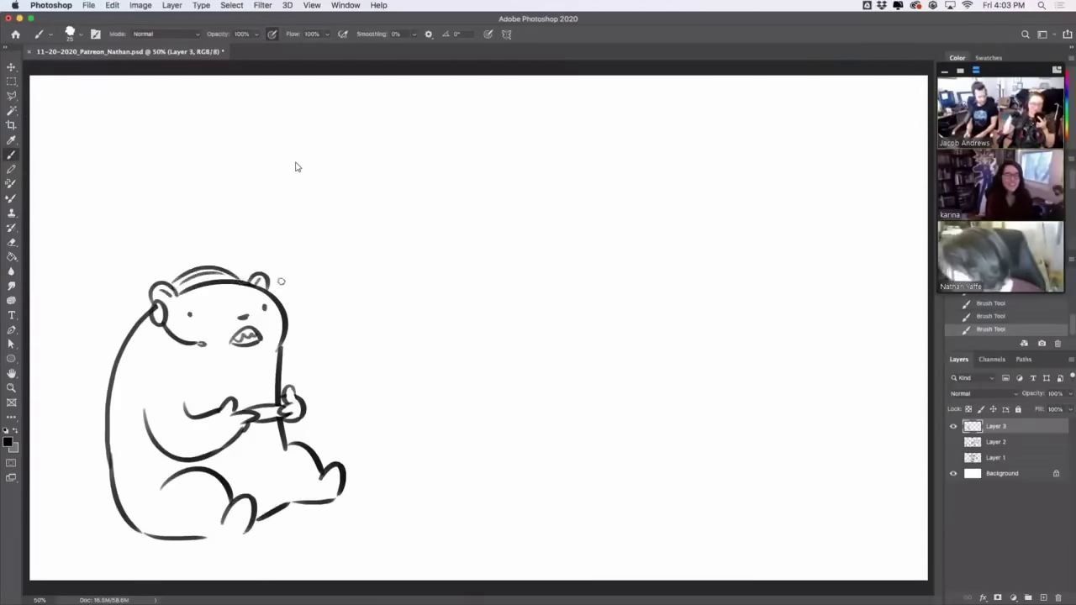
- Draw a speech bubble above the bear's head with the hand-lettered words "Get rekt"
{"action": "mouse_move", "coordinate": [284, 262]}
{"action": "left_mouse_down"}
{"action": "mouse_move", "coordinate": [270, 202]}
{"action": "mouse_move", "coordinate": [282, 229]}
{"action": "left_mouse_up"}
{"action": "mouse_move", "coordinate": [287, 228]}
{"action": "left_mouse_down"}
{"action": "mouse_move", "coordinate": [303, 218]}
{"action": "mouse_move", "coordinate": [293, 254]}
{"action": "mouse_move", "coordinate": [295, 242]}
{"action": "mouse_move", "coordinate": [323, 244]}
{"action": "left_mouse_up"}
{"action": "key", "text": "super+z"}
{"action": "key", "text": "super+z"}
{"action": "left_click_drag", "start_coordinate": [330, 221], "coordinate": [336, 228]}
{"action": "mouse_move", "coordinate": [289, 202]}
{"action": "left_mouse_down"}
{"action": "mouse_move", "coordinate": [355, 240]}
{"action": "mouse_move", "coordinate": [320, 259]}
{"action": "mouse_move", "coordinate": [357, 227]}
{"action": "left_mouse_up"}
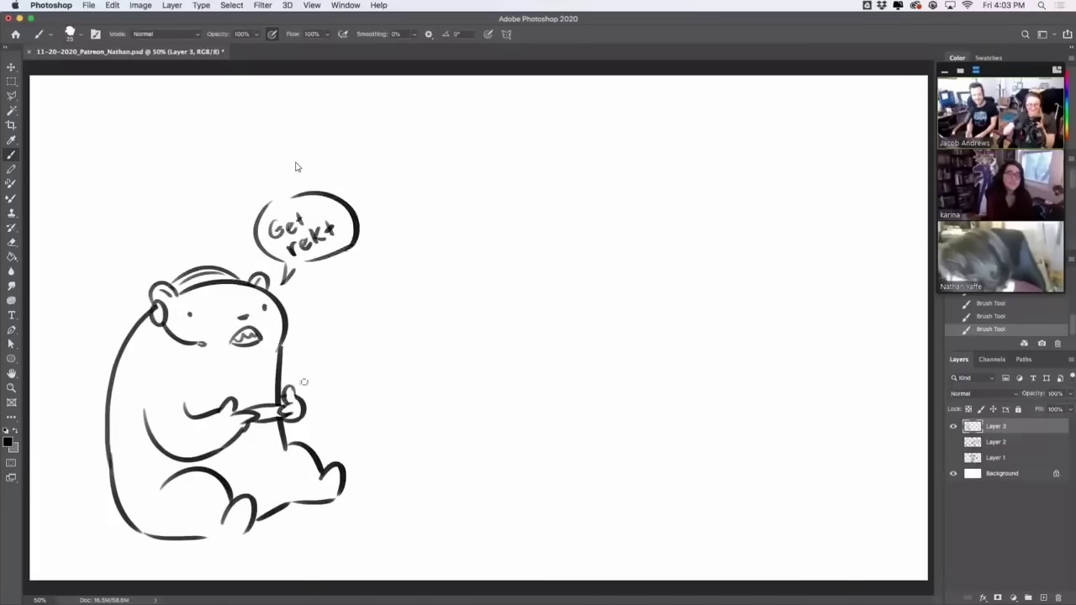
- Extend the bear's inner arm line up to the shoulder, close its base line at the foot, and add oval pads to both soles
{"action": "left_click_drag", "start_coordinate": [284, 372], "coordinate": [306, 399]}
{"action": "key", "text": "super+z"}
{"action": "key", "text": "super+z"}
{"action": "left_click_drag", "start_coordinate": [174, 377], "coordinate": [186, 410]}
{"action": "key", "text": "super+z"}
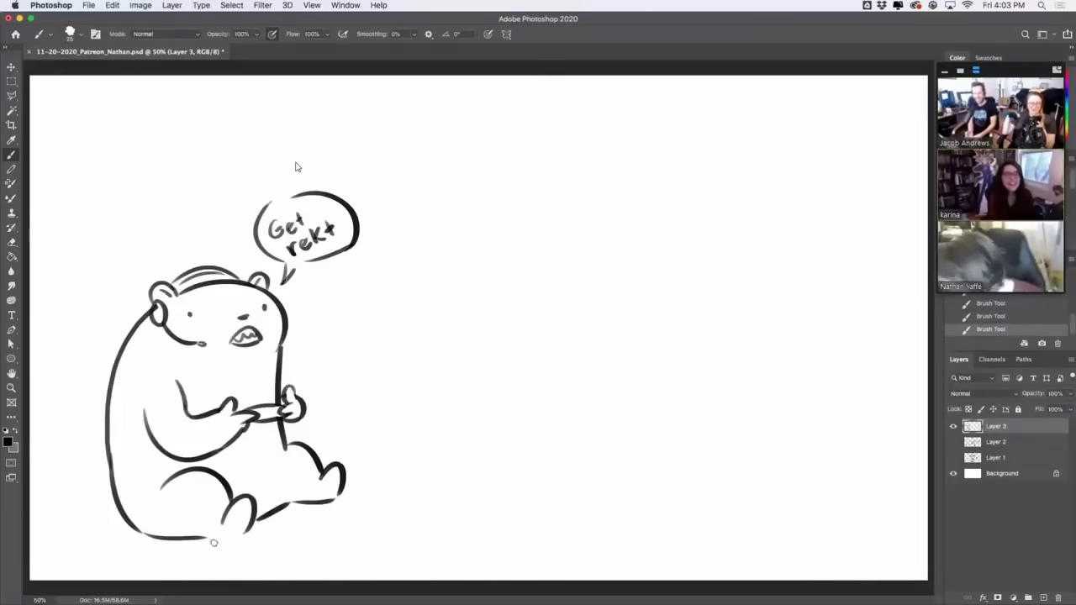
{"action": "mouse_move", "coordinate": [213, 540]}
{"action": "left_mouse_down"}
{"action": "mouse_move", "coordinate": [252, 528]}
{"action": "mouse_move", "coordinate": [240, 522]}
{"action": "left_mouse_up"}
{"action": "key", "text": "super+z"}
{"action": "key", "text": "super+z"}
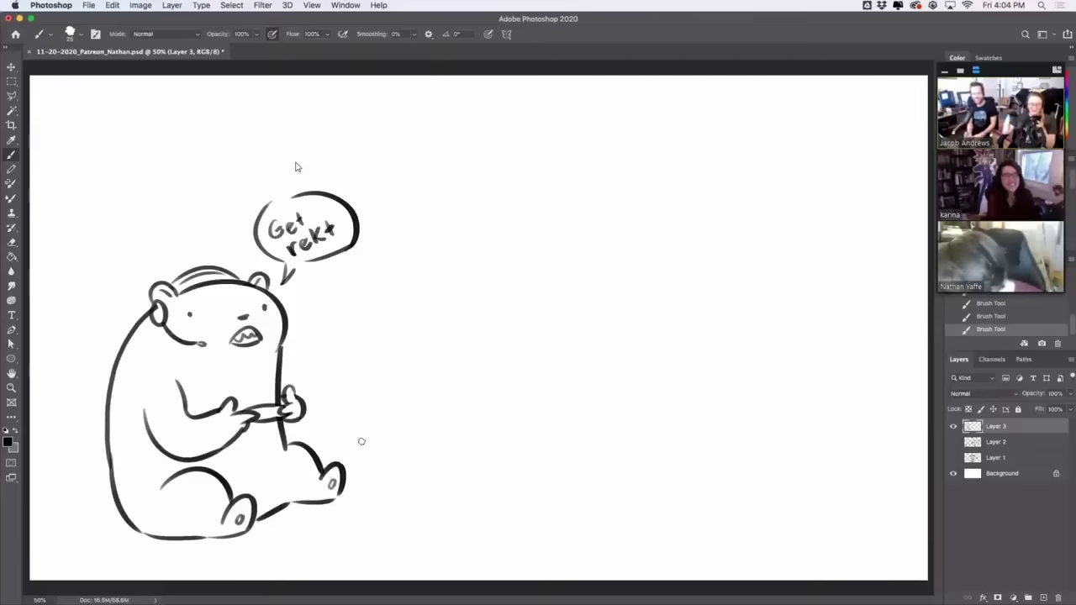
- Move the bear drawing closer to the canvas's lower-left corner and draw the top of a second bear's head beside it
{"action": "key", "text": "v"}
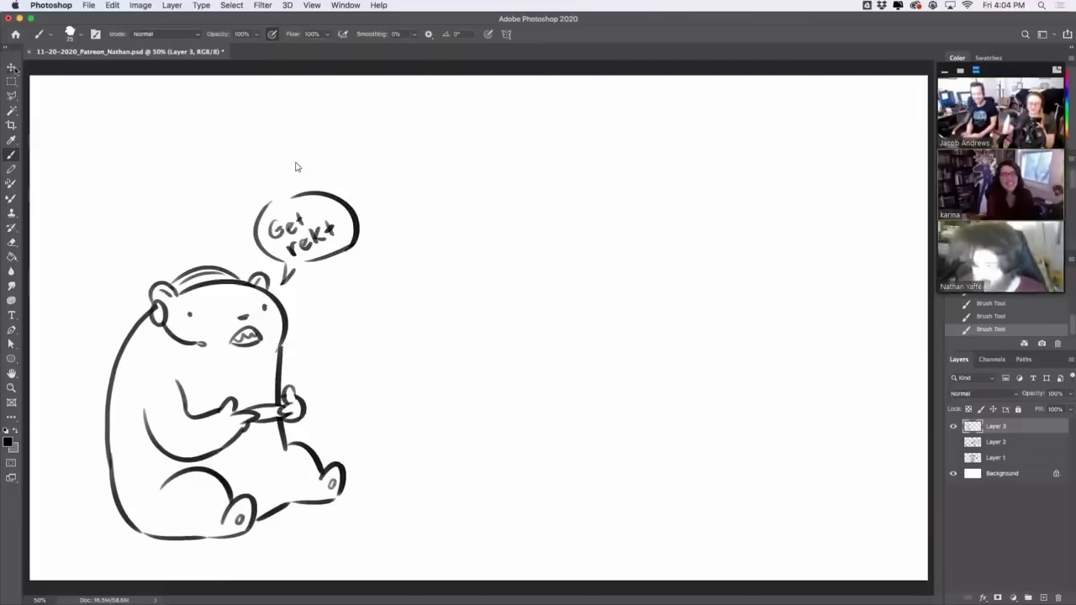
{"action": "left_click_drag", "start_coordinate": [313, 410], "coordinate": [286, 422]}
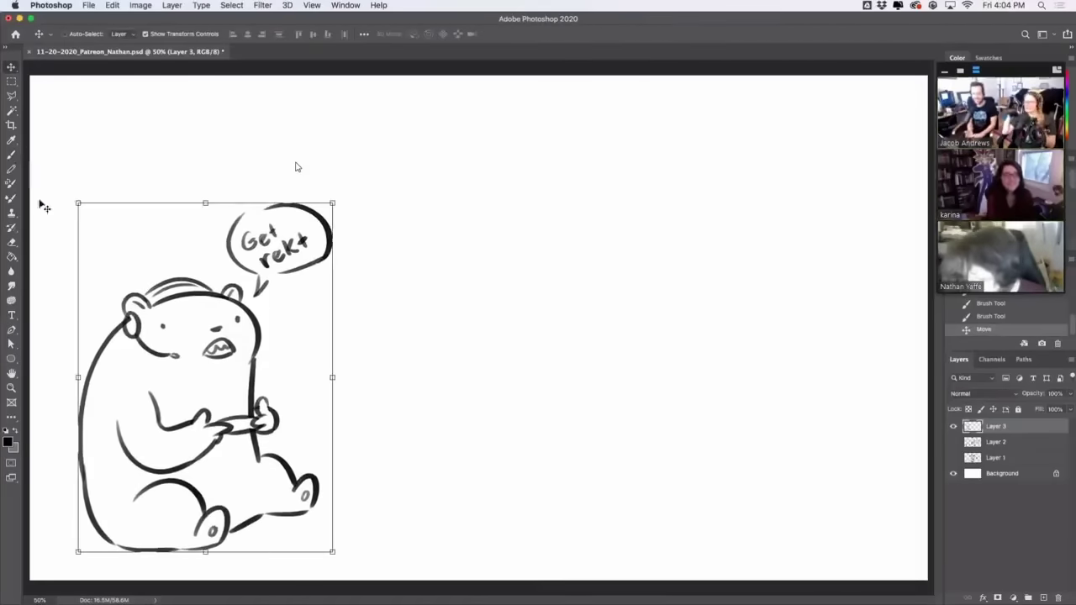
{"action": "key", "text": "b"}
{"action": "left_click_drag", "start_coordinate": [302, 340], "coordinate": [410, 305]}
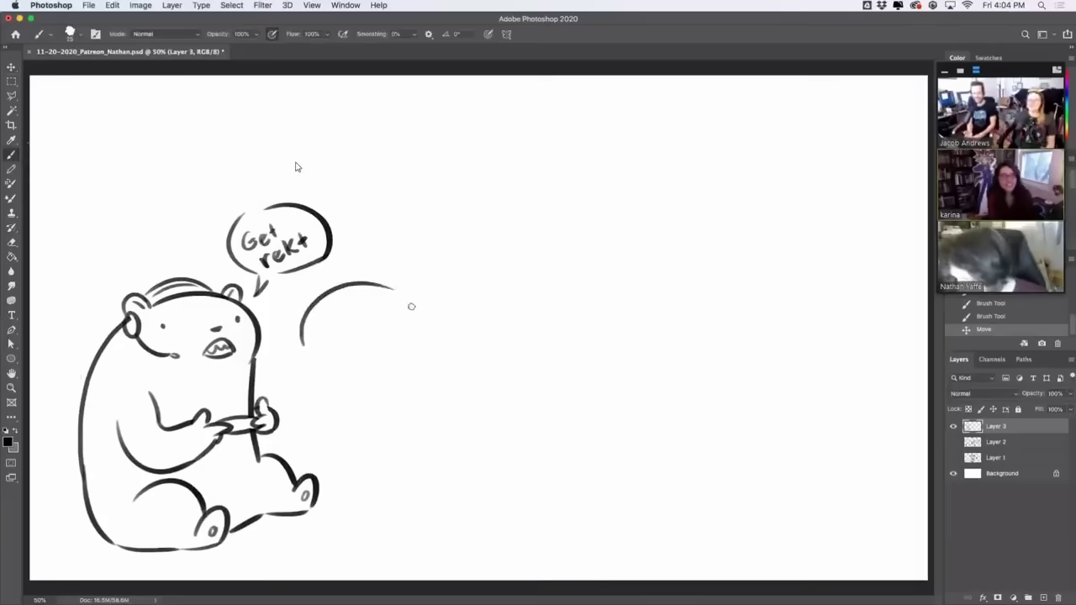
{"action": "key", "text": "super+z"}
{"action": "mouse_move", "coordinate": [300, 339]}
{"action": "left_mouse_down"}
{"action": "mouse_move", "coordinate": [410, 306]}
{"action": "mouse_move", "coordinate": [435, 395]}
{"action": "left_mouse_up"}
{"action": "key", "text": "super+z"}
{"action": "left_click_drag", "start_coordinate": [410, 306], "coordinate": [461, 396]}
{"action": "key", "text": "super+z"}
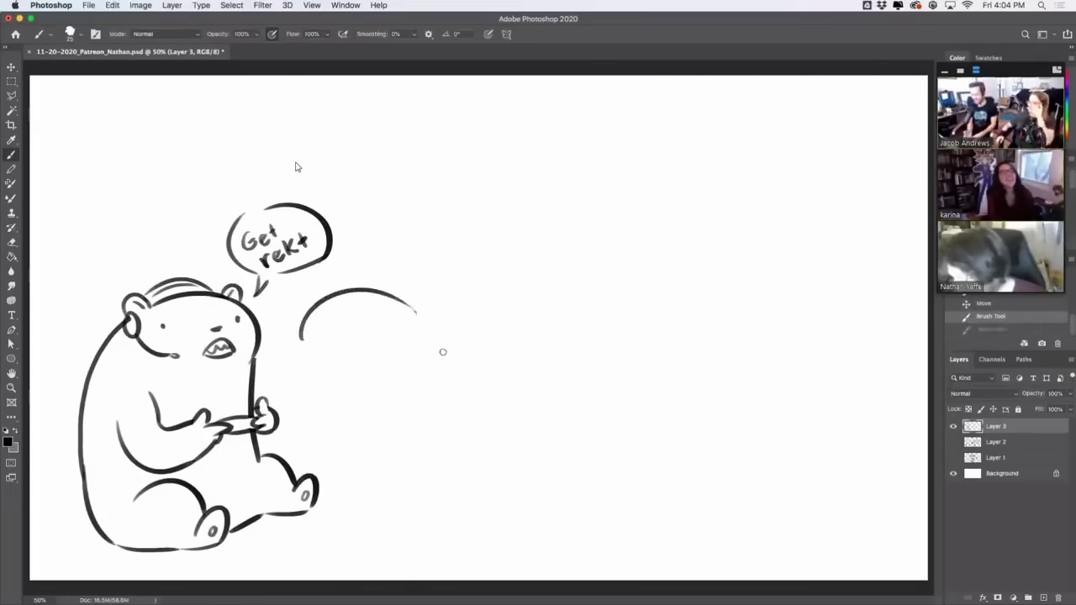
- Draw the second bear's long curved back, front and hip lines, redoing unsatisfactory strokes
{"action": "left_click_drag", "start_coordinate": [414, 310], "coordinate": [470, 436]}
{"action": "left_click_drag", "start_coordinate": [302, 363], "coordinate": [302, 455]}
{"action": "key", "text": "super+z"}
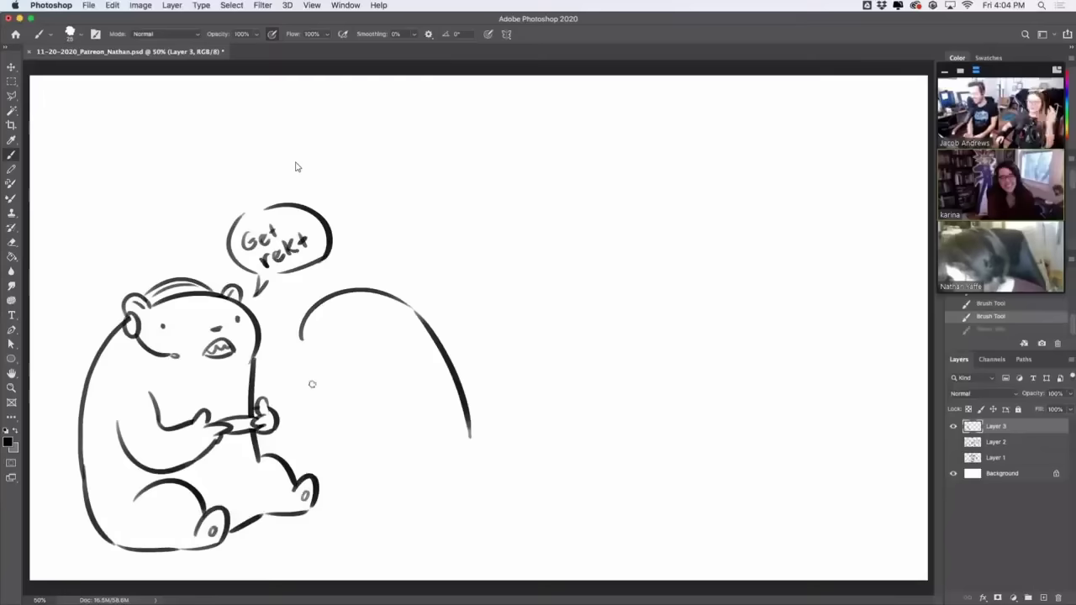
{"action": "mouse_move", "coordinate": [315, 373]}
{"action": "left_mouse_down"}
{"action": "mouse_move", "coordinate": [296, 449]}
{"action": "mouse_move", "coordinate": [277, 448]}
{"action": "left_mouse_up"}
{"action": "key", "text": "super+z"}
{"action": "mouse_move", "coordinate": [443, 429]}
{"action": "left_mouse_down"}
{"action": "mouse_move", "coordinate": [413, 485]}
{"action": "mouse_move", "coordinate": [438, 484]}
{"action": "mouse_move", "coordinate": [471, 459]}
{"action": "left_mouse_up"}
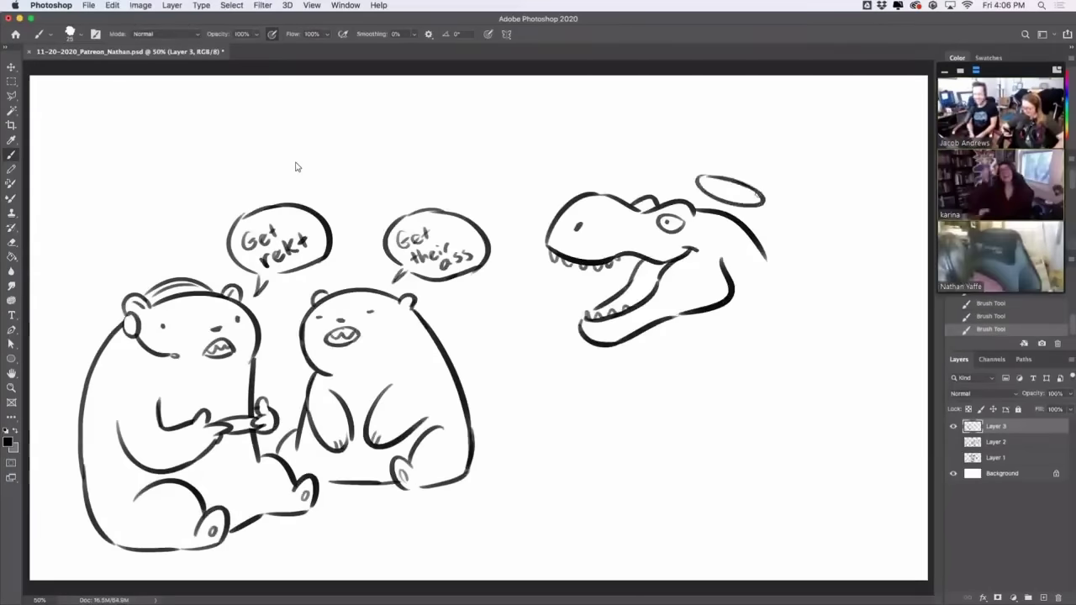
- Finish the halo above the dinosaur's head by adding a smaller inner ring
{"action": "key", "text": "super+z"}
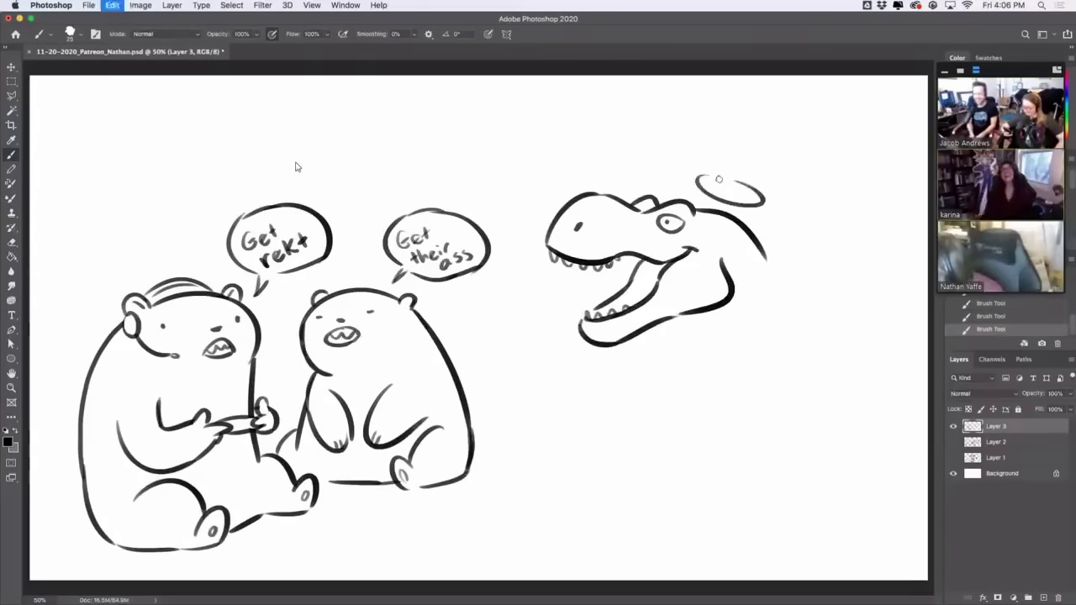
{"action": "key", "text": "super+shift+z"}
{"action": "left_click_drag", "start_coordinate": [724, 184], "coordinate": [747, 192]}
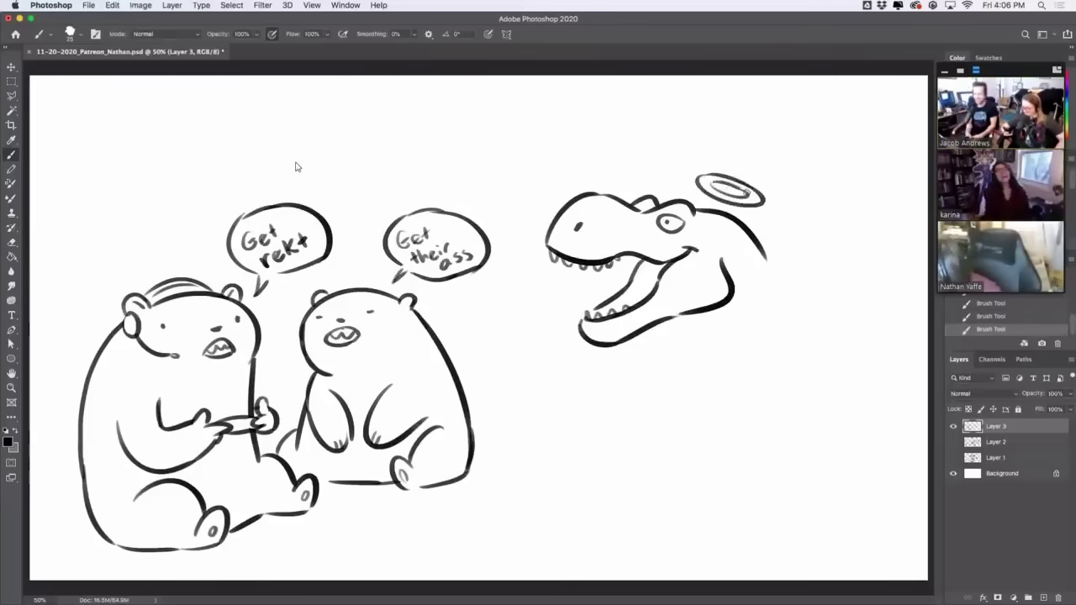
- Draw the dinosaur's throat line, extend the back of its neck, and draw its long curved chest, redoing unsatisfactory strokes
{"action": "left_click_drag", "start_coordinate": [672, 318], "coordinate": [721, 353]}
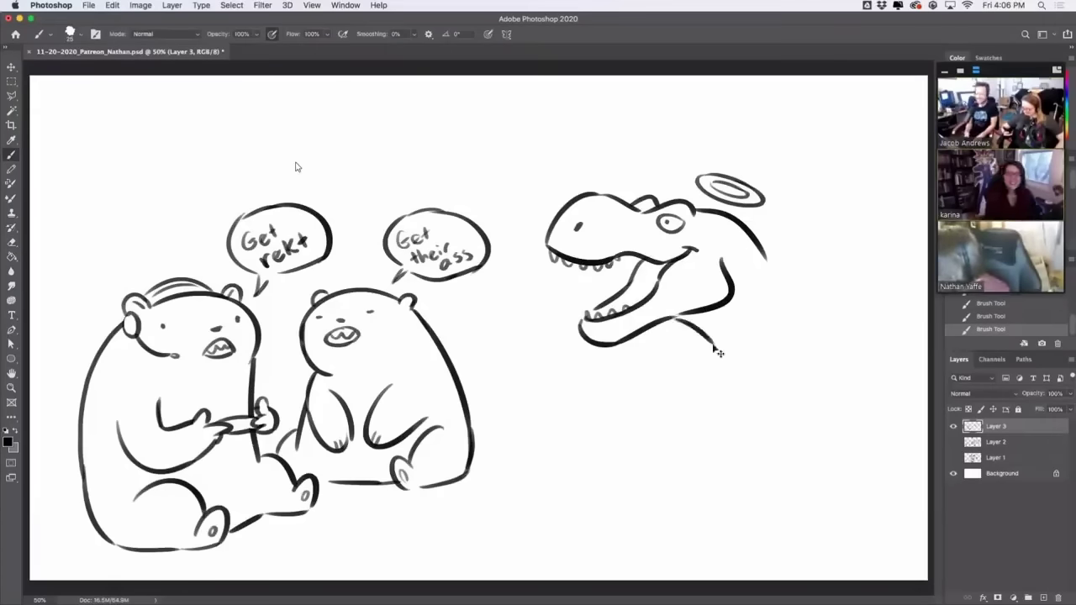
{"action": "left_click_drag", "start_coordinate": [764, 252], "coordinate": [785, 302]}
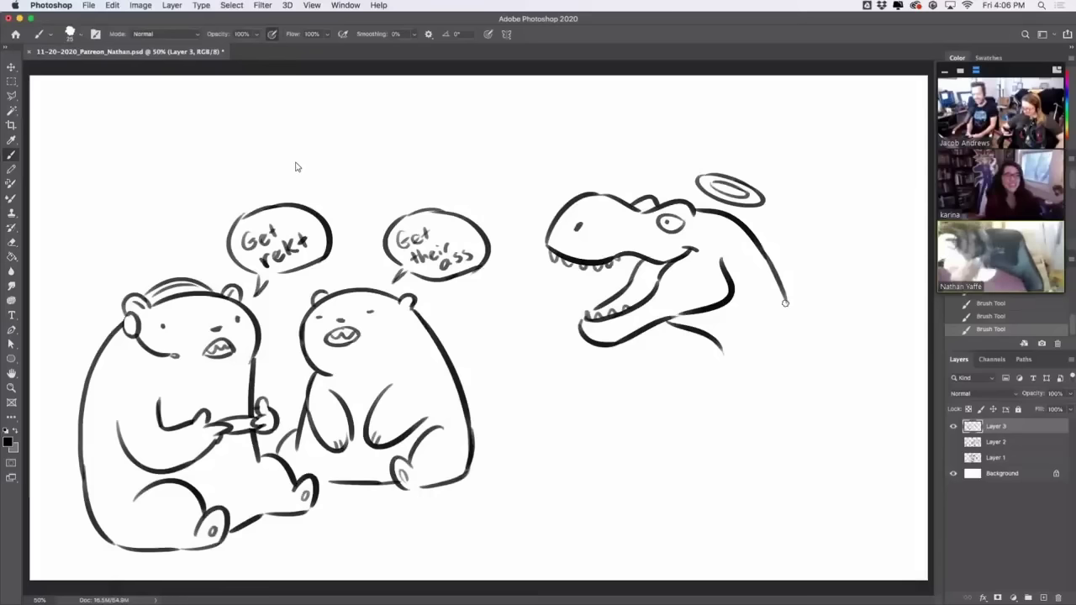
{"action": "left_click_drag", "start_coordinate": [712, 341], "coordinate": [721, 420]}
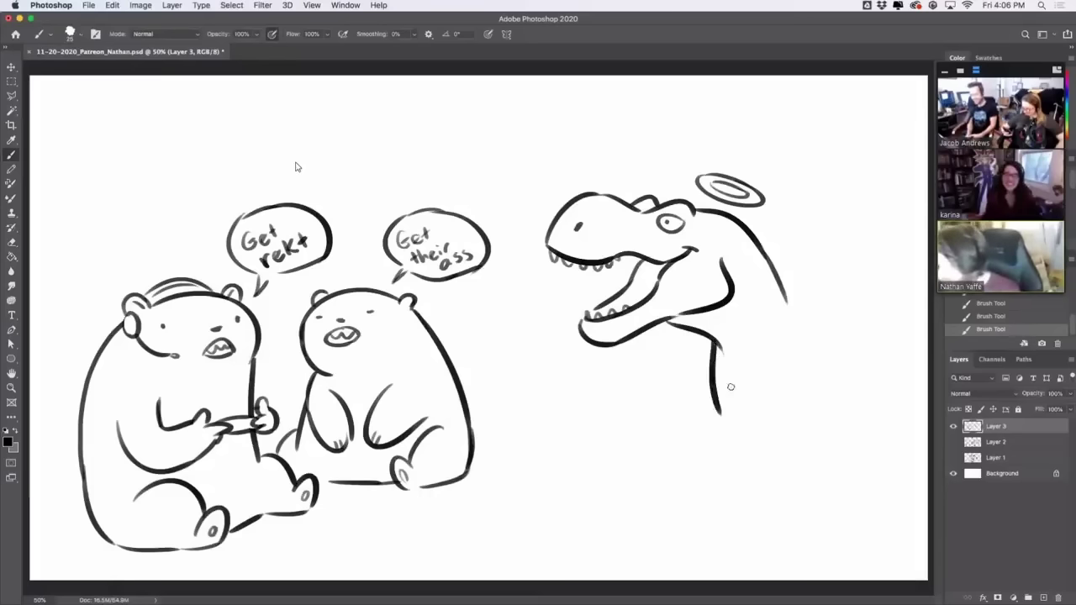
{"action": "key", "text": "super+z"}
{"action": "left_click_drag", "start_coordinate": [719, 341], "coordinate": [695, 457]}
{"action": "key", "text": "super+z"}
{"action": "left_click_drag", "start_coordinate": [713, 341], "coordinate": [741, 454]}
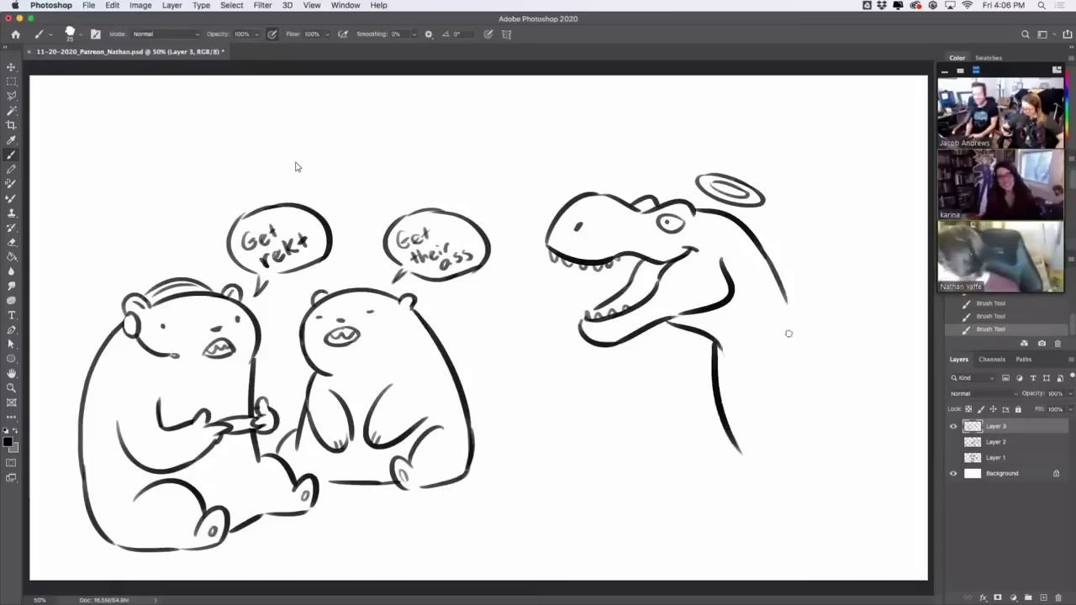
- Draw the dinosaur's sloping back with a pair of feathered wings, and add its small clawed arms
{"action": "left_click_drag", "start_coordinate": [788, 294], "coordinate": [898, 351]}
{"action": "mouse_move", "coordinate": [827, 314]}
{"action": "left_mouse_down"}
{"action": "mouse_move", "coordinate": [862, 299]}
{"action": "mouse_move", "coordinate": [850, 311]}
{"action": "mouse_move", "coordinate": [790, 262]}
{"action": "mouse_move", "coordinate": [827, 235]}
{"action": "mouse_move", "coordinate": [844, 244]}
{"action": "left_mouse_up"}
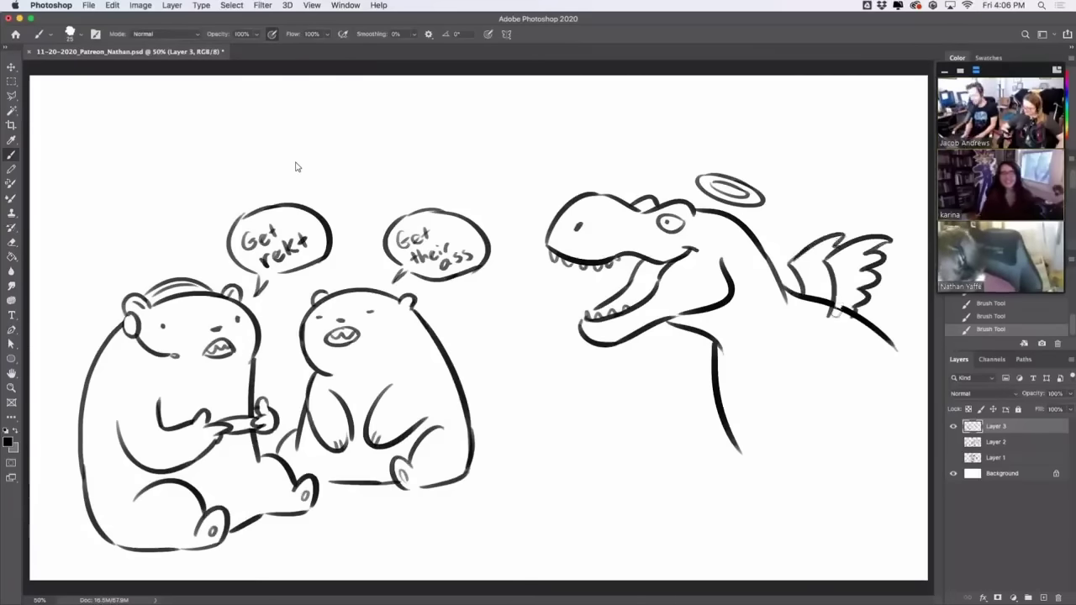
{"action": "left_click_drag", "start_coordinate": [836, 311], "coordinate": [856, 306]}
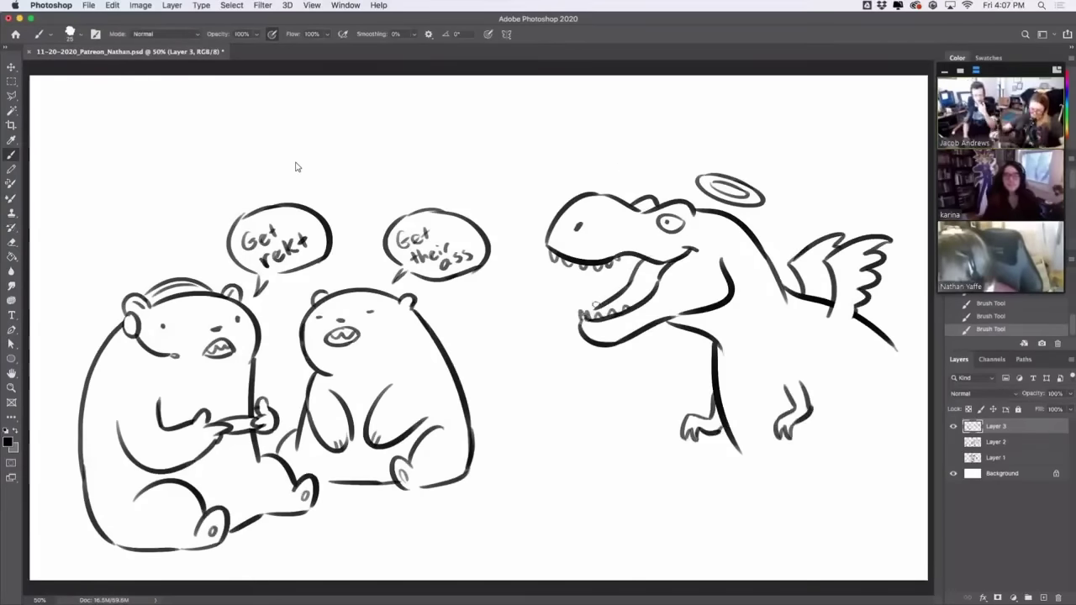
- Add a second row of lower teeth to the dinosaur, clean up around its eye, and draw a short crease behind the brow
{"action": "mouse_move", "coordinate": [592, 310]}
{"action": "left_mouse_down"}
{"action": "mouse_move", "coordinate": [609, 298]}
{"action": "mouse_move", "coordinate": [616, 307]}
{"action": "left_mouse_up"}
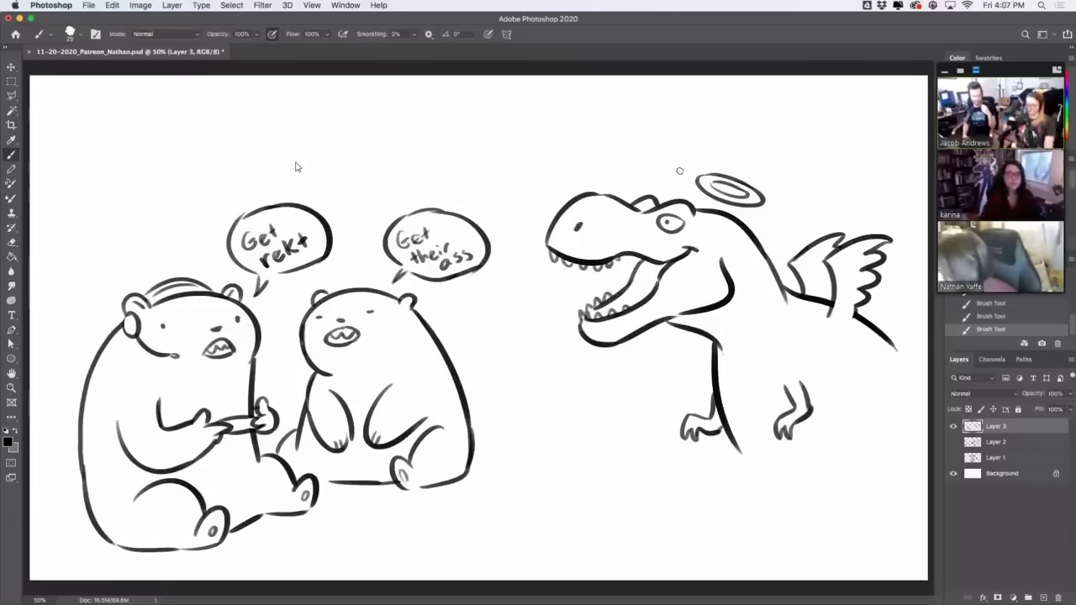
{"action": "left_click", "coordinate": [655, 254]}
{"action": "left_click", "coordinate": [638, 215]}
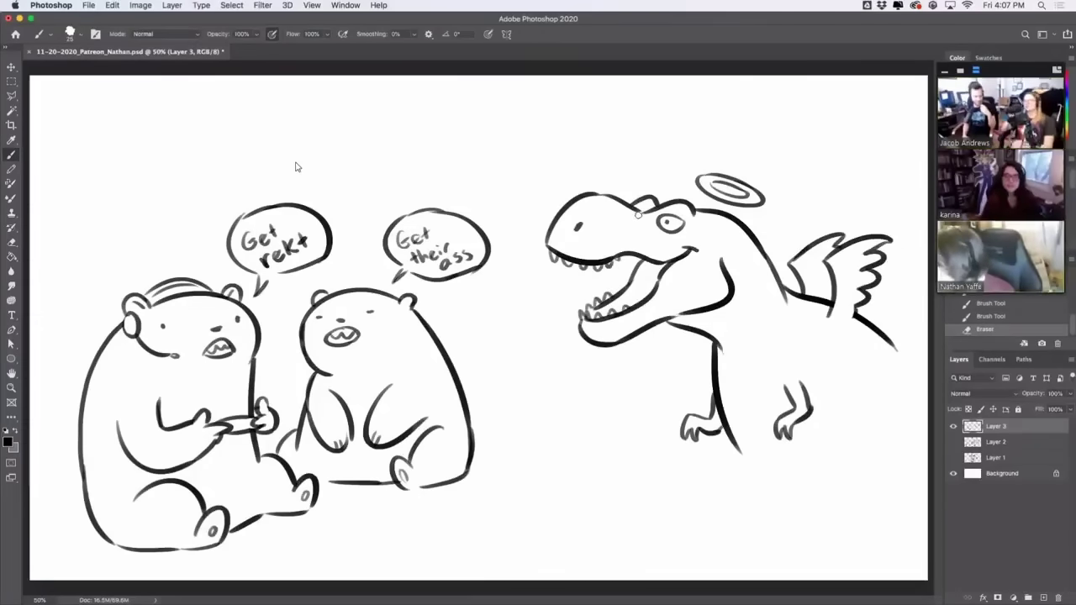
{"action": "left_click_drag", "start_coordinate": [711, 220], "coordinate": [710, 228]}
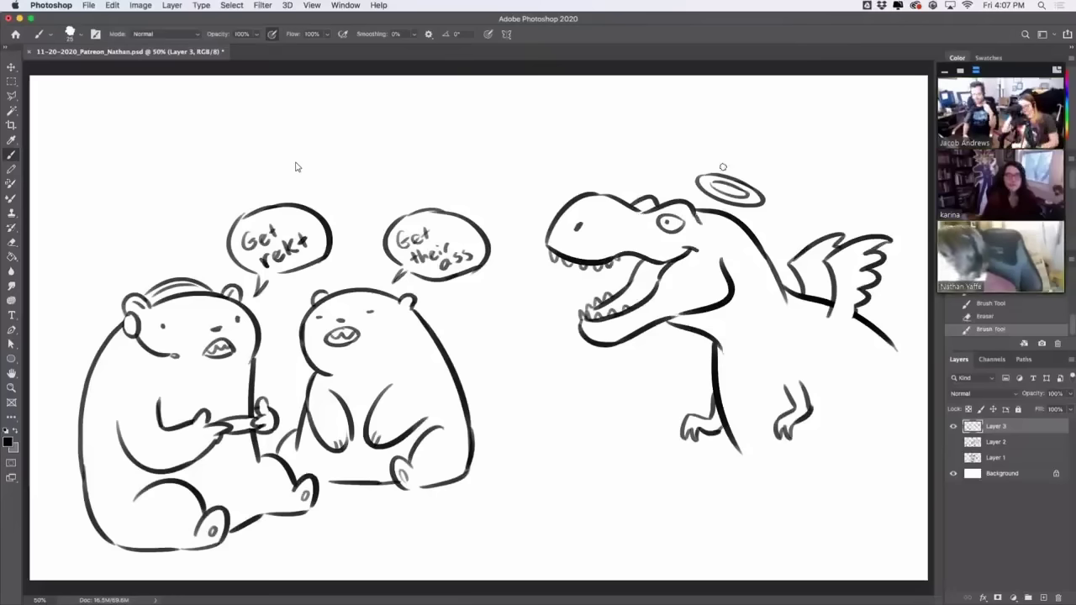
- Add inner feather lines to the dinosaur's wings and short detail strokes at its upper arm and neck
{"action": "mouse_move", "coordinate": [809, 273]}
{"action": "left_mouse_down"}
{"action": "mouse_move", "coordinate": [811, 295]}
{"action": "mouse_move", "coordinate": [841, 309]}
{"action": "left_mouse_up"}
{"action": "key", "text": "super+z"}
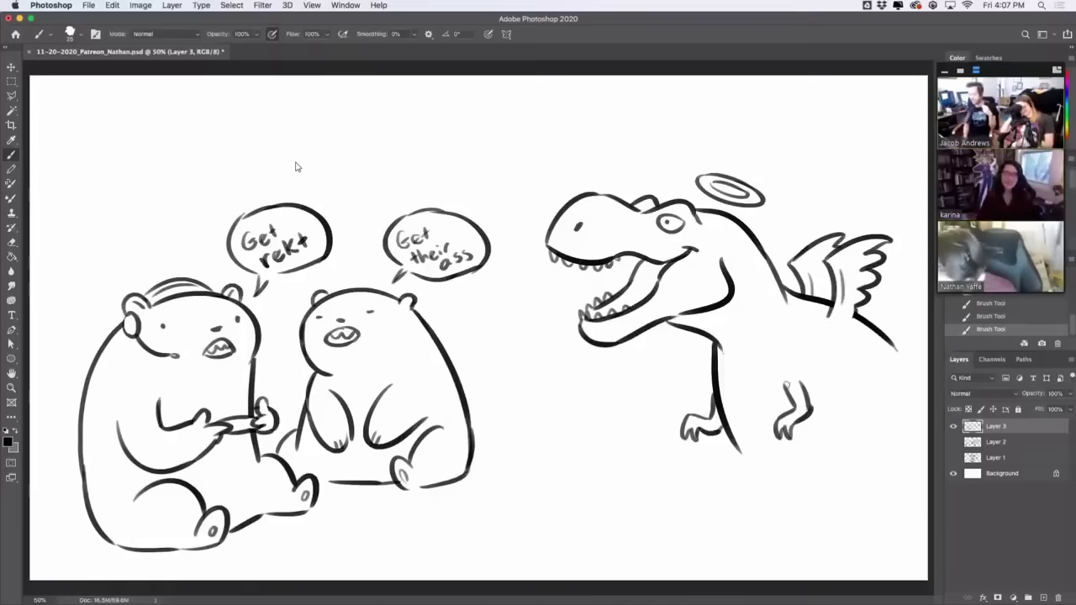
{"action": "key", "text": "ctrl+z"}
{"action": "left_click_drag", "start_coordinate": [778, 376], "coordinate": [782, 388]}
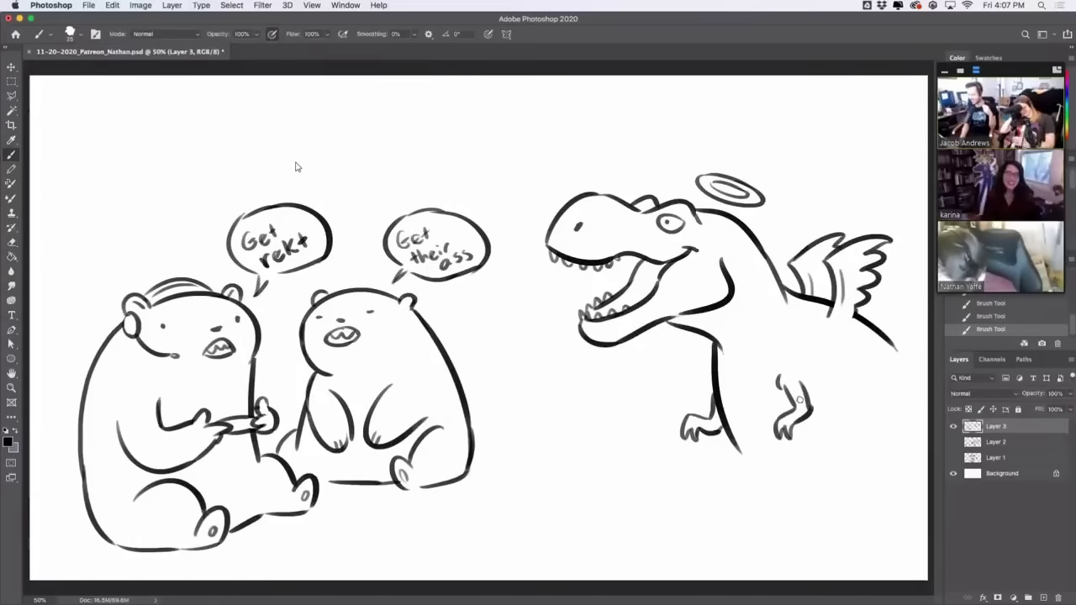
{"action": "left_click_drag", "start_coordinate": [748, 324], "coordinate": [739, 340]}
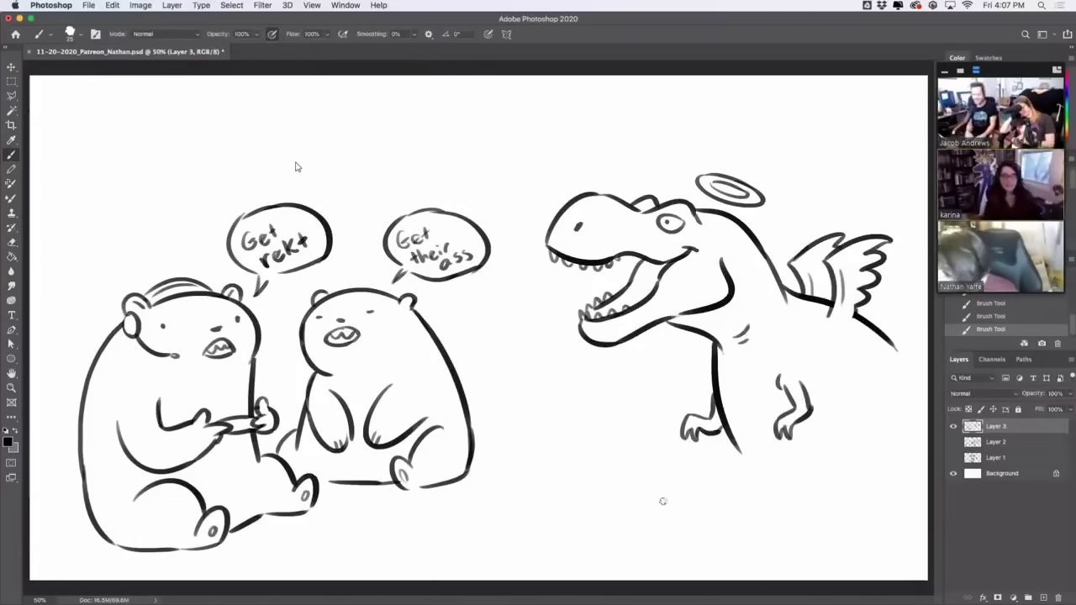
- Draw a scalloped cloud edge in front of the dinosaur's lower body and extend its chest line down to the cloud
{"action": "mouse_move", "coordinate": [590, 557]}
{"action": "left_mouse_down"}
{"action": "mouse_move", "coordinate": [721, 507]}
{"action": "mouse_move", "coordinate": [925, 368]}
{"action": "left_mouse_up"}
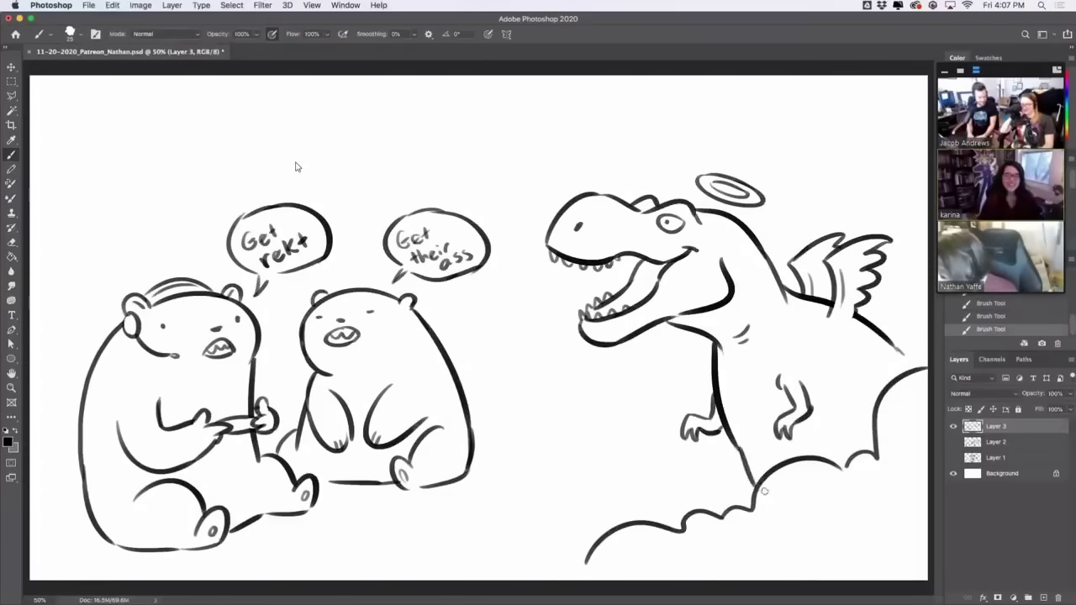
{"action": "left_click_drag", "start_coordinate": [753, 467], "coordinate": [758, 486]}
{"action": "left_click_drag", "start_coordinate": [516, 578], "coordinate": [587, 574]}
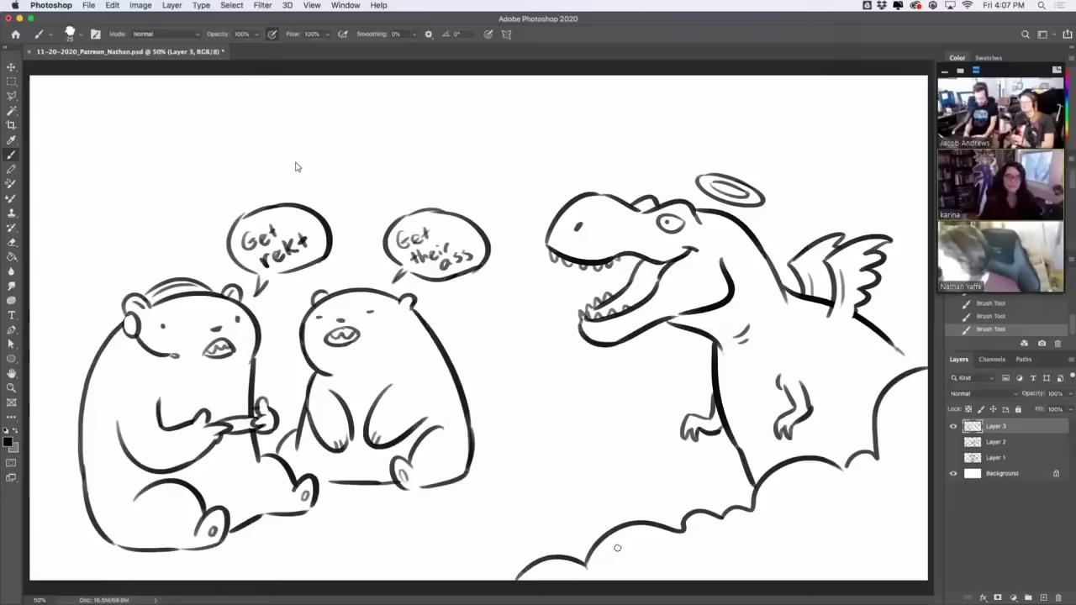
- Draw a speech bubble with a tail above the dinosaur's snout and start lettering it "Great wor"
{"action": "mouse_move", "coordinate": [540, 201]}
{"action": "left_mouse_down"}
{"action": "mouse_move", "coordinate": [528, 182]}
{"action": "mouse_move", "coordinate": [578, 84]}
{"action": "left_mouse_up"}
{"action": "key", "text": "super+z"}
{"action": "mouse_move", "coordinate": [528, 182]}
{"action": "left_mouse_down"}
{"action": "mouse_move", "coordinate": [481, 118]}
{"action": "mouse_move", "coordinate": [599, 88]}
{"action": "left_mouse_up"}
{"action": "mouse_move", "coordinate": [542, 178]}
{"action": "left_mouse_down"}
{"action": "mouse_move", "coordinate": [555, 181]}
{"action": "mouse_move", "coordinate": [612, 108]}
{"action": "left_mouse_up"}
{"action": "mouse_move", "coordinate": [497, 130]}
{"action": "left_mouse_down"}
{"action": "mouse_move", "coordinate": [533, 123]}
{"action": "mouse_move", "coordinate": [549, 132]}
{"action": "left_mouse_up"}
{"action": "left_click_drag", "start_coordinate": [542, 121], "coordinate": [555, 119]}
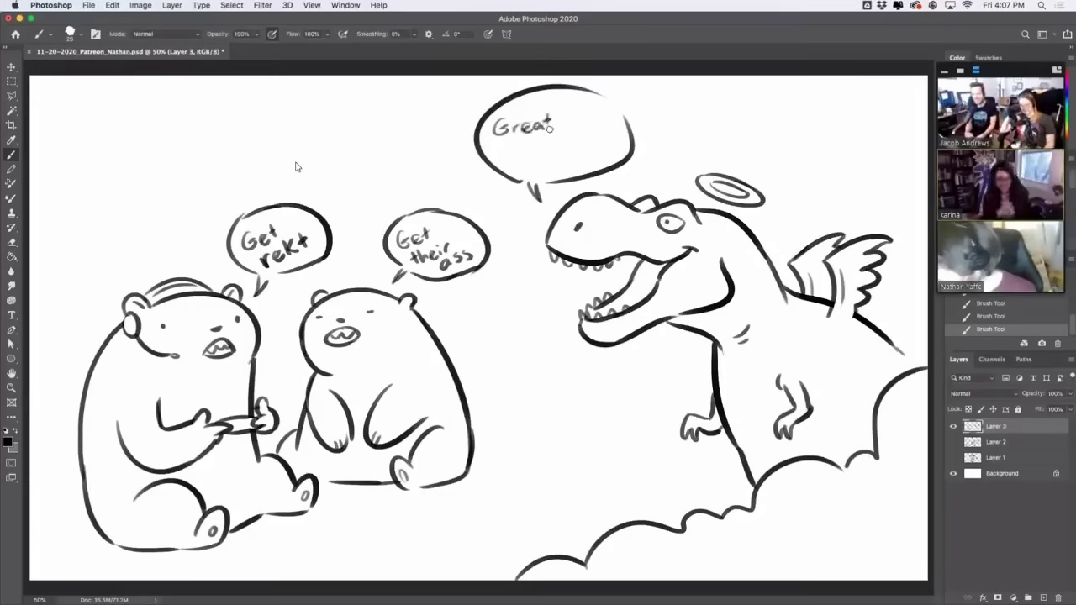
{"action": "left_click_drag", "start_coordinate": [508, 152], "coordinate": [529, 144]}
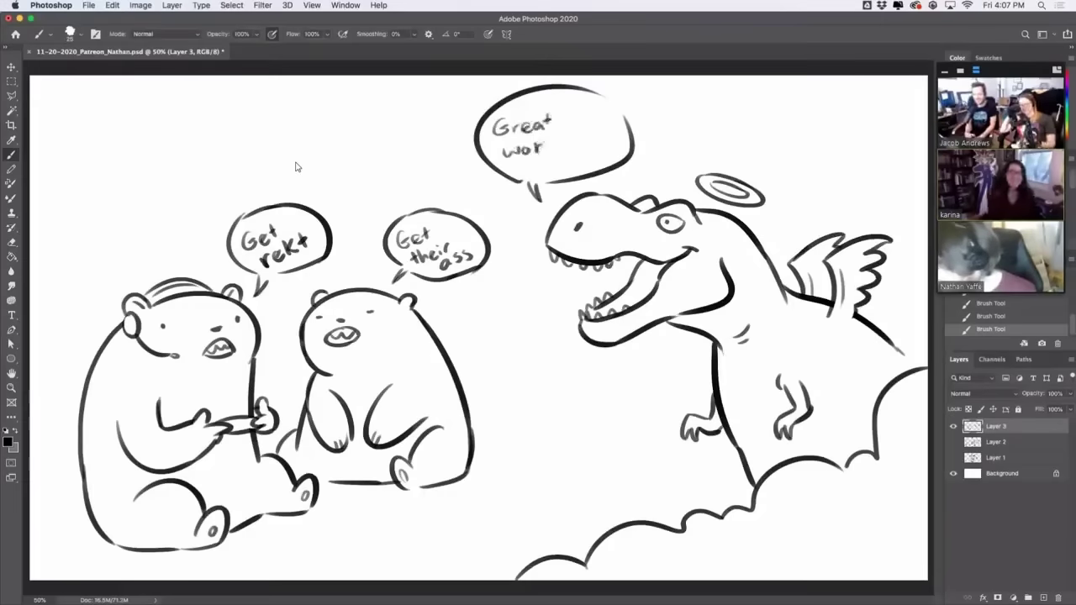
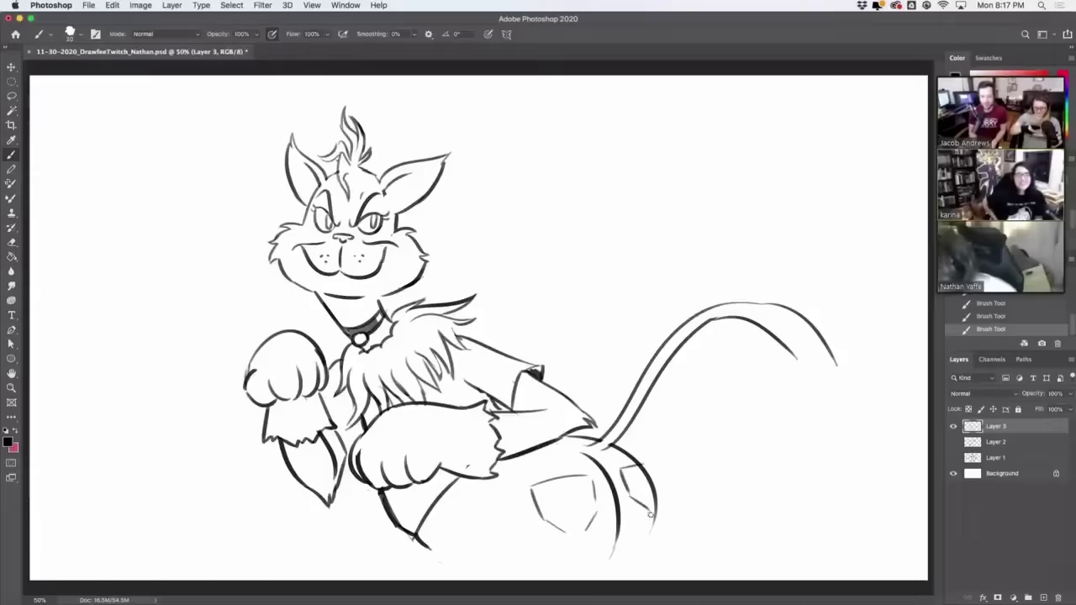
- Reinforce the cat character's tail base and draw a belt with a loop along its waist
{"action": "left_click_drag", "start_coordinate": [593, 447], "coordinate": [629, 430]}
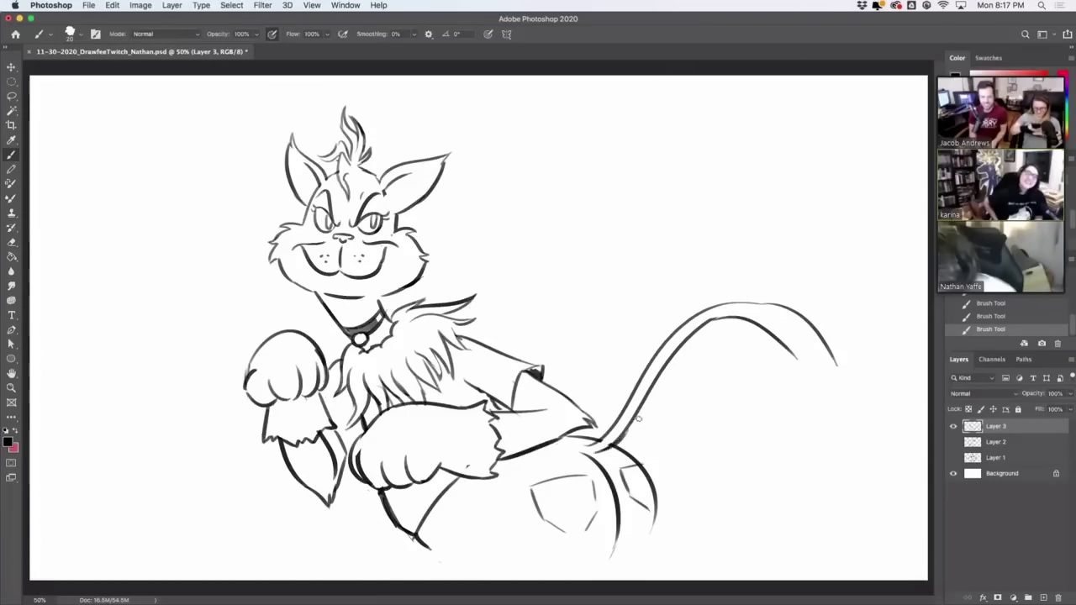
{"action": "left_click_drag", "start_coordinate": [474, 476], "coordinate": [420, 544]}
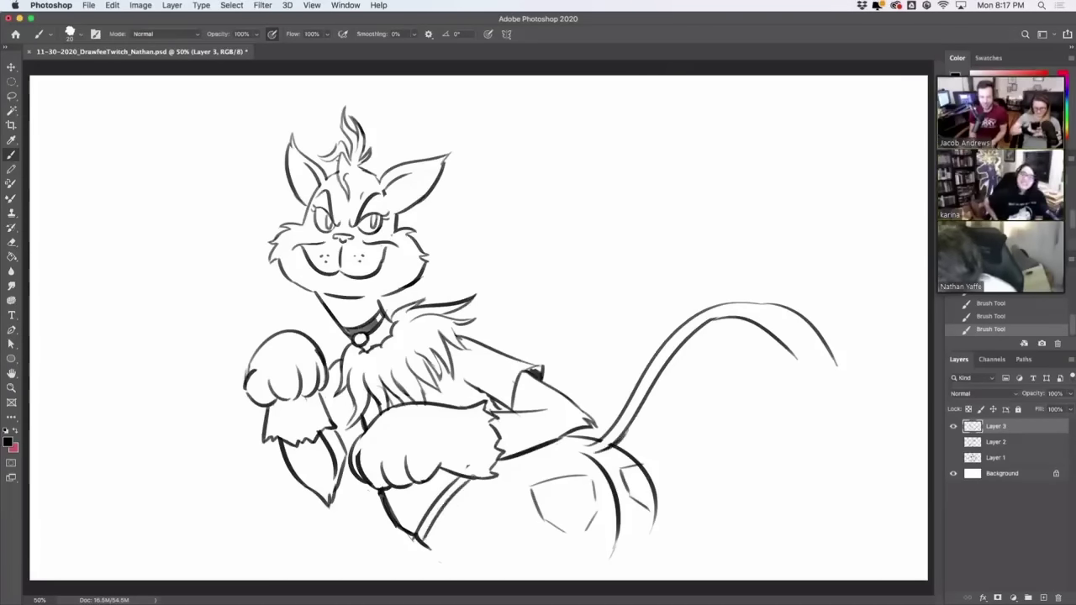
{"action": "left_click_drag", "start_coordinate": [440, 497], "coordinate": [447, 506]}
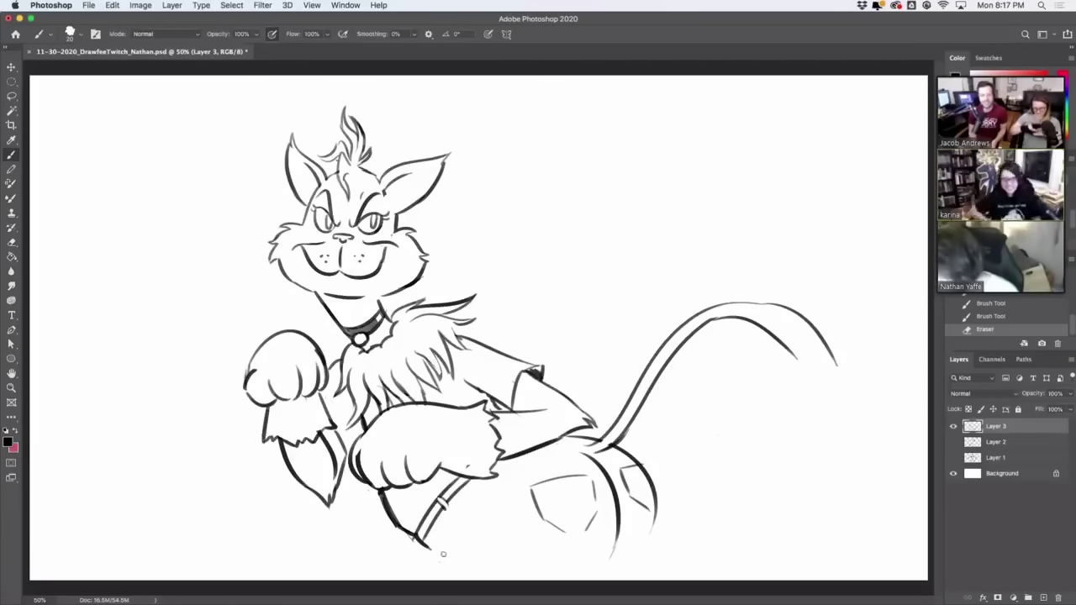
- Draw the cat's front thigh line below the belt and extend its rear hip curve downward, redoing unsatisfactory strokes
{"action": "mouse_move", "coordinate": [428, 547]}
{"action": "left_mouse_down"}
{"action": "mouse_move", "coordinate": [448, 557]}
{"action": "mouse_move", "coordinate": [444, 580]}
{"action": "left_mouse_up"}
{"action": "key", "text": "super+z"}
{"action": "key", "text": "super+z"}
{"action": "key", "text": "super+z"}
{"action": "left_click_drag", "start_coordinate": [617, 535], "coordinate": [600, 579]}
{"action": "key", "text": "super+z"}
{"action": "mouse_move", "coordinate": [655, 520]}
{"action": "left_mouse_down"}
{"action": "mouse_move", "coordinate": [633, 564]}
{"action": "mouse_move", "coordinate": [612, 556]}
{"action": "left_mouse_up"}
{"action": "key", "text": "super+z"}
{"action": "key", "text": "super+z"}
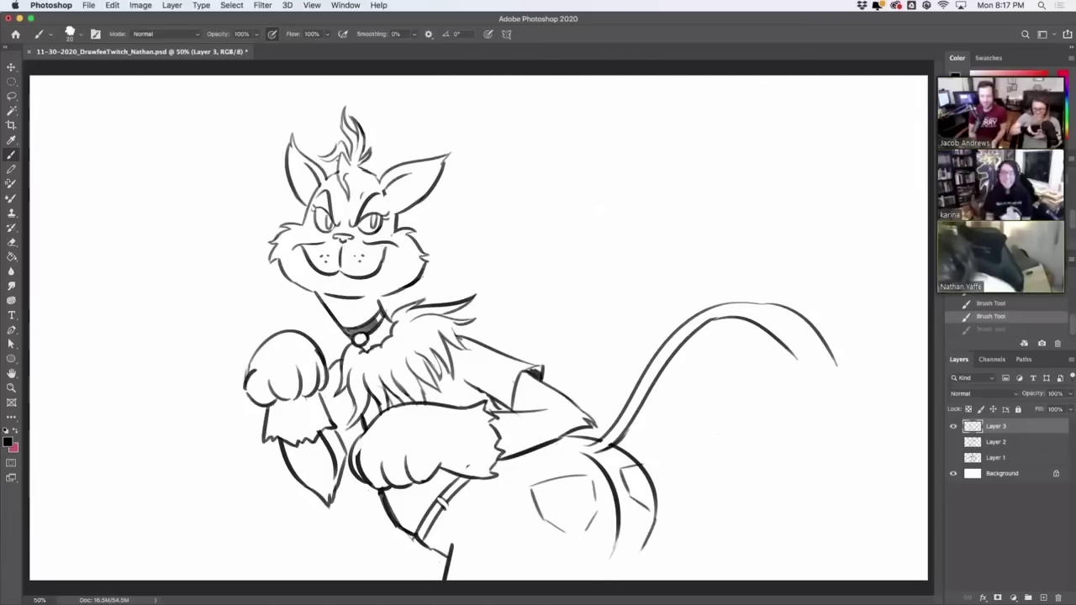
- Rework the base of the cat's tail into a rounded joint at the hips and erase the stray lines around it
{"action": "mouse_move", "coordinate": [588, 446]}
{"action": "left_mouse_down"}
{"action": "mouse_move", "coordinate": [600, 448]}
{"action": "mouse_move", "coordinate": [579, 449]}
{"action": "mouse_move", "coordinate": [607, 448]}
{"action": "mouse_move", "coordinate": [627, 424]}
{"action": "left_mouse_up"}
{"action": "key", "text": "super+z"}
{"action": "key", "text": "super+z"}
{"action": "key", "text": "super+z"}
{"action": "key", "text": "e"}
{"action": "key", "text": "super+z"}
{"action": "key", "text": "super+shift+z"}
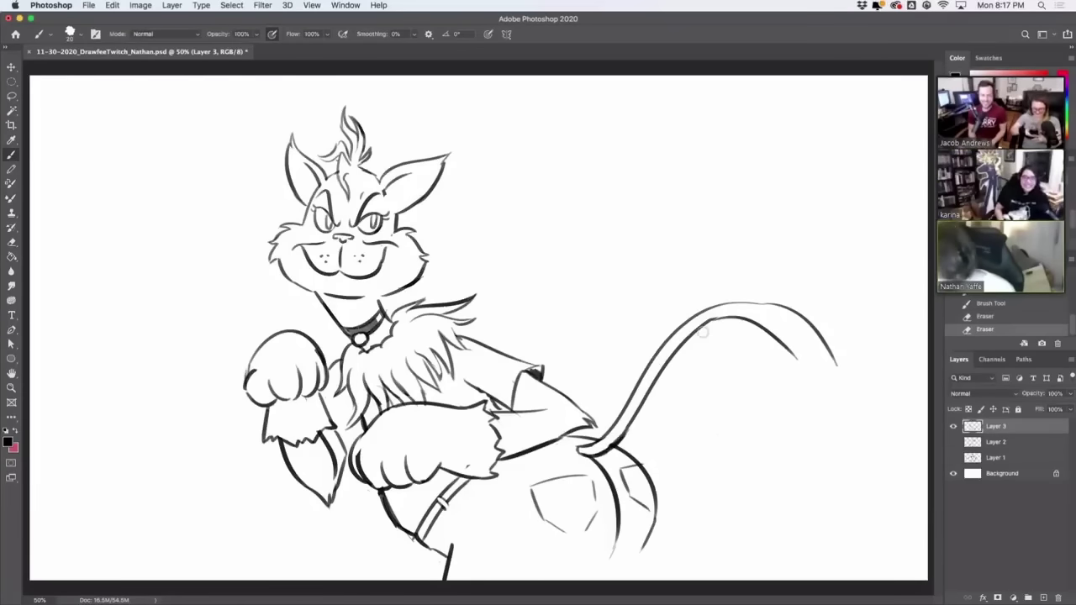
{"action": "left_click_drag", "start_coordinate": [573, 437], "coordinate": [565, 442]}
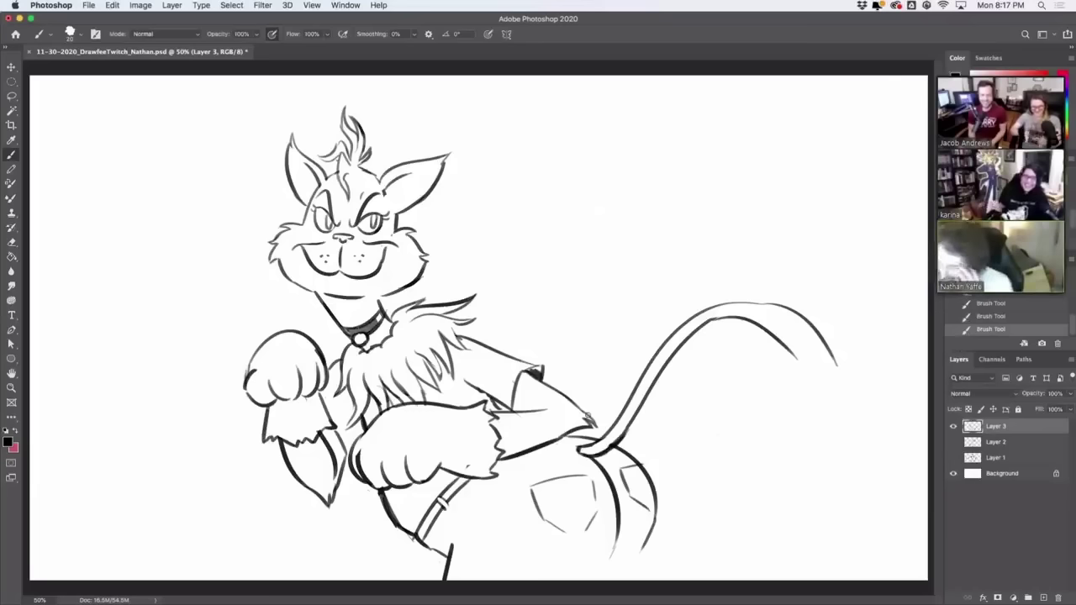
- Redraw the cat's front thigh line as a thicker diagonal stroke running from the belt to the canvas's lower edge
{"action": "mouse_move", "coordinate": [449, 579]}
{"action": "left_mouse_down"}
{"action": "mouse_move", "coordinate": [446, 556]}
{"action": "mouse_move", "coordinate": [428, 580]}
{"action": "left_mouse_up"}
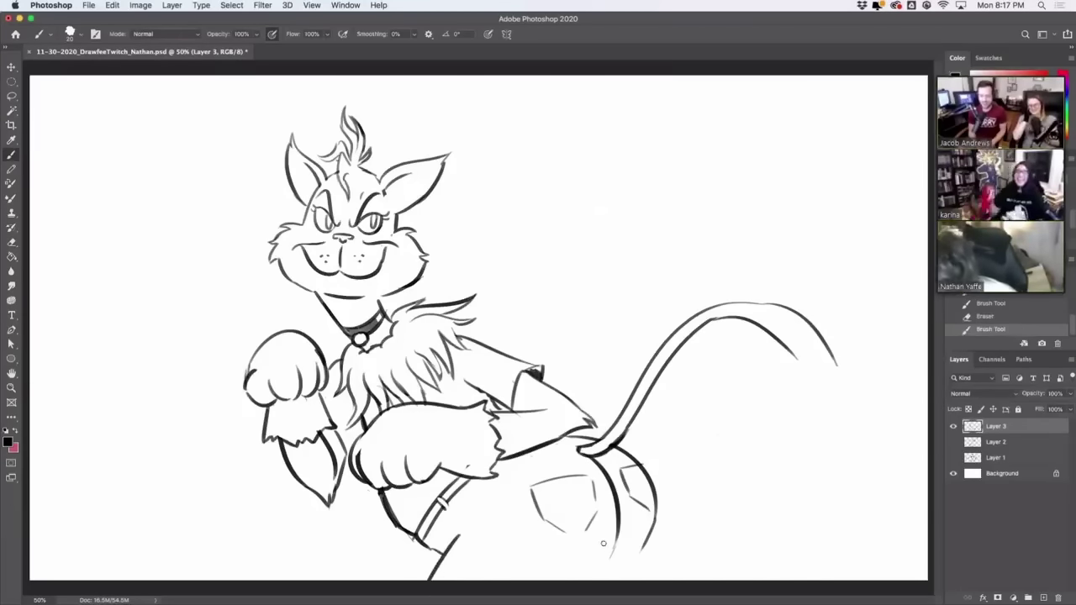
{"action": "left_click_drag", "start_coordinate": [460, 532], "coordinate": [434, 576]}
{"action": "left_click_drag", "start_coordinate": [460, 522], "coordinate": [421, 579]}
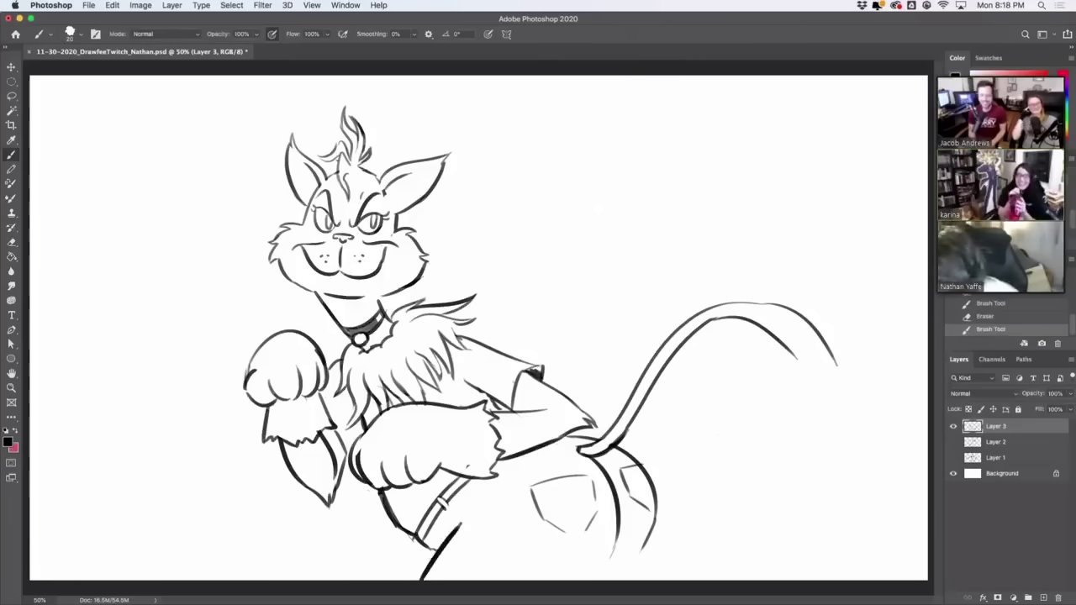
{"action": "left_click_drag", "start_coordinate": [459, 524], "coordinate": [429, 561]}
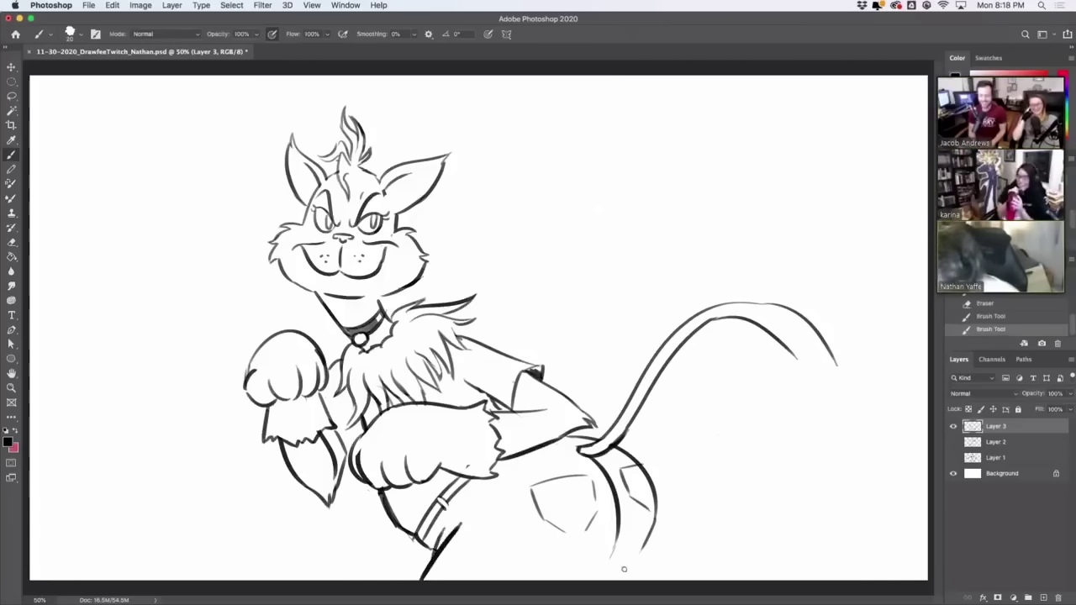
{"action": "key", "text": "super+z"}
- Extend the cat's rear leg to the canvas edge with crease lines beneath the buttock, and lengthen both tail lines downward
{"action": "left_click_drag", "start_coordinate": [644, 546], "coordinate": [626, 578]}
{"action": "left_click_drag", "start_coordinate": [625, 558], "coordinate": [590, 580]}
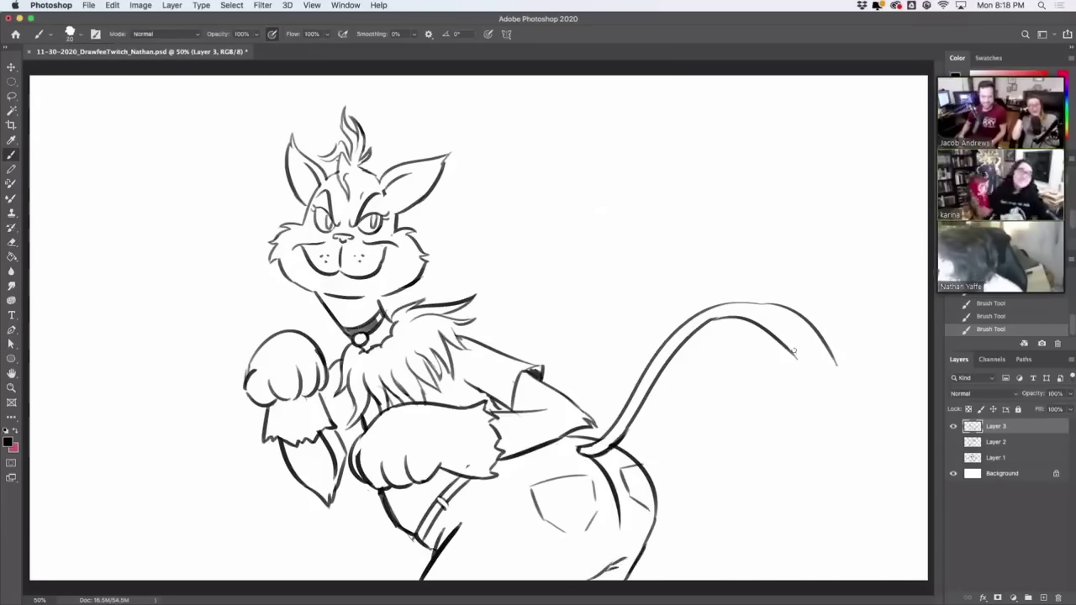
{"action": "left_click_drag", "start_coordinate": [774, 334], "coordinate": [817, 414]}
{"action": "left_click_drag", "start_coordinate": [830, 338], "coordinate": [848, 429]}
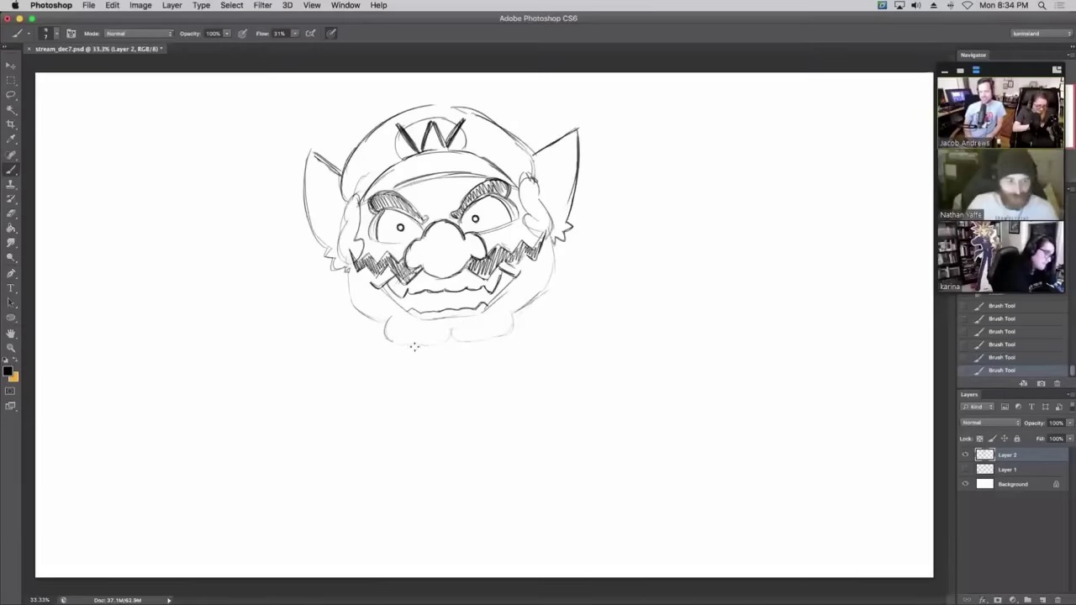
- Darken the outline of Wario's two-lobed chin and strengthen the curves of both cheeks
{"action": "mouse_move", "coordinate": [387, 339]}
{"action": "left_mouse_down"}
{"action": "mouse_move", "coordinate": [446, 341]}
{"action": "mouse_move", "coordinate": [435, 350]}
{"action": "mouse_move", "coordinate": [450, 333]}
{"action": "mouse_move", "coordinate": [520, 333]}
{"action": "mouse_move", "coordinate": [485, 344]}
{"action": "mouse_move", "coordinate": [518, 326]}
{"action": "left_mouse_up"}
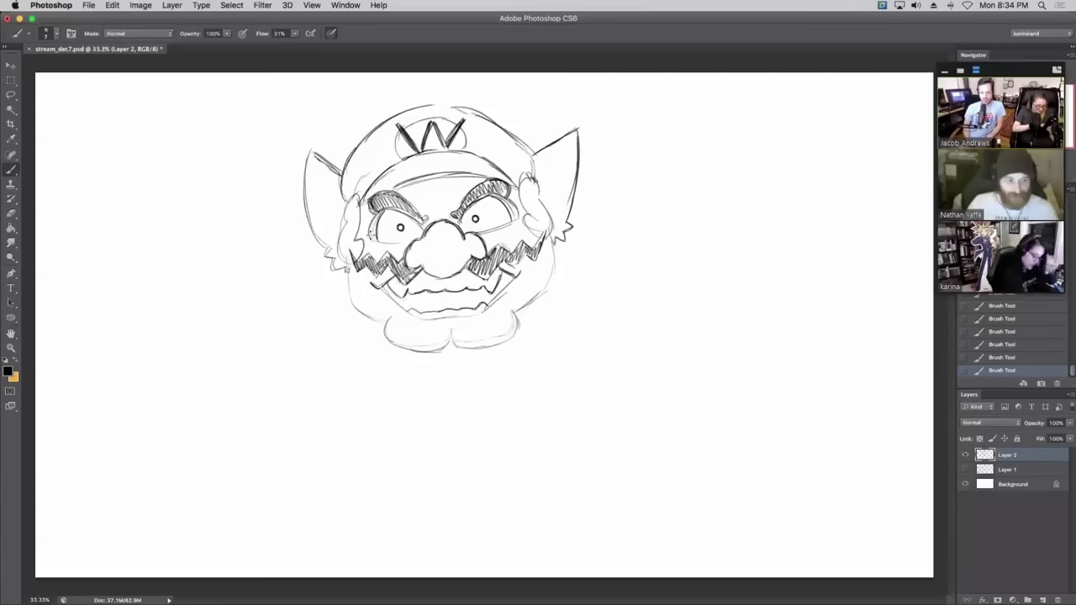
{"action": "mouse_move", "coordinate": [345, 270]}
{"action": "left_mouse_down"}
{"action": "mouse_move", "coordinate": [356, 311]}
{"action": "mouse_move", "coordinate": [387, 327]}
{"action": "mouse_move", "coordinate": [343, 294]}
{"action": "left_mouse_up"}
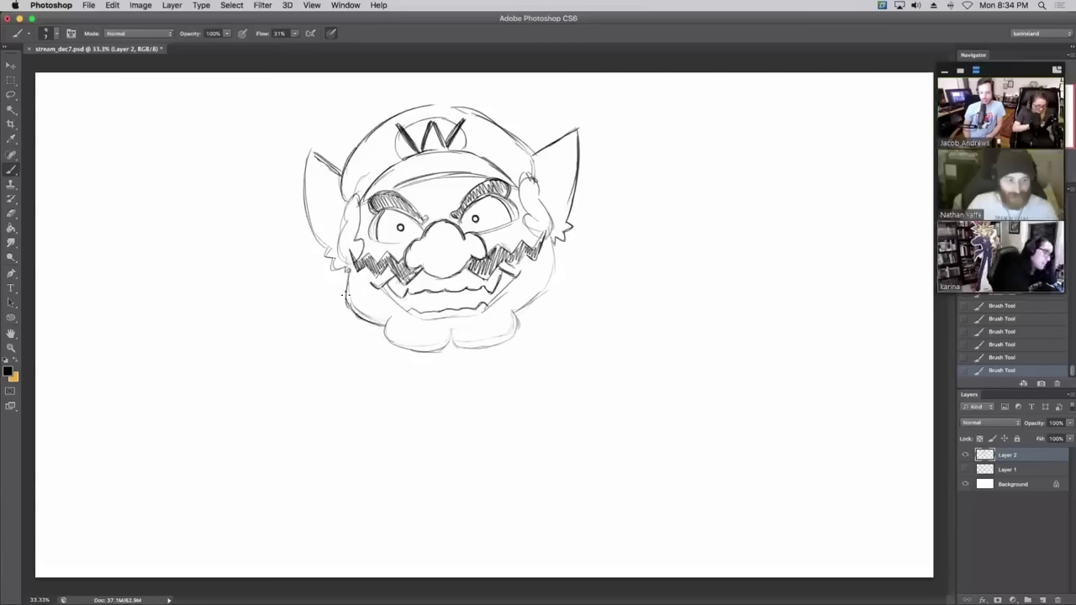
{"action": "left_click_drag", "start_coordinate": [521, 314], "coordinate": [548, 296]}
{"action": "mouse_move", "coordinate": [554, 247]}
{"action": "left_mouse_down"}
{"action": "mouse_move", "coordinate": [548, 291]}
{"action": "mouse_move", "coordinate": [529, 308]}
{"action": "left_mouse_up"}
- Strengthen the outer edge of Wario's ear and hatch shading along the inner edges of both ears
{"action": "mouse_move", "coordinate": [315, 166]}
{"action": "left_mouse_down"}
{"action": "mouse_move", "coordinate": [338, 210]}
{"action": "mouse_move", "coordinate": [324, 180]}
{"action": "mouse_move", "coordinate": [304, 213]}
{"action": "left_mouse_up"}
{"action": "mouse_move", "coordinate": [305, 176]}
{"action": "left_mouse_down"}
{"action": "mouse_move", "coordinate": [309, 156]}
{"action": "mouse_move", "coordinate": [347, 212]}
{"action": "left_mouse_up"}
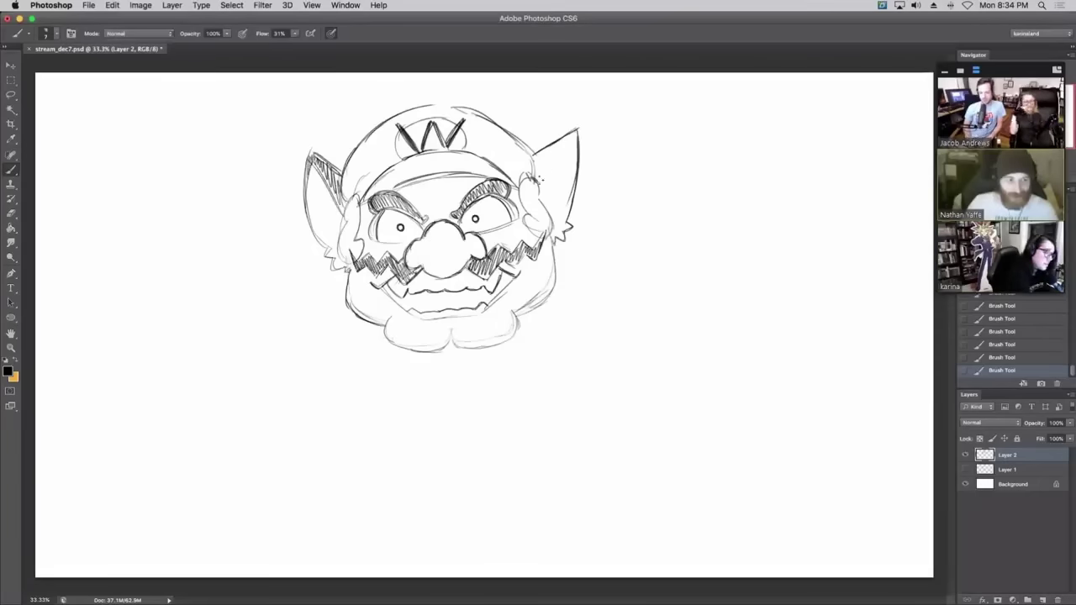
{"action": "mouse_move", "coordinate": [539, 185]}
{"action": "left_mouse_down"}
{"action": "mouse_move", "coordinate": [582, 130]}
{"action": "mouse_move", "coordinate": [540, 178]}
{"action": "left_mouse_up"}
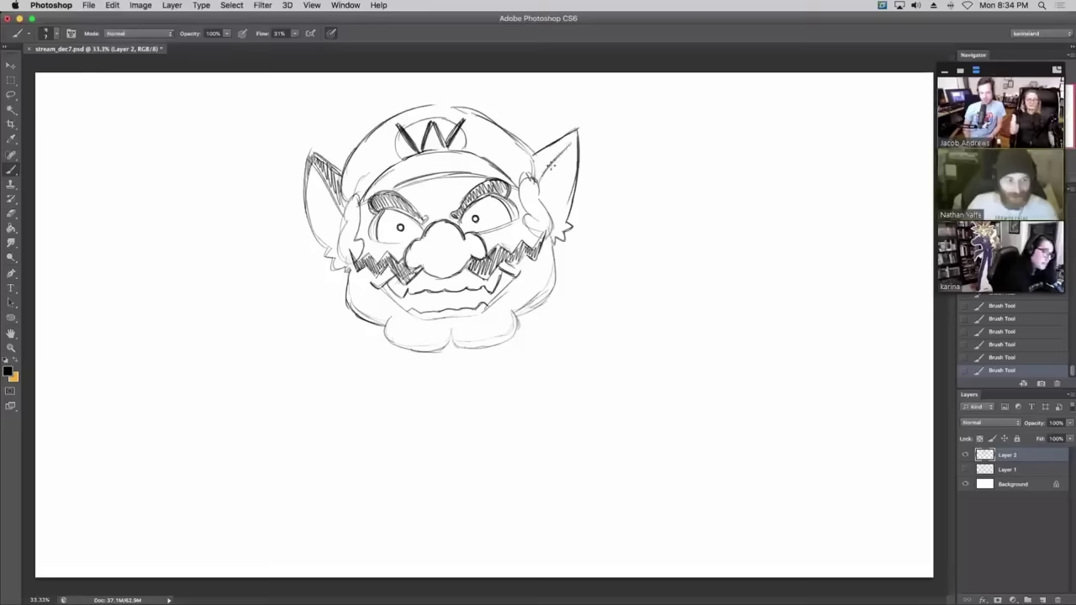
{"action": "mouse_move", "coordinate": [575, 138]}
{"action": "left_mouse_down"}
{"action": "mouse_move", "coordinate": [533, 182]}
{"action": "mouse_move", "coordinate": [569, 145]}
{"action": "mouse_move", "coordinate": [568, 175]}
{"action": "left_mouse_up"}
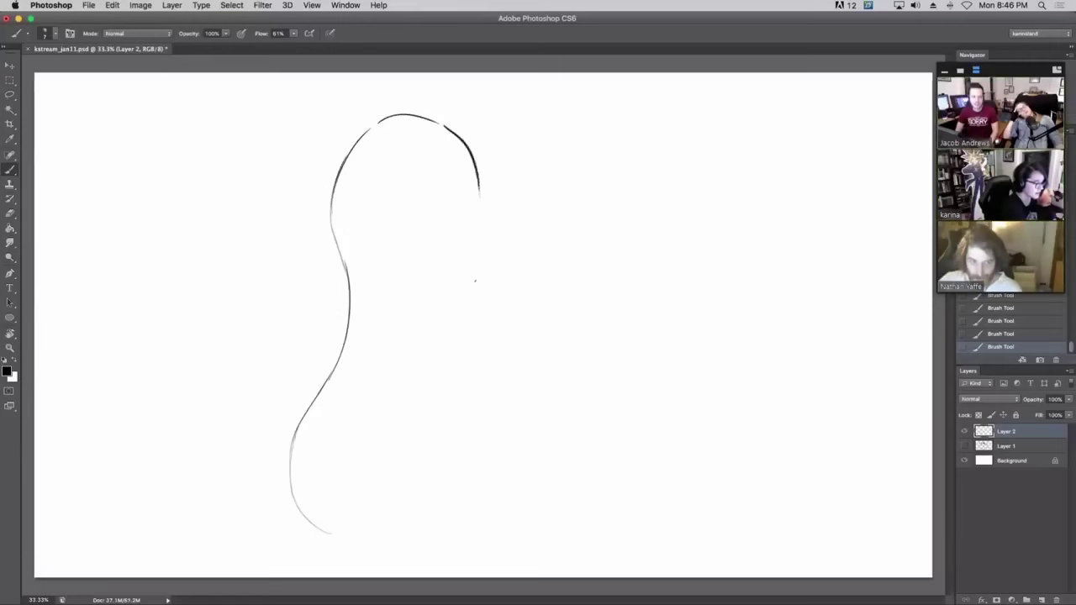
- Redraw the back curve of the creature's rounded head and continue the outline down the back of its long neck
{"action": "key", "text": "ctrl+z"}
{"action": "left_click_drag", "start_coordinate": [446, 128], "coordinate": [484, 176]}
{"action": "key", "text": "ctrl+z"}
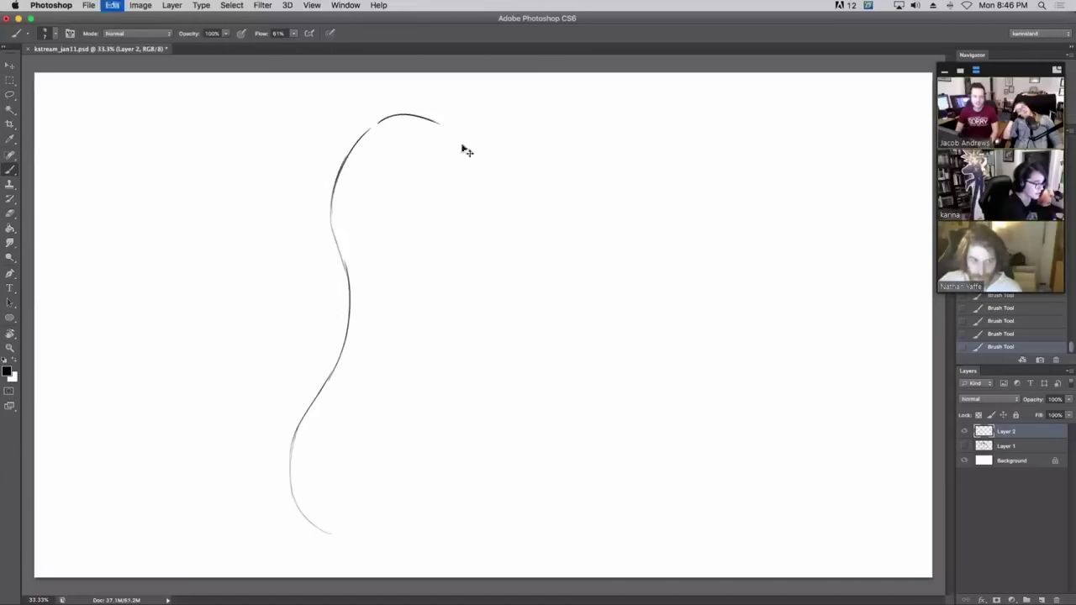
{"action": "mouse_move", "coordinate": [437, 120]}
{"action": "left_mouse_down"}
{"action": "mouse_move", "coordinate": [482, 166]}
{"action": "mouse_move", "coordinate": [489, 203]}
{"action": "left_mouse_up"}
{"action": "key", "text": "ctrl+z"}
{"action": "left_click_drag", "start_coordinate": [437, 120], "coordinate": [481, 162]}
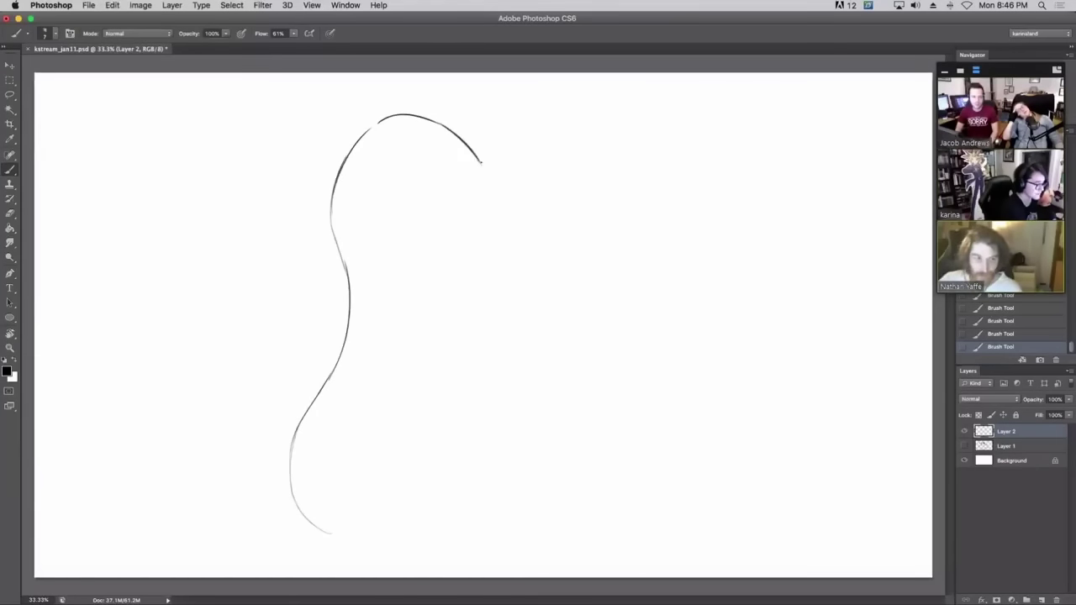
{"action": "left_click_drag", "start_coordinate": [495, 231], "coordinate": [501, 234]}
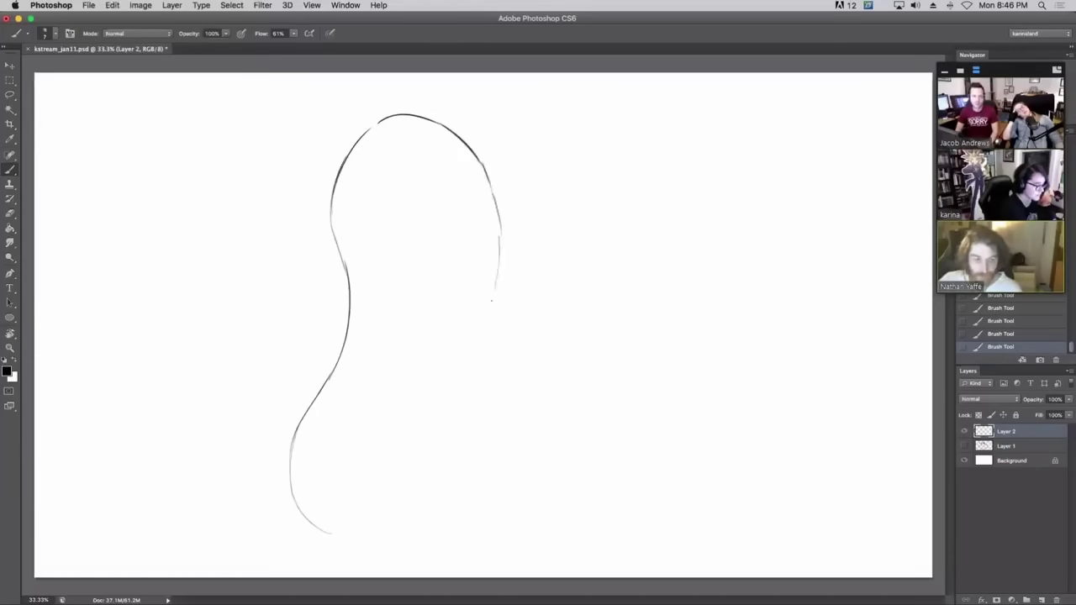
{"action": "left_click_drag", "start_coordinate": [502, 237], "coordinate": [483, 361]}
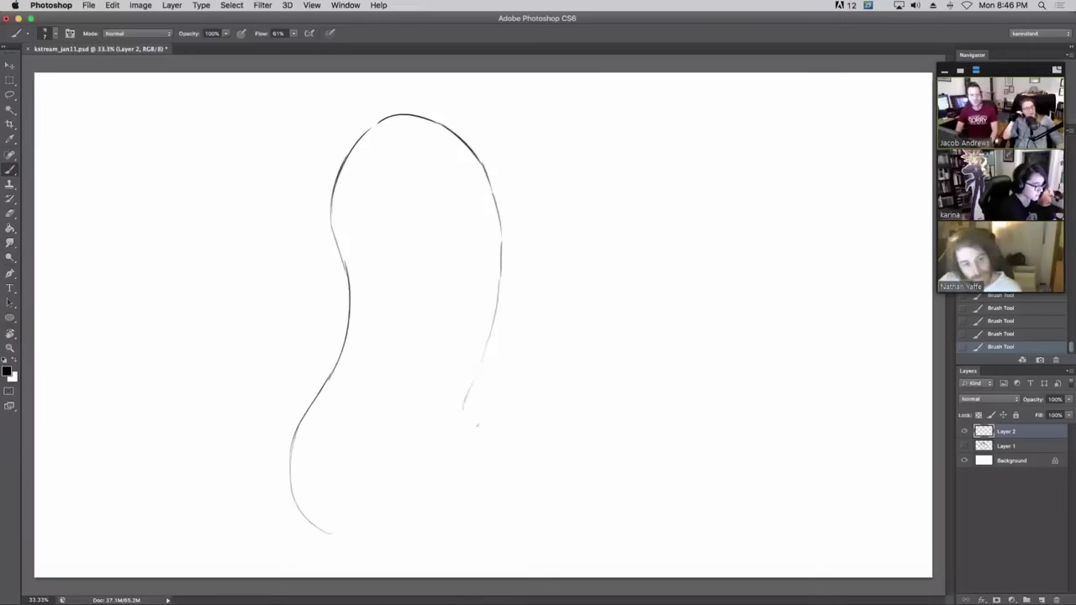
- Extend the creature's body into a long, wavy horizontal tail with upper and lower contours, erasing the doubled upper line near the neck
{"action": "mouse_move", "coordinate": [480, 367]}
{"action": "left_mouse_down"}
{"action": "mouse_move", "coordinate": [467, 437]}
{"action": "mouse_move", "coordinate": [497, 435]}
{"action": "mouse_move", "coordinate": [475, 445]}
{"action": "mouse_move", "coordinate": [560, 452]}
{"action": "left_mouse_up"}
{"action": "left_click_drag", "start_coordinate": [333, 538], "coordinate": [443, 541]}
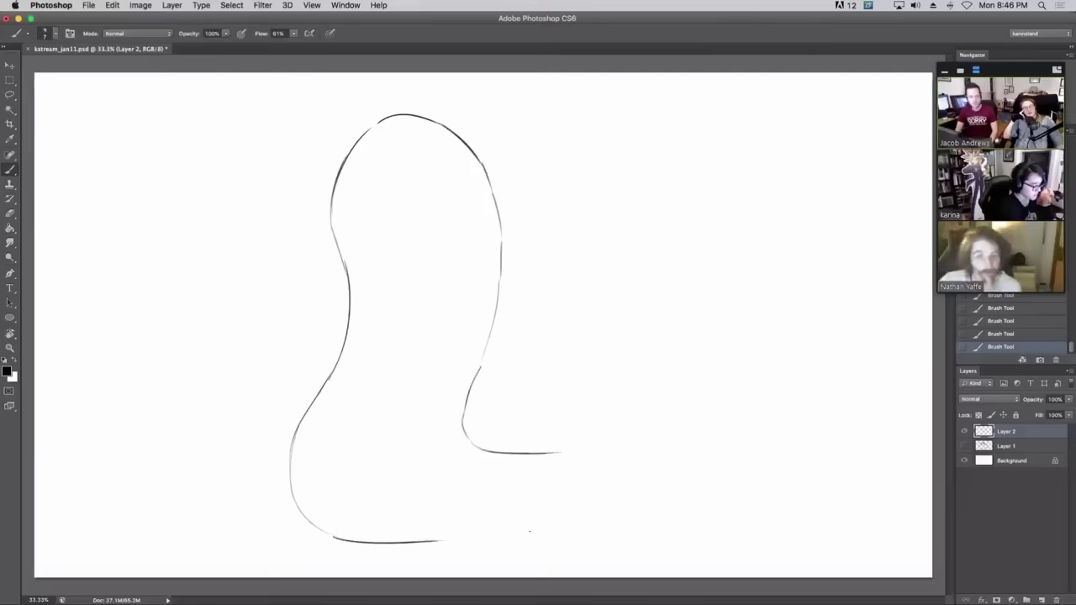
{"action": "mouse_move", "coordinate": [465, 416]}
{"action": "left_mouse_down"}
{"action": "mouse_move", "coordinate": [571, 433]}
{"action": "mouse_move", "coordinate": [516, 433]}
{"action": "mouse_move", "coordinate": [643, 411]}
{"action": "mouse_move", "coordinate": [614, 421]}
{"action": "mouse_move", "coordinate": [687, 427]}
{"action": "mouse_move", "coordinate": [710, 444]}
{"action": "left_mouse_up"}
{"action": "mouse_move", "coordinate": [453, 541]}
{"action": "left_mouse_down"}
{"action": "mouse_move", "coordinate": [578, 525]}
{"action": "mouse_move", "coordinate": [681, 530]}
{"action": "left_mouse_up"}
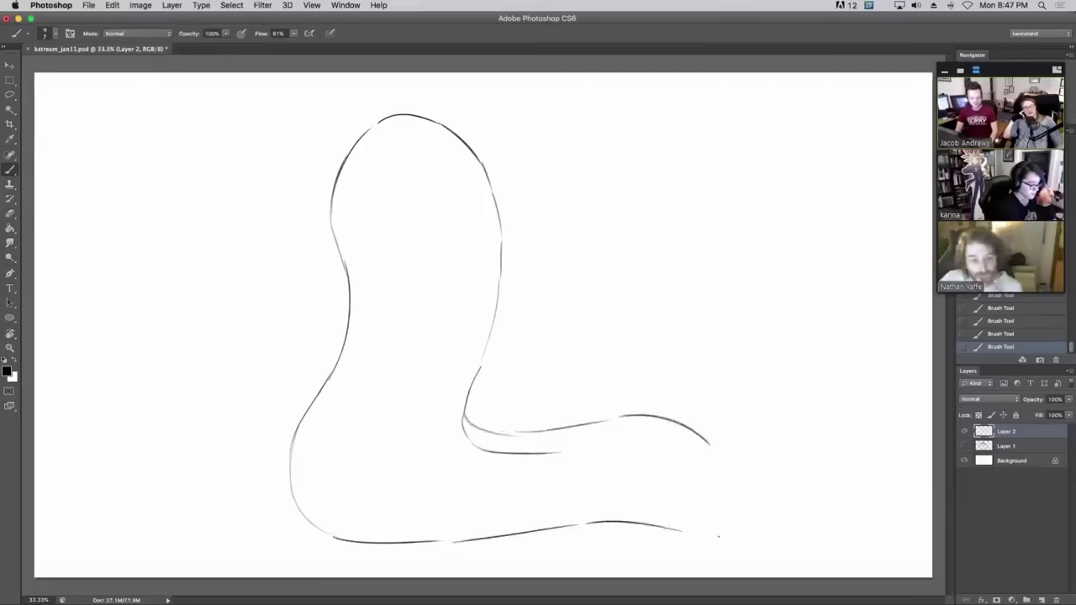
{"action": "mouse_move", "coordinate": [465, 433]}
{"action": "left_mouse_down"}
{"action": "mouse_move", "coordinate": [472, 447]}
{"action": "mouse_move", "coordinate": [580, 452]}
{"action": "left_mouse_up"}
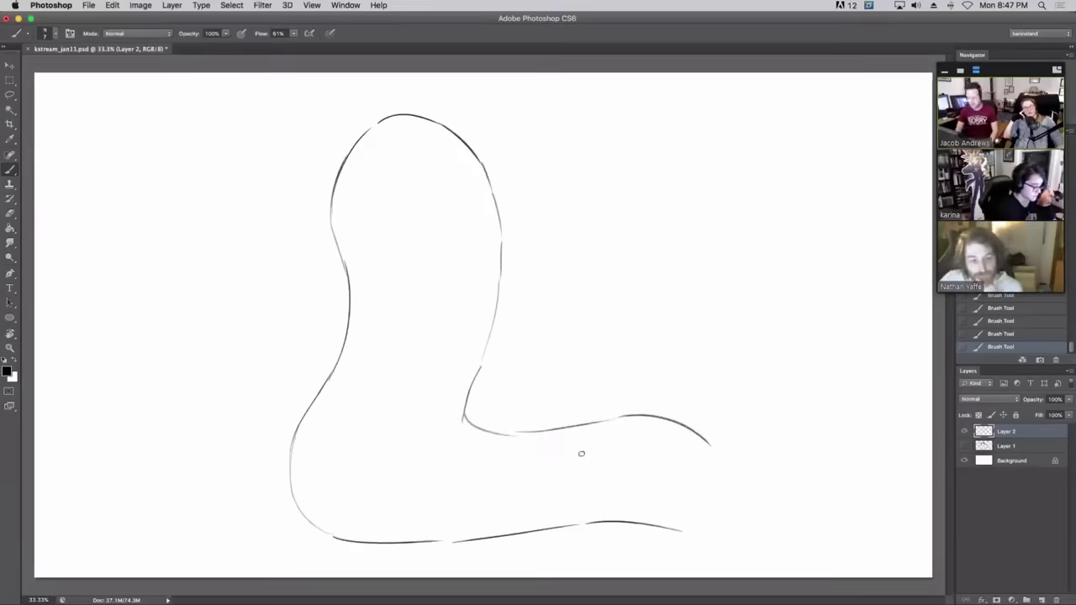
{"action": "mouse_move", "coordinate": [725, 528]}
{"action": "left_mouse_down"}
{"action": "mouse_move", "coordinate": [748, 471]}
{"action": "mouse_move", "coordinate": [713, 448]}
{"action": "mouse_move", "coordinate": [757, 435]}
{"action": "mouse_move", "coordinate": [743, 491]}
{"action": "left_mouse_up"}
{"action": "key", "text": "super+z"}
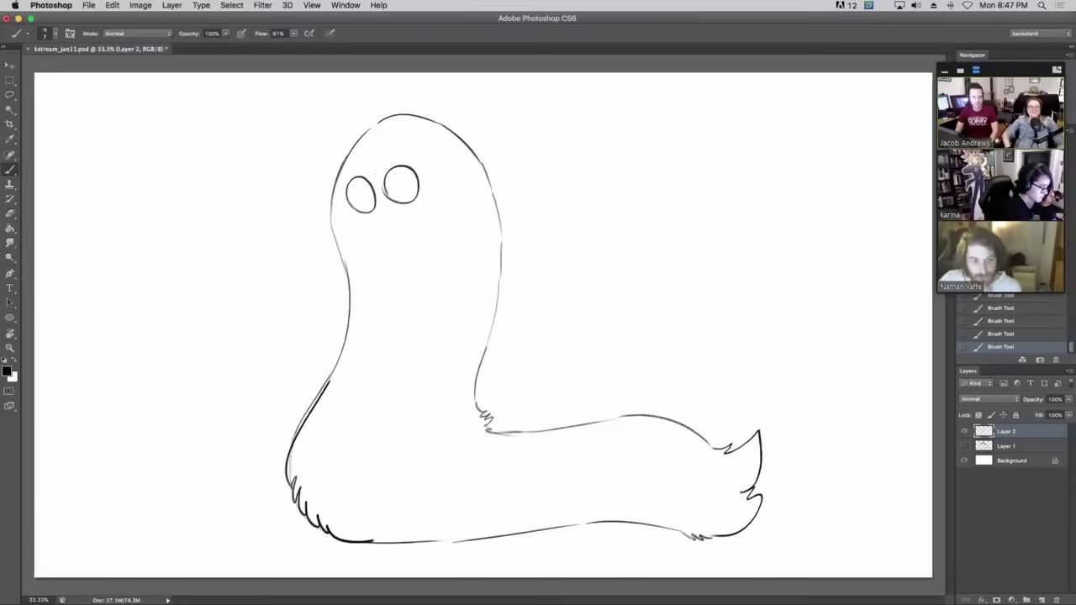
- Redraw the creature's larger eye as a circle set slightly farther from the smaller one
{"action": "key", "text": "super+z"}
{"action": "mouse_move", "coordinate": [400, 163]}
{"action": "left_mouse_down"}
{"action": "mouse_move", "coordinate": [387, 180]}
{"action": "mouse_move", "coordinate": [397, 198]}
{"action": "mouse_move", "coordinate": [408, 165]}
{"action": "mouse_move", "coordinate": [392, 192]}
{"action": "mouse_move", "coordinate": [374, 171]}
{"action": "mouse_move", "coordinate": [382, 154]}
{"action": "mouse_move", "coordinate": [383, 165]}
{"action": "left_mouse_up"}
{"action": "key", "text": "super+z"}
{"action": "key", "text": "super+z"}
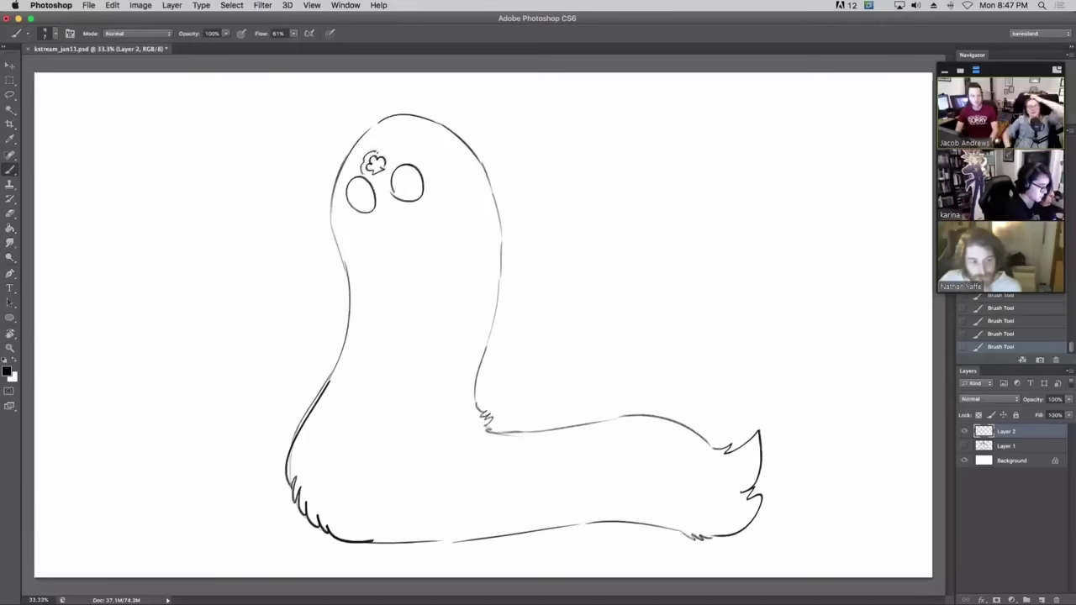
- Outline the patches around both eyes, add a small open beak, and draw half-closed eyelids with lashes
{"action": "mouse_move", "coordinate": [368, 172]}
{"action": "left_mouse_down"}
{"action": "mouse_move", "coordinate": [365, 160]}
{"action": "mouse_move", "coordinate": [390, 154]}
{"action": "mouse_move", "coordinate": [393, 165]}
{"action": "mouse_move", "coordinate": [345, 191]}
{"action": "mouse_move", "coordinate": [343, 207]}
{"action": "left_mouse_up"}
{"action": "mouse_move", "coordinate": [392, 157]}
{"action": "left_mouse_down"}
{"action": "mouse_move", "coordinate": [422, 160]}
{"action": "mouse_move", "coordinate": [433, 197]}
{"action": "mouse_move", "coordinate": [398, 202]}
{"action": "mouse_move", "coordinate": [386, 221]}
{"action": "left_mouse_up"}
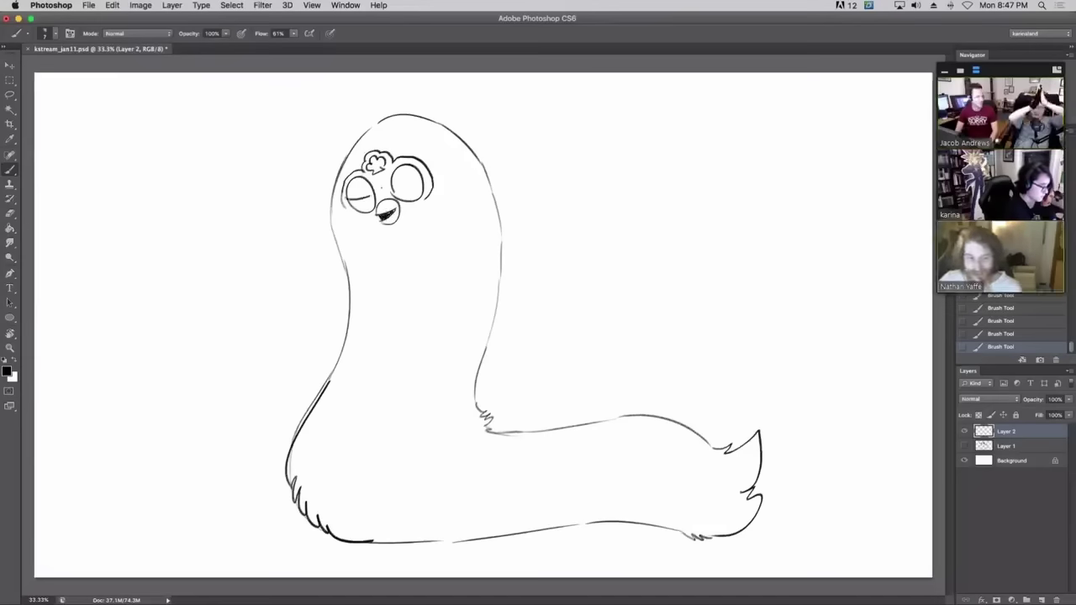
{"action": "left_click_drag", "start_coordinate": [347, 196], "coordinate": [420, 183]}
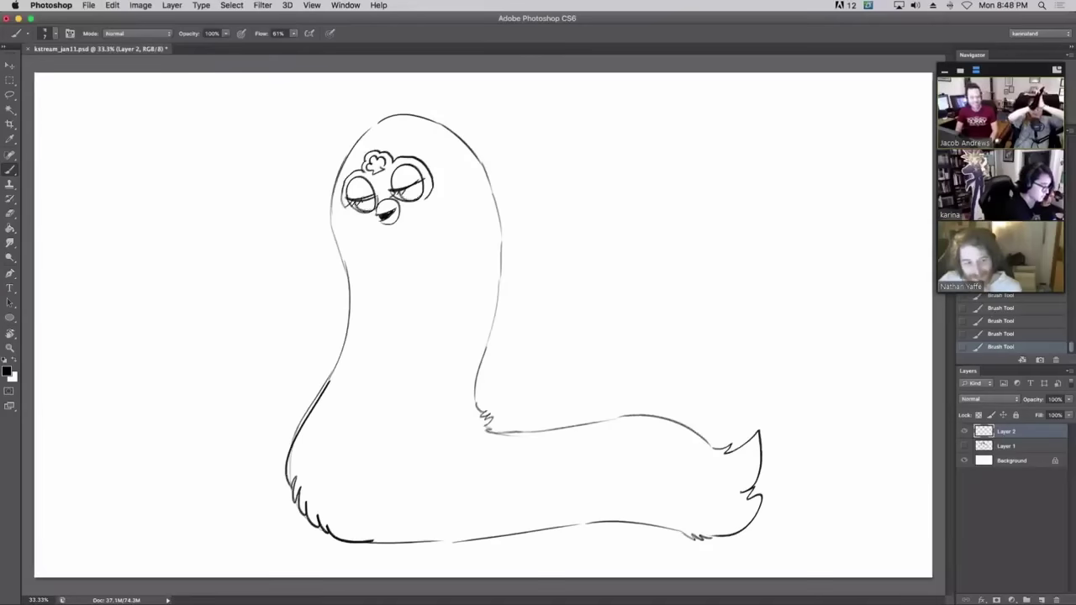
{"action": "left_click_drag", "start_coordinate": [360, 200], "coordinate": [375, 205]}
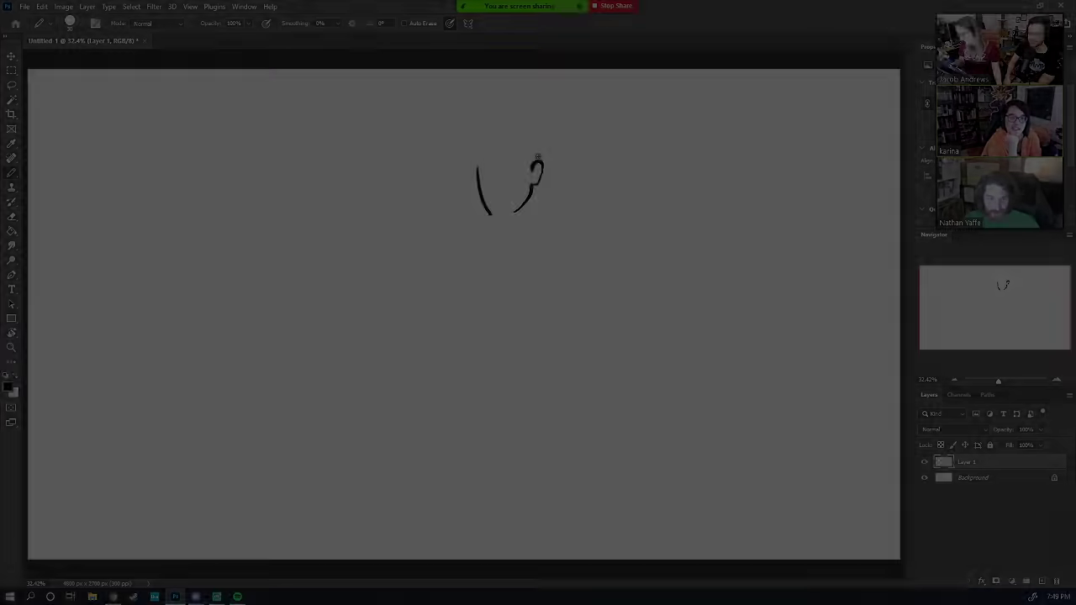
- Draw a baseball cap on the human head and fill in the eyes, nose, mouth, hair by the ear and cheek marks
{"action": "mouse_move", "coordinate": [540, 152]}
{"action": "left_mouse_down"}
{"action": "mouse_move", "coordinate": [533, 128]}
{"action": "mouse_move", "coordinate": [485, 126]}
{"action": "mouse_move", "coordinate": [475, 149]}
{"action": "mouse_move", "coordinate": [509, 151]}
{"action": "mouse_move", "coordinate": [457, 172]}
{"action": "mouse_move", "coordinate": [536, 157]}
{"action": "mouse_move", "coordinate": [475, 145]}
{"action": "mouse_move", "coordinate": [486, 125]}
{"action": "left_mouse_up"}
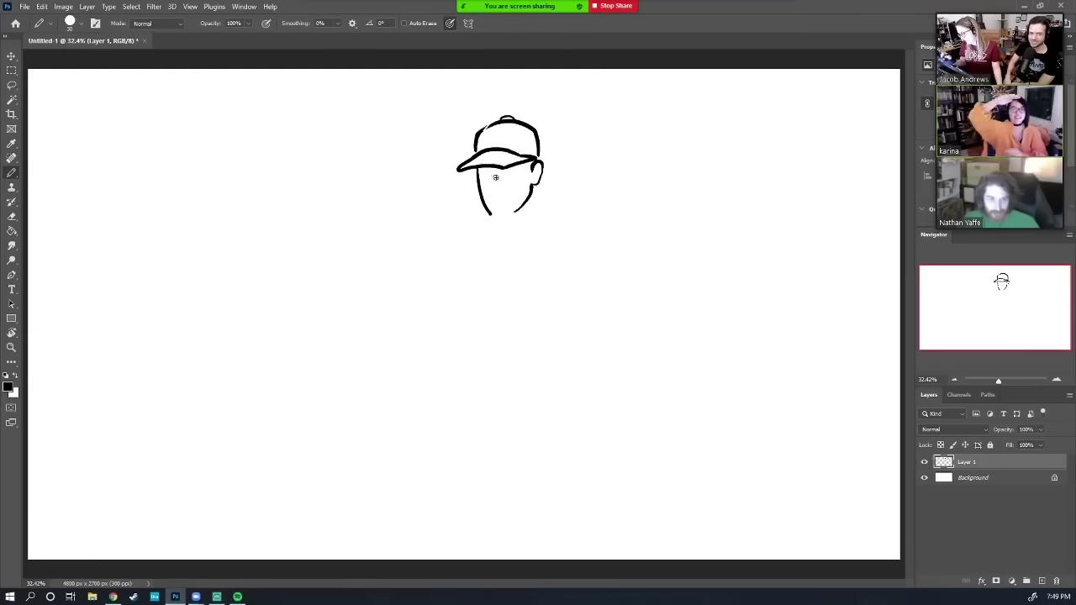
{"action": "left_click_drag", "start_coordinate": [502, 167], "coordinate": [538, 168]}
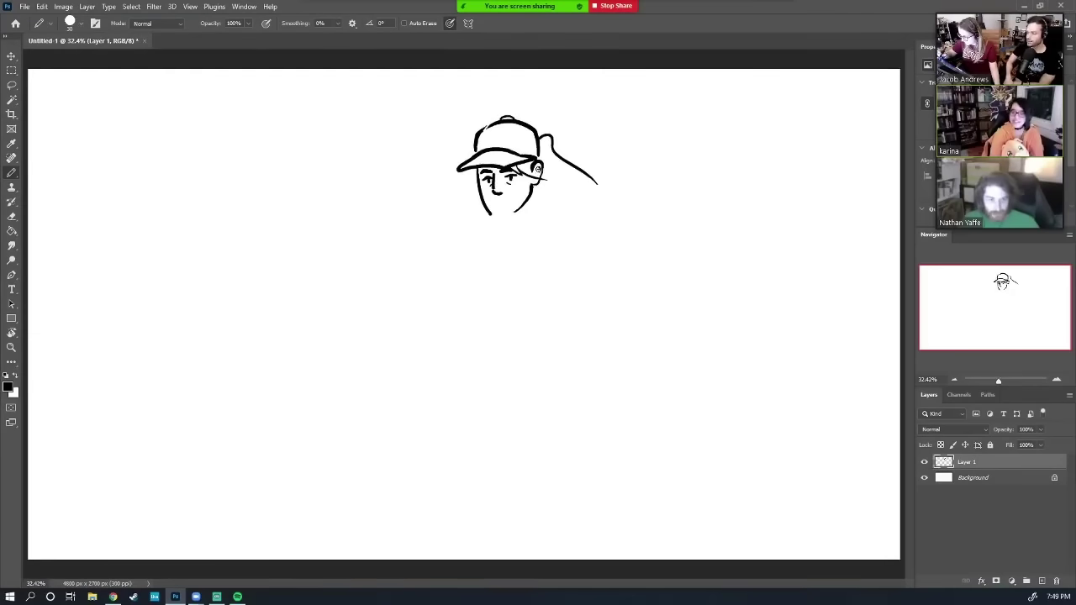
{"action": "key", "text": "e"}
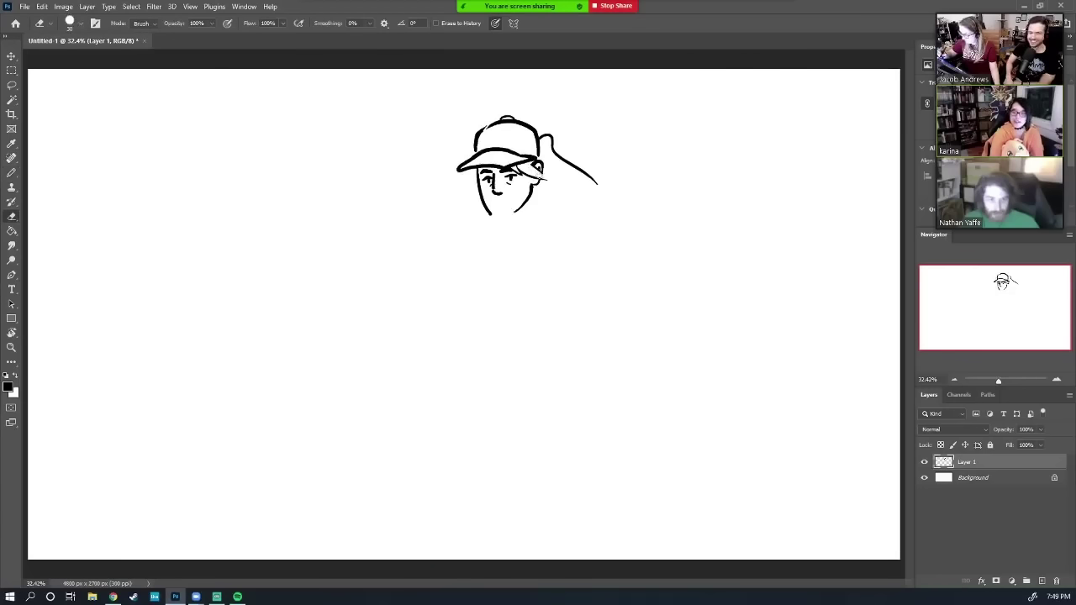
{"action": "key", "text": "shift+b"}
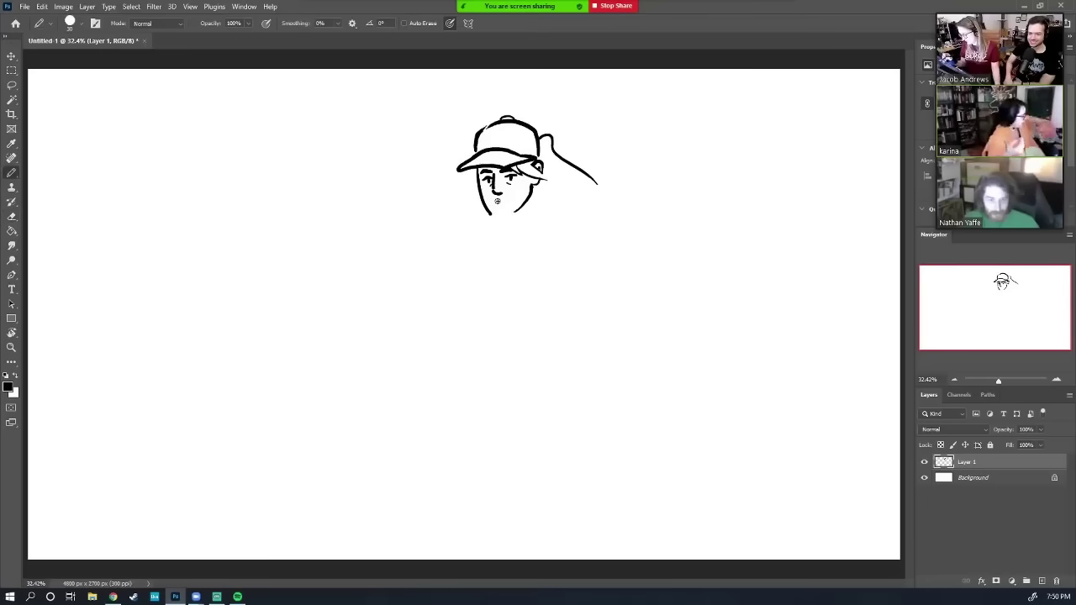
{"action": "left_click_drag", "start_coordinate": [504, 201], "coordinate": [496, 204]}
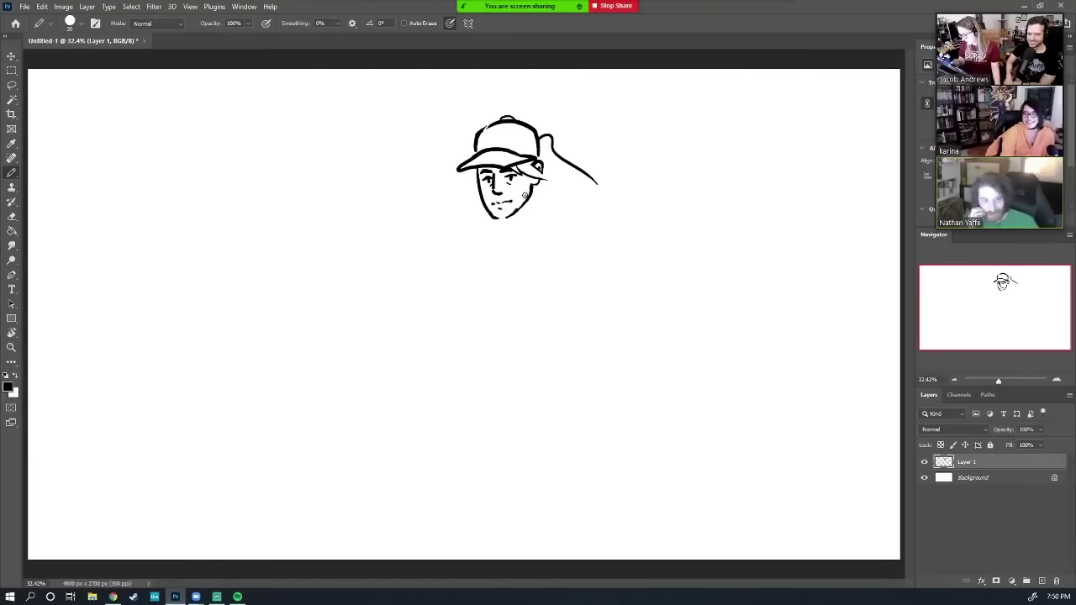
{"action": "left_click_drag", "start_coordinate": [525, 186], "coordinate": [523, 194]}
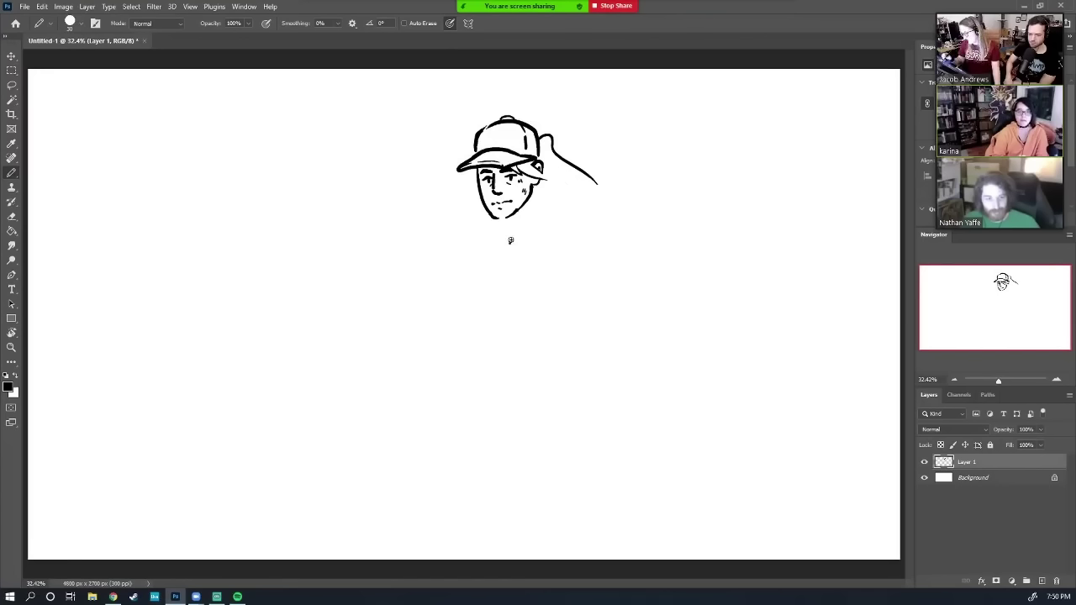
- Draw the hoodie's collar and shoulder curves beneath the face, erasing part of the first hood line to reshape it
{"action": "mouse_move", "coordinate": [511, 242]}
{"action": "left_mouse_down"}
{"action": "mouse_move", "coordinate": [584, 187]}
{"action": "mouse_move", "coordinate": [600, 203]}
{"action": "mouse_move", "coordinate": [544, 217]}
{"action": "mouse_move", "coordinate": [511, 244]}
{"action": "left_mouse_up"}
{"action": "key", "text": "ctrl+z"}
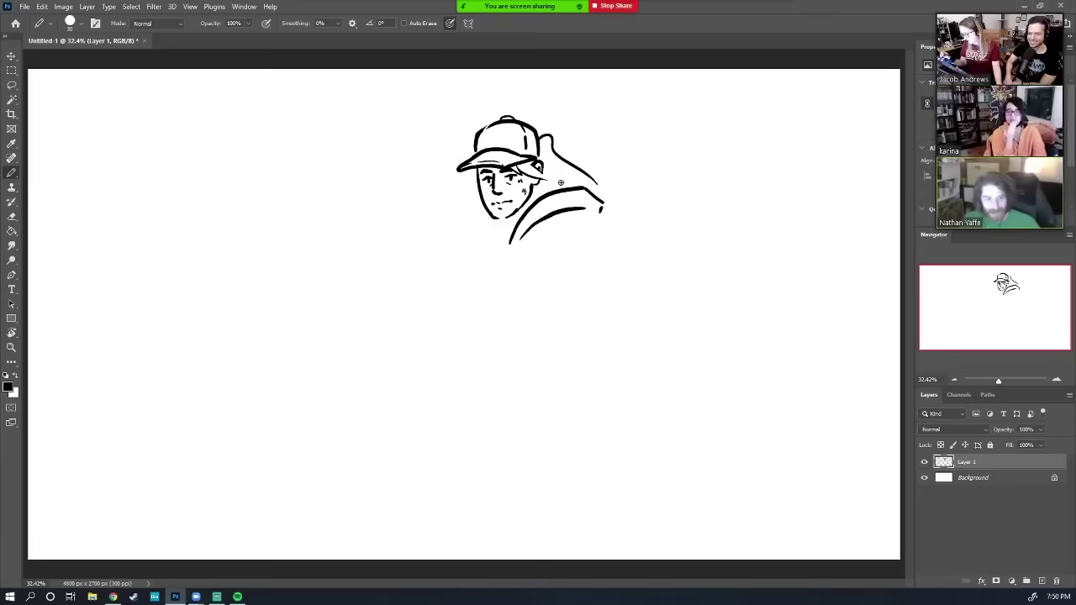
{"action": "key", "text": "e"}
{"action": "left_click_drag", "start_coordinate": [569, 190], "coordinate": [547, 193]}
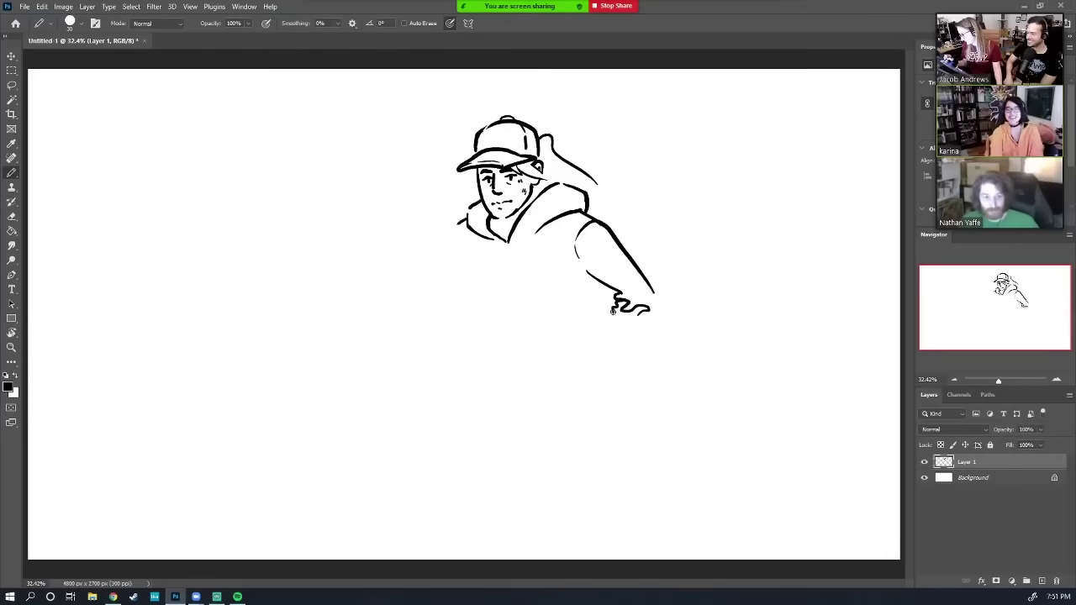
- Clean up the sleeve folds at the elbow and draw the forearm line angling back toward the body
{"action": "key", "text": "e"}
{"action": "mouse_move", "coordinate": [626, 302]}
{"action": "left_mouse_down"}
{"action": "mouse_move", "coordinate": [655, 306]}
{"action": "mouse_move", "coordinate": [635, 298]}
{"action": "mouse_move", "coordinate": [632, 349]}
{"action": "left_mouse_up"}
{"action": "key", "text": "b"}
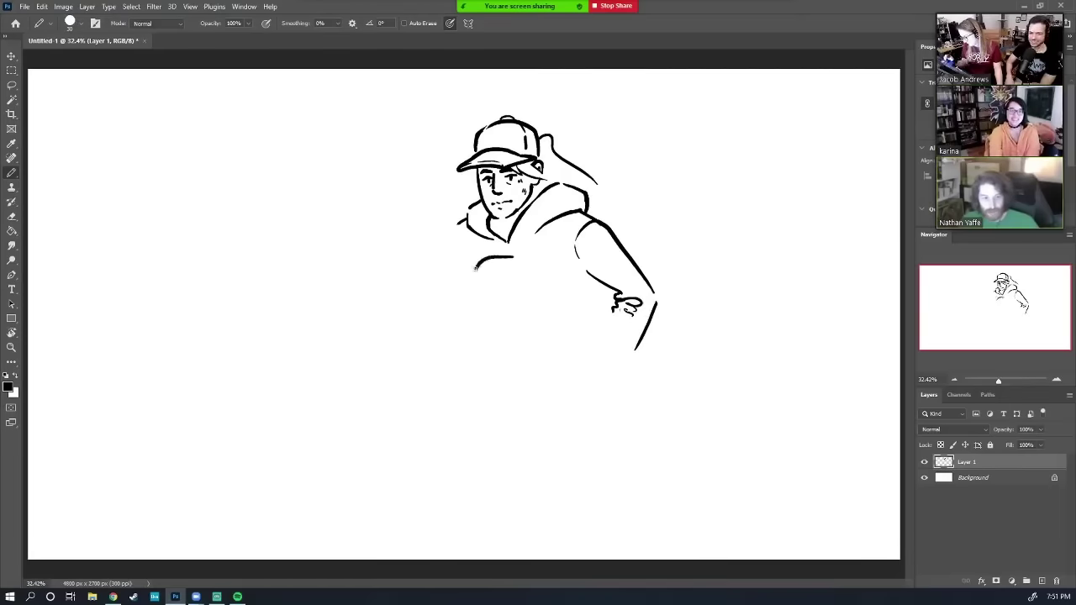
- Draw an upright rounded block with a thick side edge in front of the chest and clean up its lower corner
{"action": "mouse_move", "coordinate": [472, 292]}
{"action": "left_mouse_down"}
{"action": "mouse_move", "coordinate": [479, 338]}
{"action": "mouse_move", "coordinate": [531, 341]}
{"action": "left_mouse_up"}
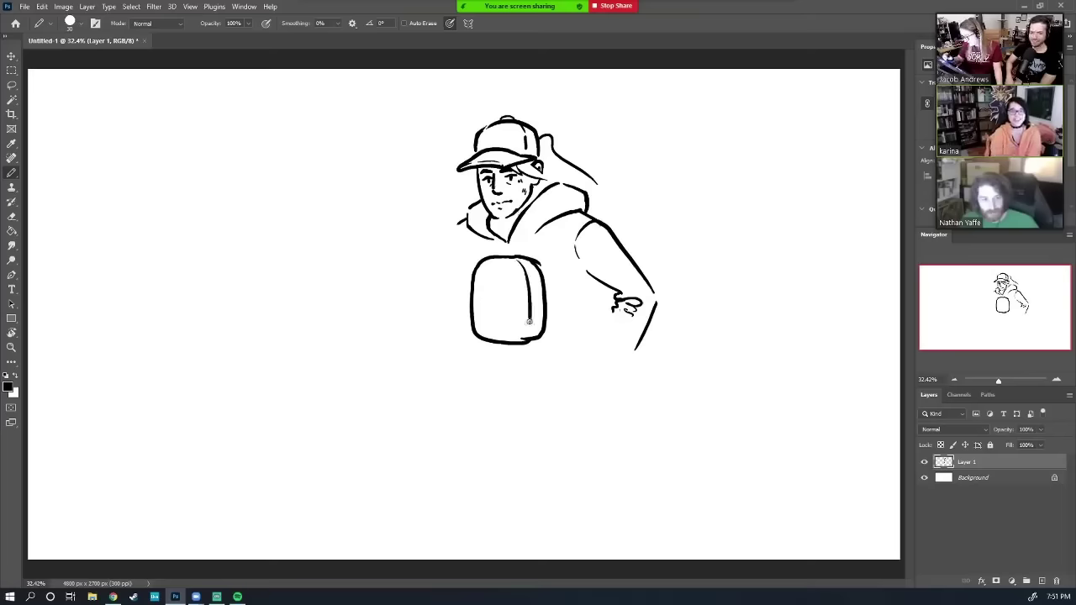
{"action": "key", "text": "e"}
{"action": "mouse_move", "coordinate": [530, 336]}
{"action": "left_mouse_down"}
{"action": "mouse_move", "coordinate": [539, 337]}
{"action": "mouse_move", "coordinate": [527, 342]}
{"action": "left_mouse_up"}
{"action": "key", "text": "b"}
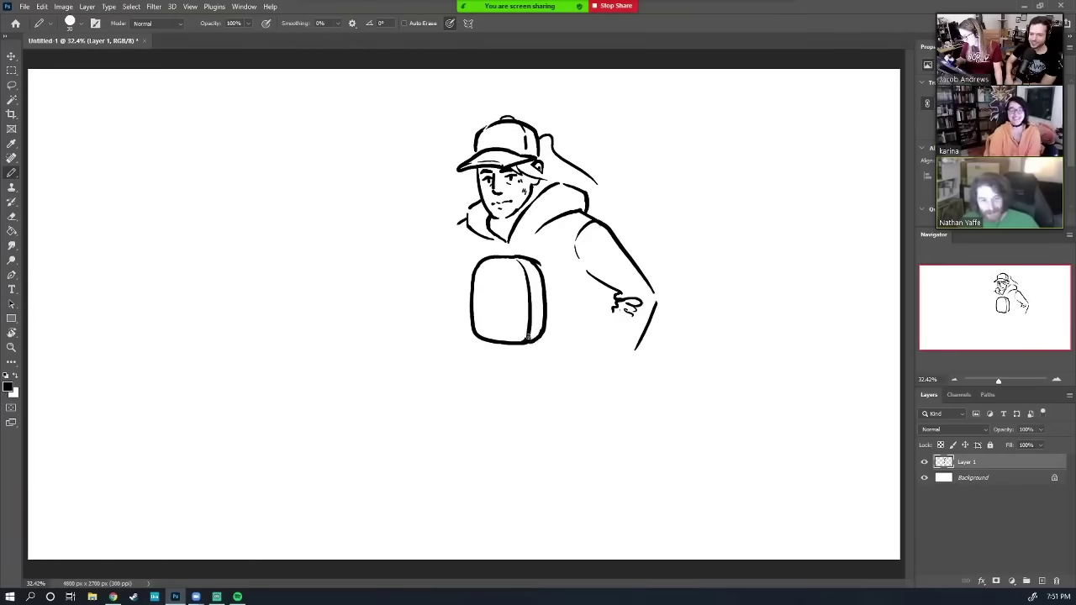
{"action": "key", "text": "e"}
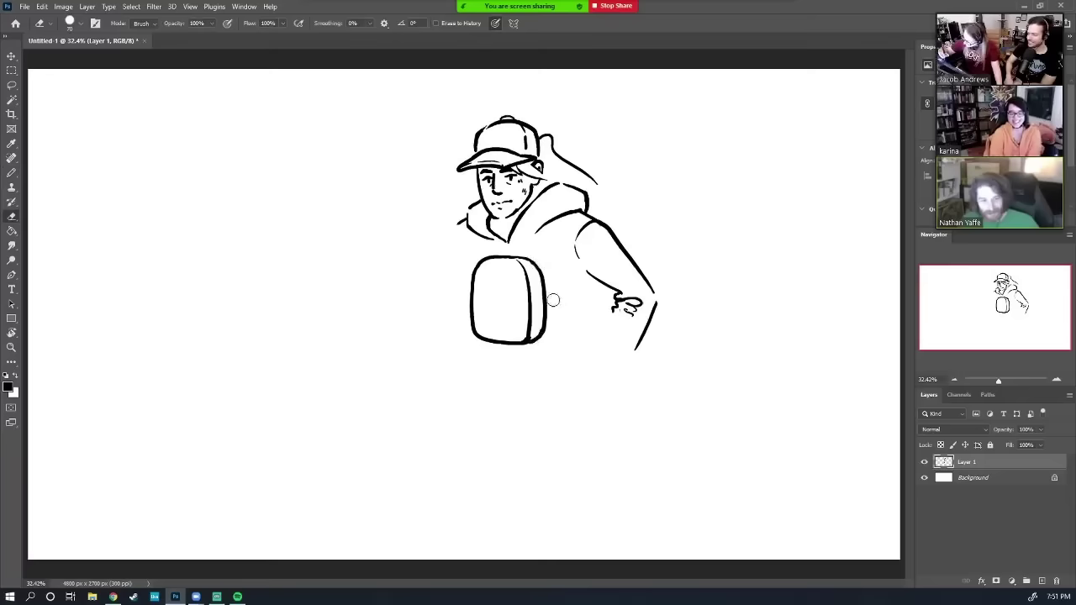
{"action": "key", "text": "b"}
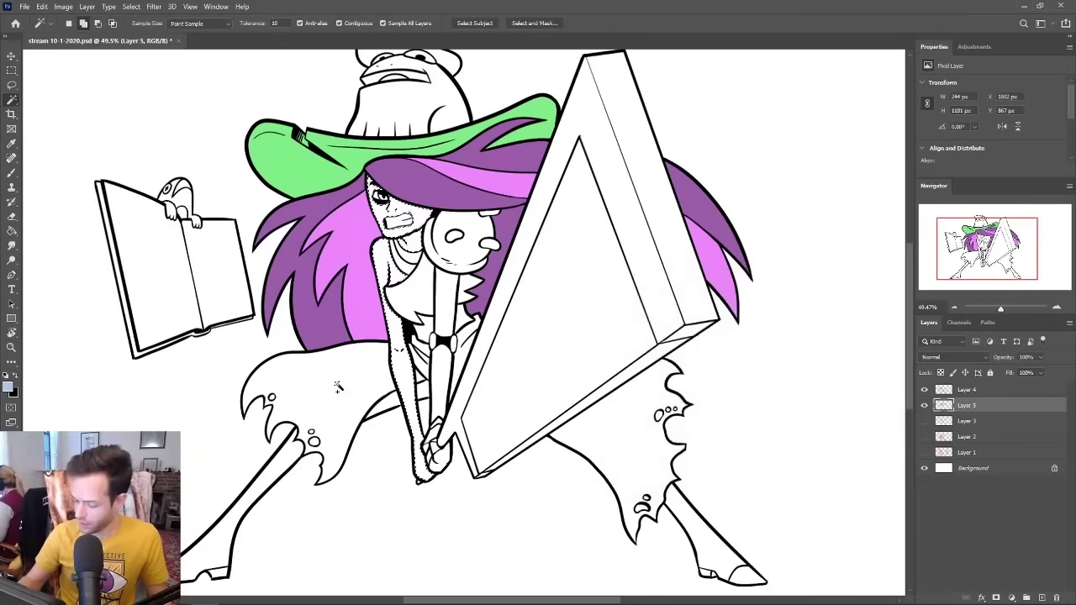
- Add the remaining skin area to the selection, fill the witch's face, torso and arm with light blue, and deselect
{"action": "left_click", "coordinate": [467, 317]}
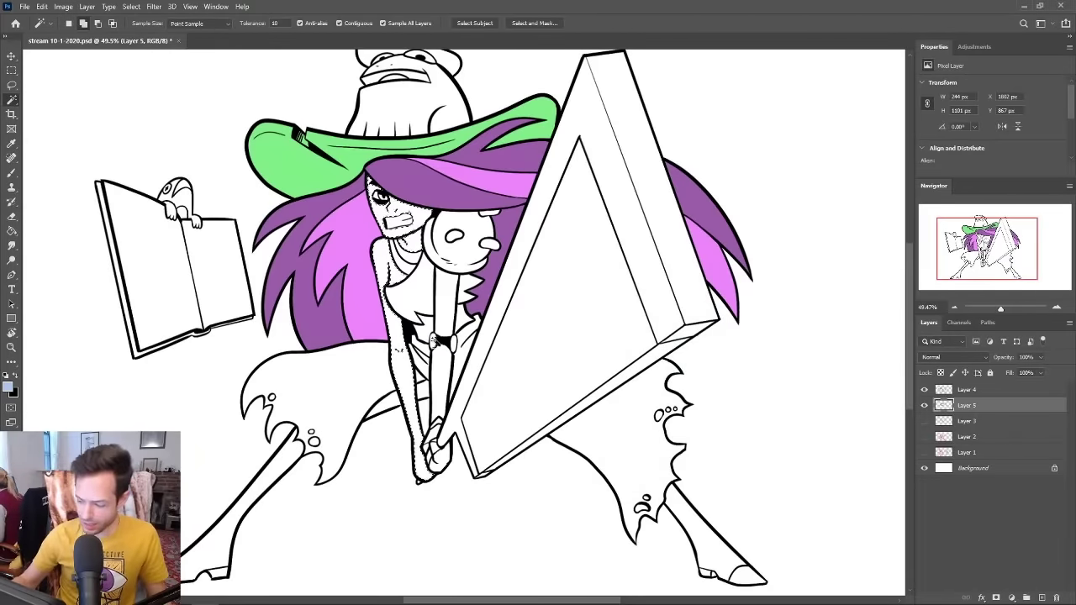
{"action": "key", "text": "alt+BackSpace"}
{"action": "key", "text": "ctrl+d"}
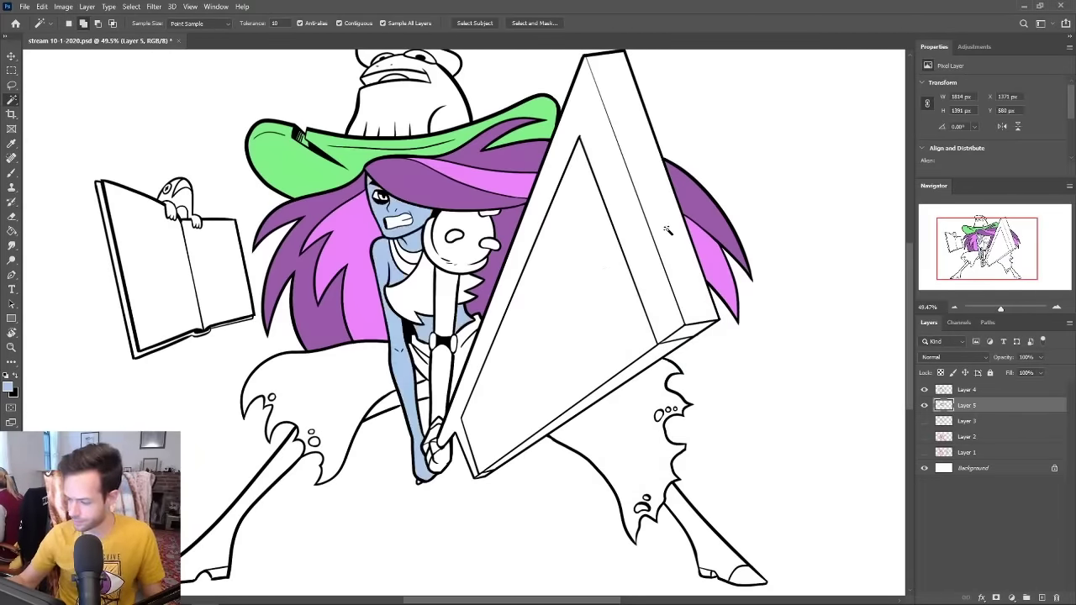
{"action": "key", "text": "z"}
{"action": "left_click_drag", "start_coordinate": [636, 278], "coordinate": [611, 294]}
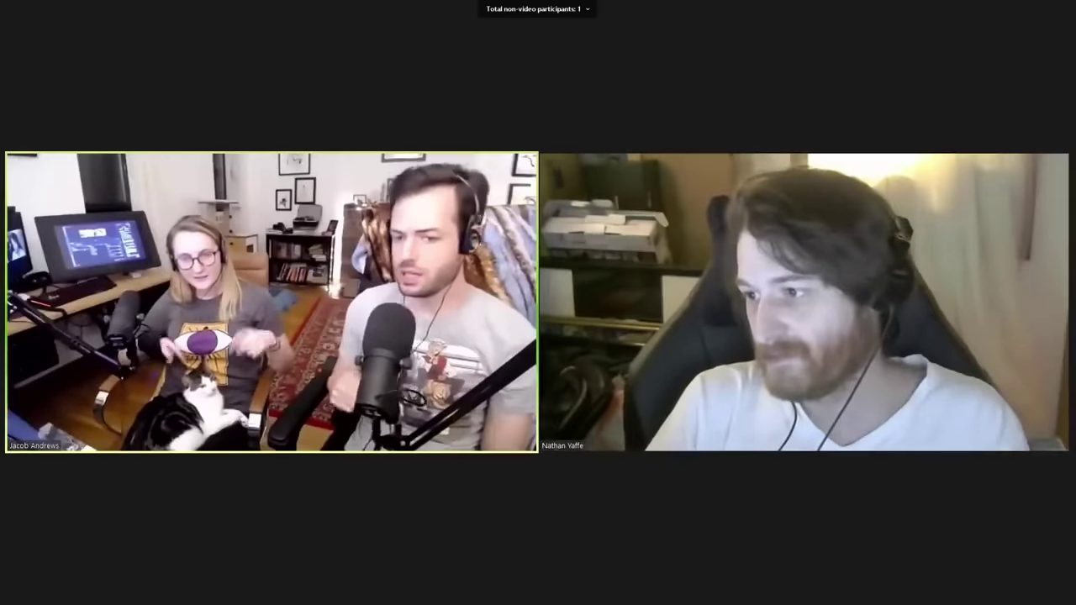
- Draw a large circle with a smaller circle overlapping its upper part, and join them with a connecting curve on each side
{"action": "mouse_move", "coordinate": [309, 370]}
{"action": "left_mouse_down"}
{"action": "mouse_move", "coordinate": [420, 482]}
{"action": "mouse_move", "coordinate": [456, 243]}
{"action": "mouse_move", "coordinate": [311, 420]}
{"action": "mouse_move", "coordinate": [334, 446]}
{"action": "left_mouse_up"}
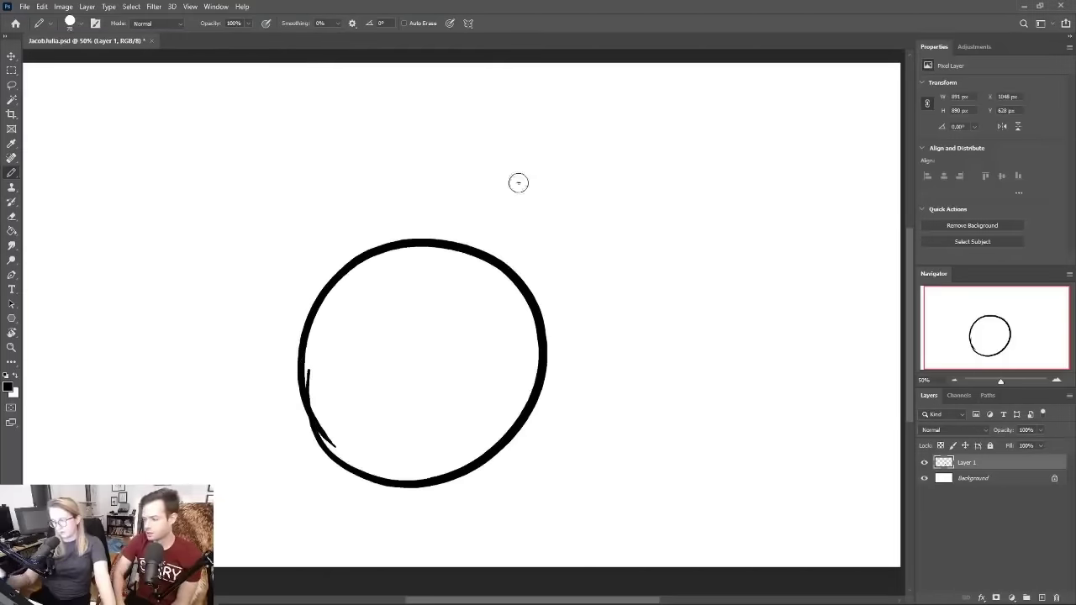
{"action": "mouse_move", "coordinate": [469, 121]}
{"action": "left_mouse_down"}
{"action": "mouse_move", "coordinate": [409, 241]}
{"action": "mouse_move", "coordinate": [572, 180]}
{"action": "mouse_move", "coordinate": [459, 125]}
{"action": "left_mouse_up"}
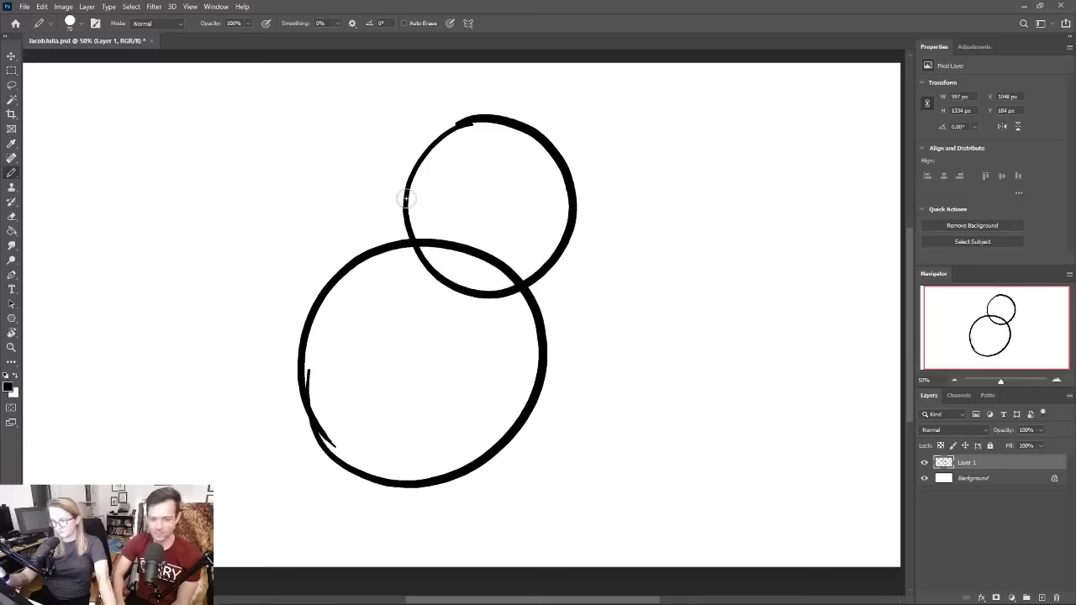
{"action": "mouse_move", "coordinate": [408, 199]}
{"action": "left_mouse_down"}
{"action": "mouse_move", "coordinate": [389, 242]}
{"action": "mouse_move", "coordinate": [340, 261]}
{"action": "left_mouse_up"}
{"action": "key", "text": "ctrl+z"}
{"action": "mouse_move", "coordinate": [409, 195]}
{"action": "left_mouse_down"}
{"action": "mouse_move", "coordinate": [408, 211]}
{"action": "mouse_move", "coordinate": [339, 266]}
{"action": "left_mouse_up"}
{"action": "mouse_move", "coordinate": [569, 238]}
{"action": "left_mouse_down"}
{"action": "mouse_move", "coordinate": [541, 290]}
{"action": "mouse_move", "coordinate": [542, 321]}
{"action": "left_mouse_up"}
- Erase the excess lines at both neck joints and the large circle's stray overlap, and thicken its lower-left outline
{"action": "key", "text": "e"}
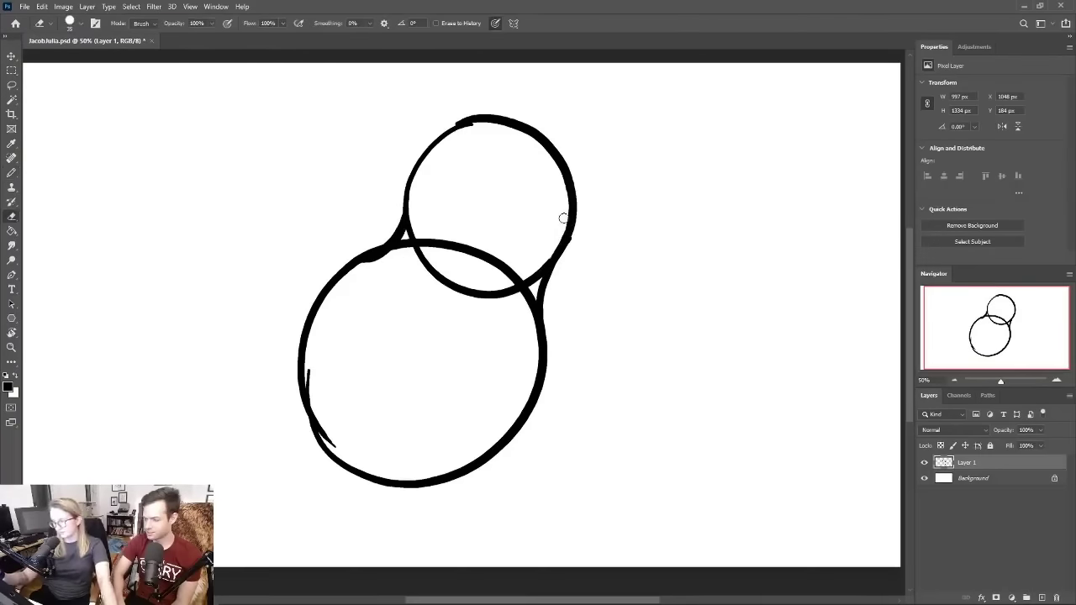
{"action": "left_click_drag", "start_coordinate": [547, 262], "coordinate": [527, 311]}
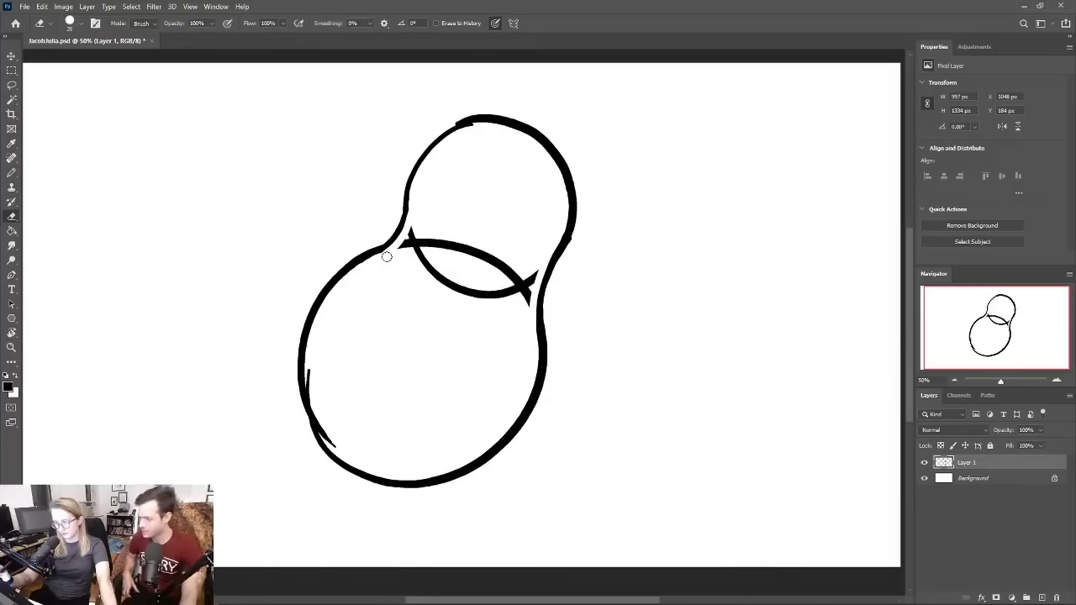
{"action": "mouse_move", "coordinate": [307, 370]}
{"action": "left_mouse_down"}
{"action": "mouse_move", "coordinate": [313, 416]}
{"action": "mouse_move", "coordinate": [332, 447]}
{"action": "left_mouse_up"}
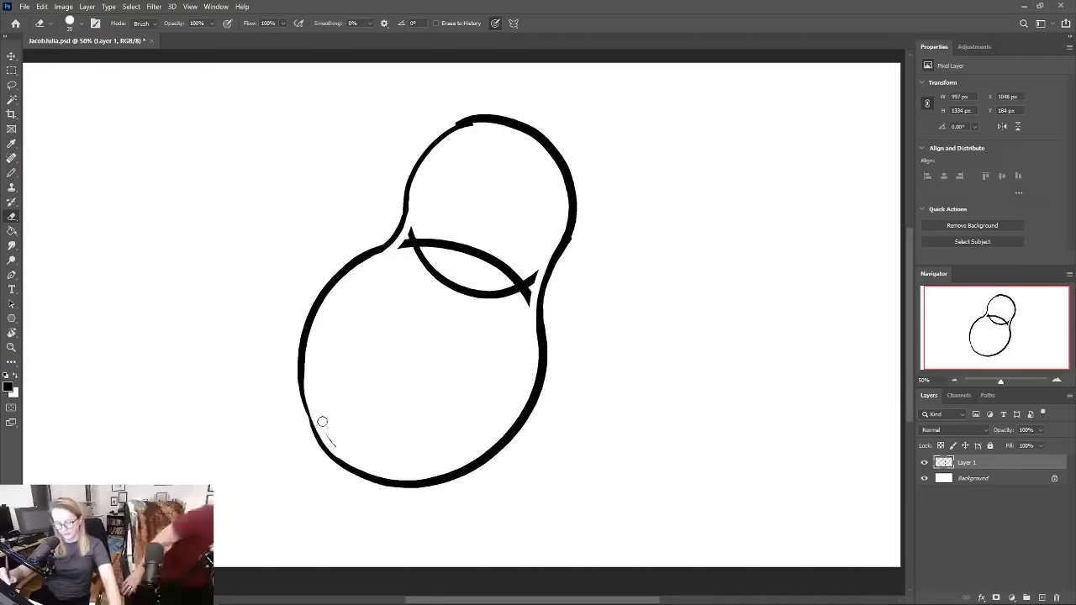
{"action": "key", "text": "b"}
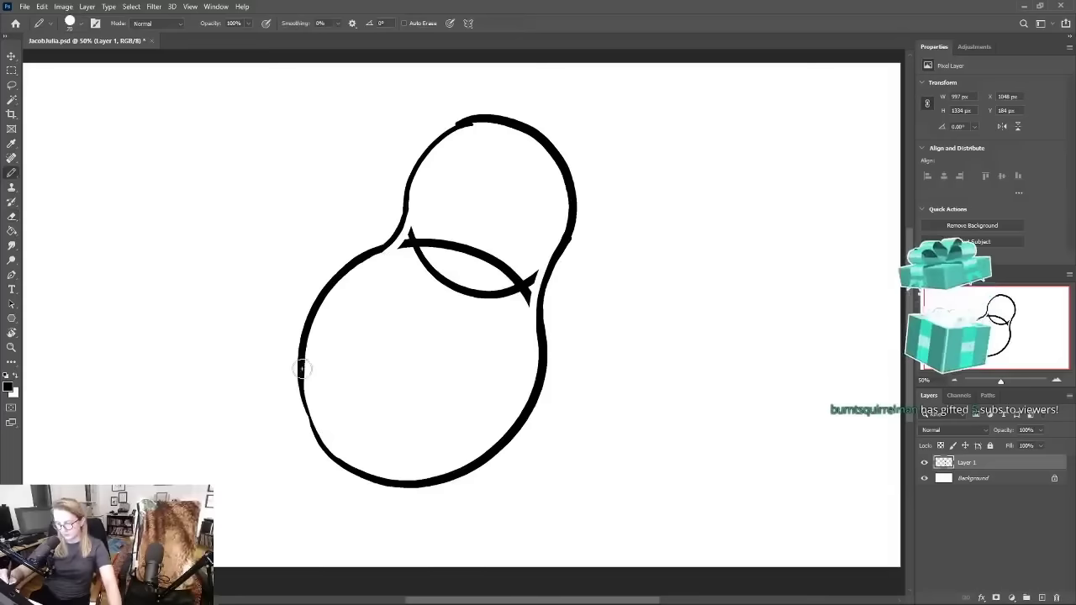
{"action": "left_click_drag", "start_coordinate": [302, 369], "coordinate": [329, 452]}
- Select the crossing arcs left between the two circles with the Magic Wand, delete them, and deselect
{"action": "key", "text": "e"}
{"action": "key", "text": "w"}
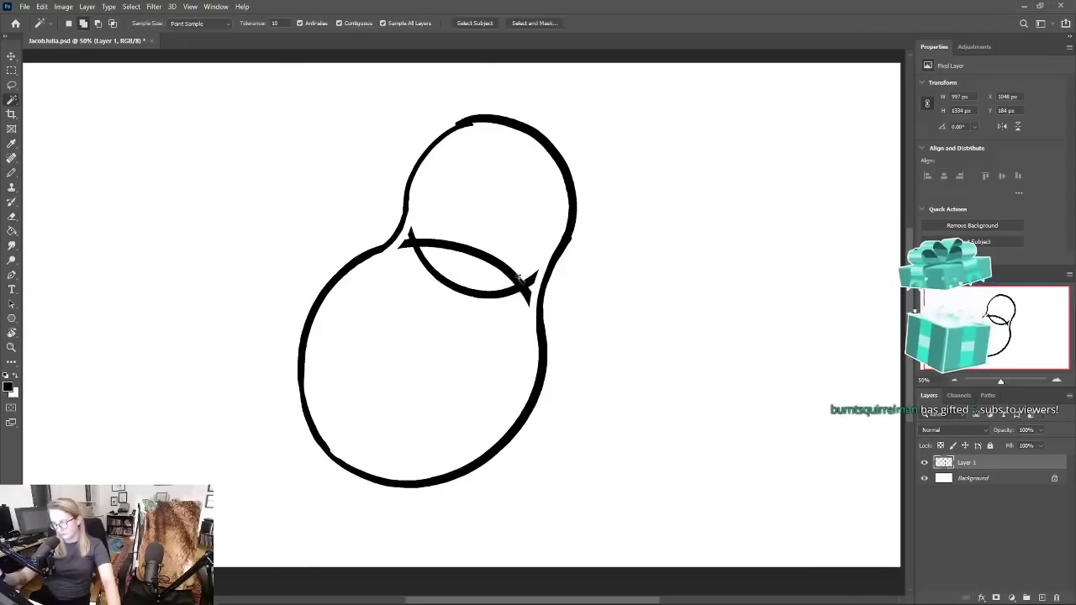
{"action": "left_click", "coordinate": [520, 279]}
{"action": "key", "text": "Delete"}
{"action": "key", "text": "ctrl+d"}
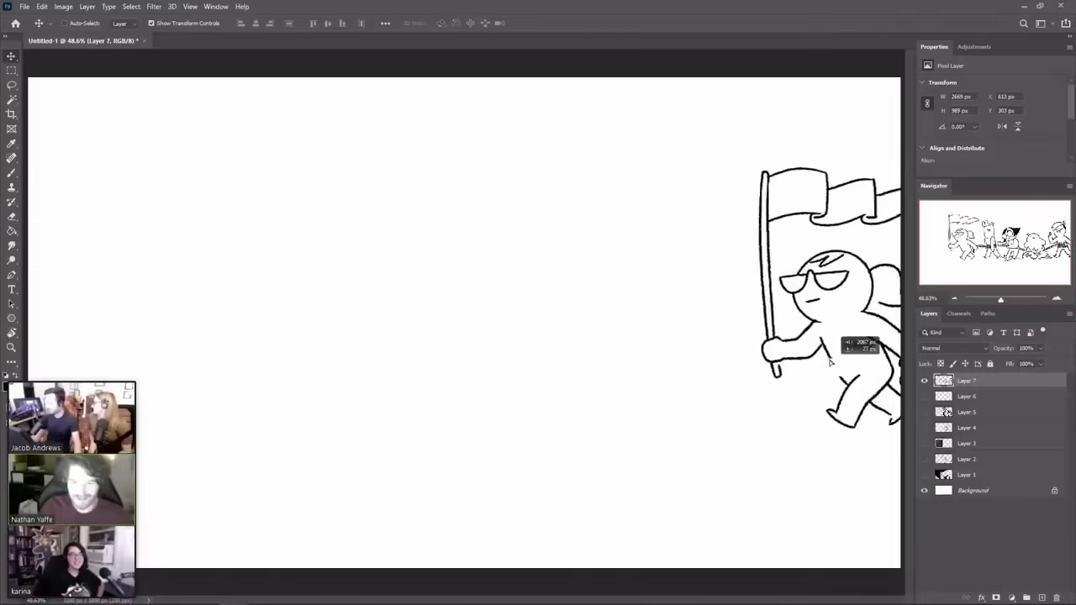
- Move the roped parade drawing on Layer 7 leftward across the canvas until its last figure comes into view
{"action": "mouse_move", "coordinate": [829, 361]}
{"action": "left_mouse_down"}
{"action": "mouse_move", "coordinate": [657, 345]}
{"action": "mouse_move", "coordinate": [48, 382]}
{"action": "left_mouse_up"}
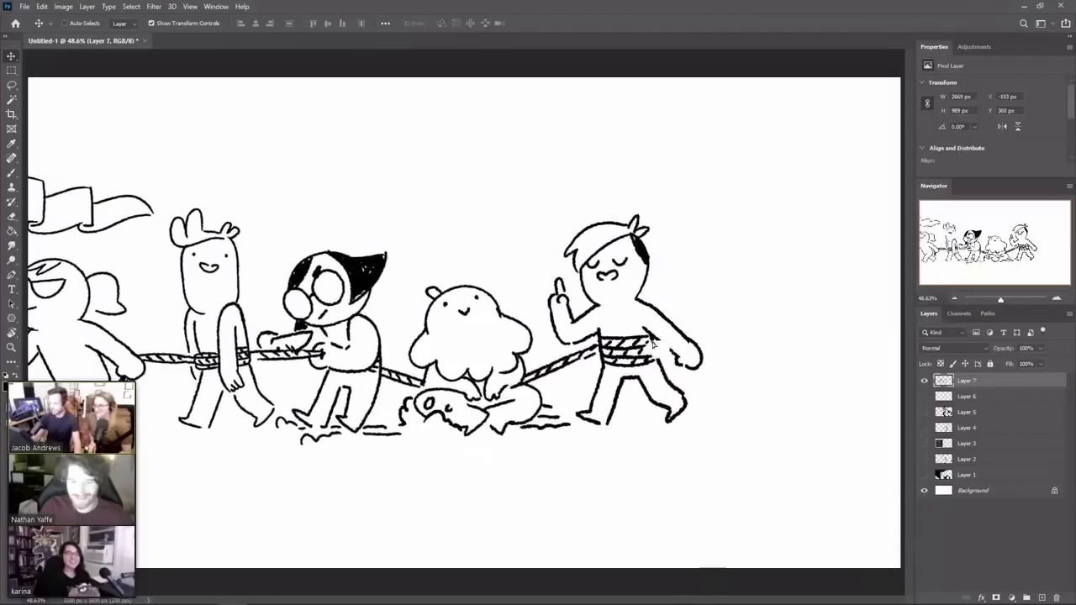